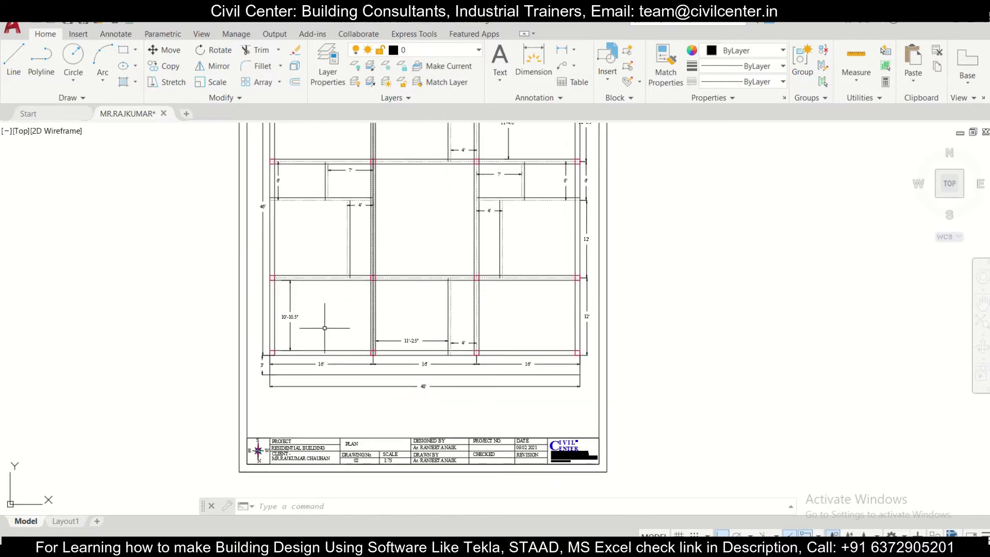
- Examine the residential plan's column grid, beams, staircase and dimensions
{"action": "scroll", "coordinate": [325, 327], "scroll_direction": "up", "scroll_amount": 4}
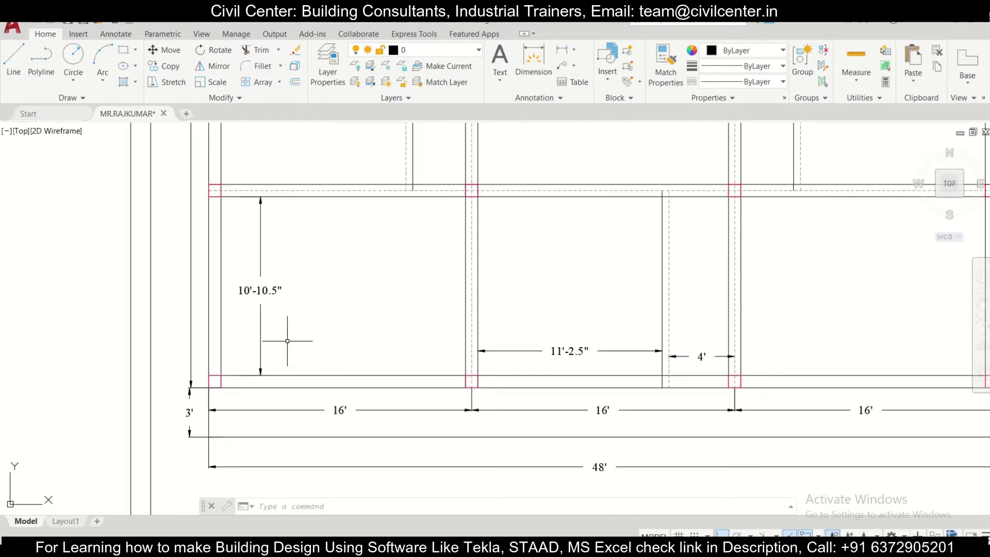
{"action": "scroll", "coordinate": [288, 329], "scroll_direction": "down", "scroll_amount": 5}
{"action": "scroll", "coordinate": [332, 287], "scroll_direction": "up", "scroll_amount": 3}
{"action": "middle_click_drag", "start_coordinate": [347, 243], "coordinate": [358, 285]}
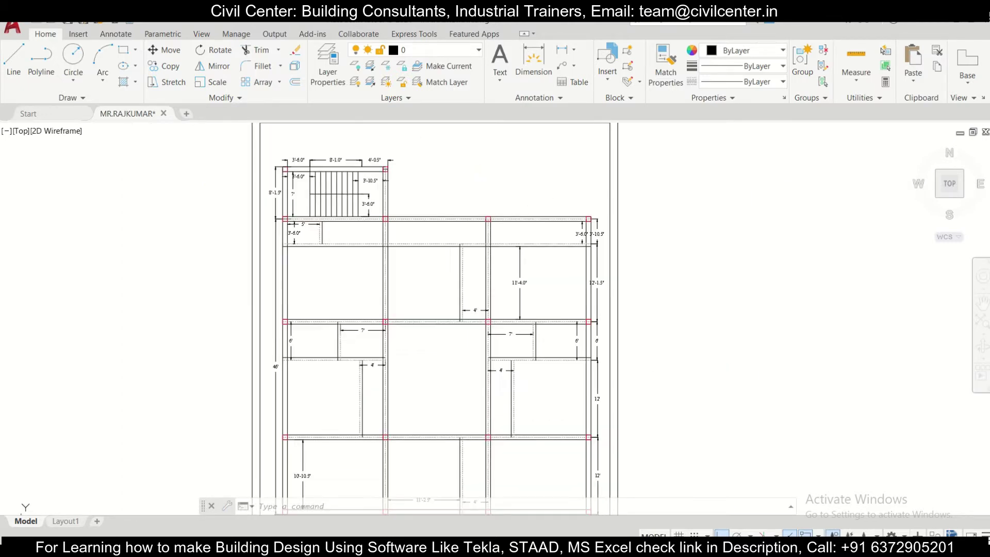
{"action": "middle_click_drag", "start_coordinate": [331, 254], "coordinate": [358, 276]}
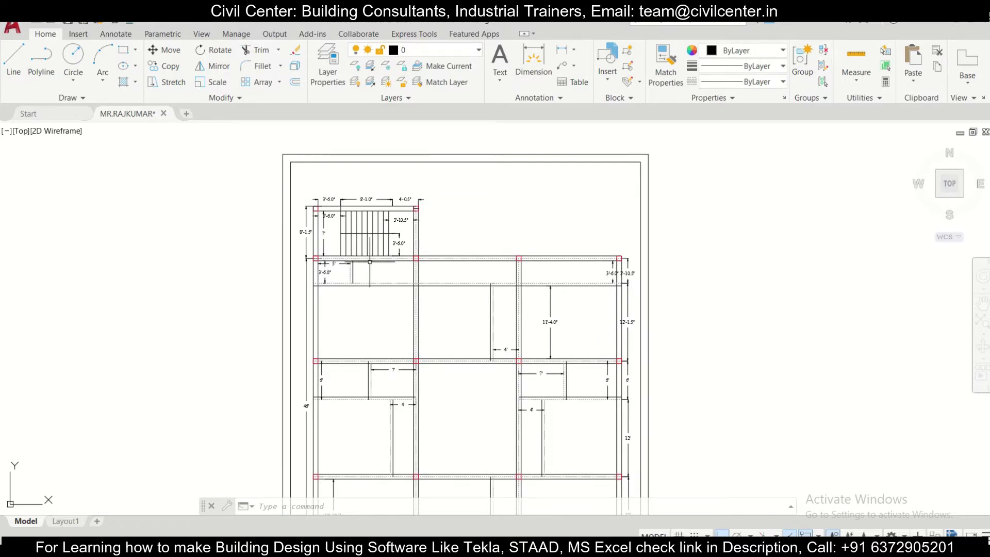
{"action": "scroll", "coordinate": [369, 262], "scroll_direction": "up", "scroll_amount": 6}
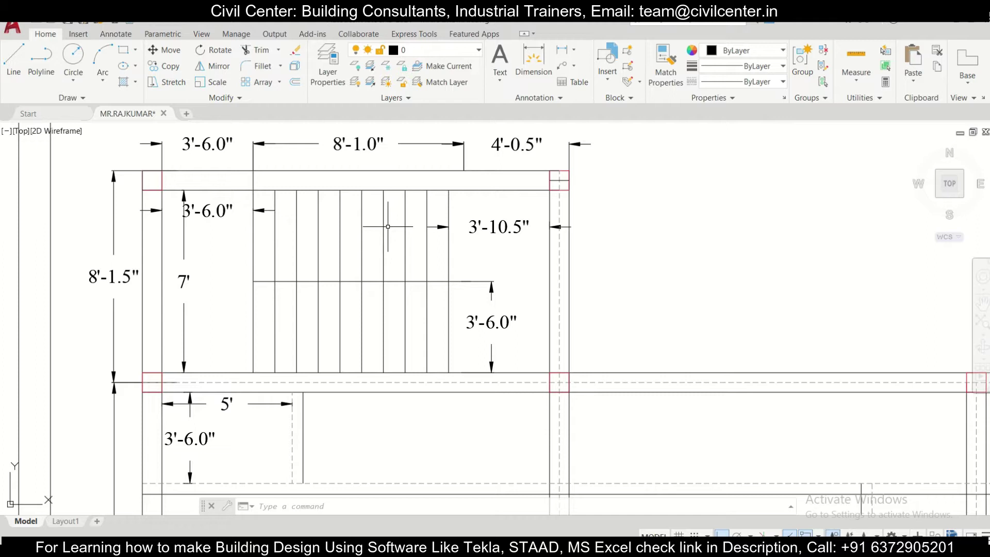
{"action": "scroll", "coordinate": [388, 227], "scroll_direction": "down", "scroll_amount": 4}
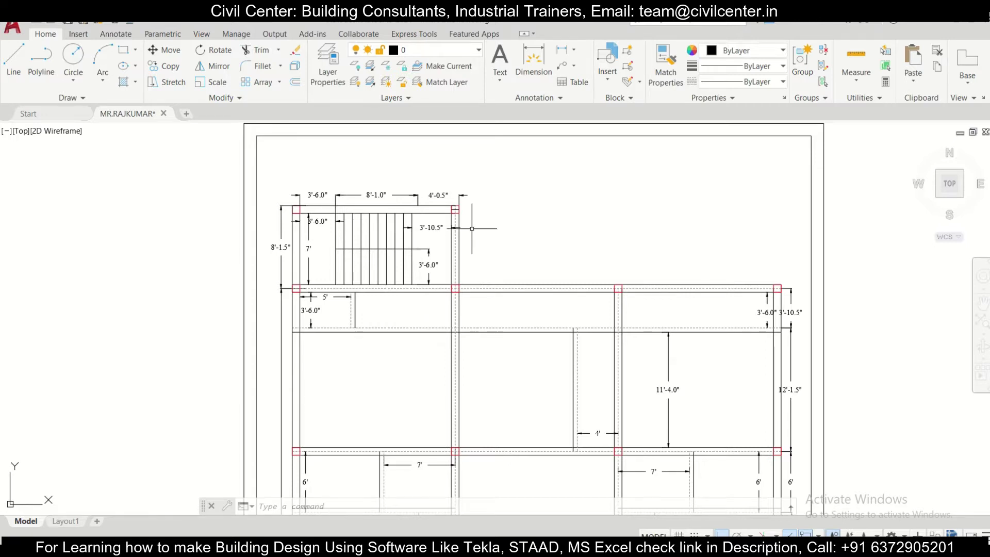
{"action": "middle_click_drag", "start_coordinate": [502, 247], "coordinate": [492, 192]}
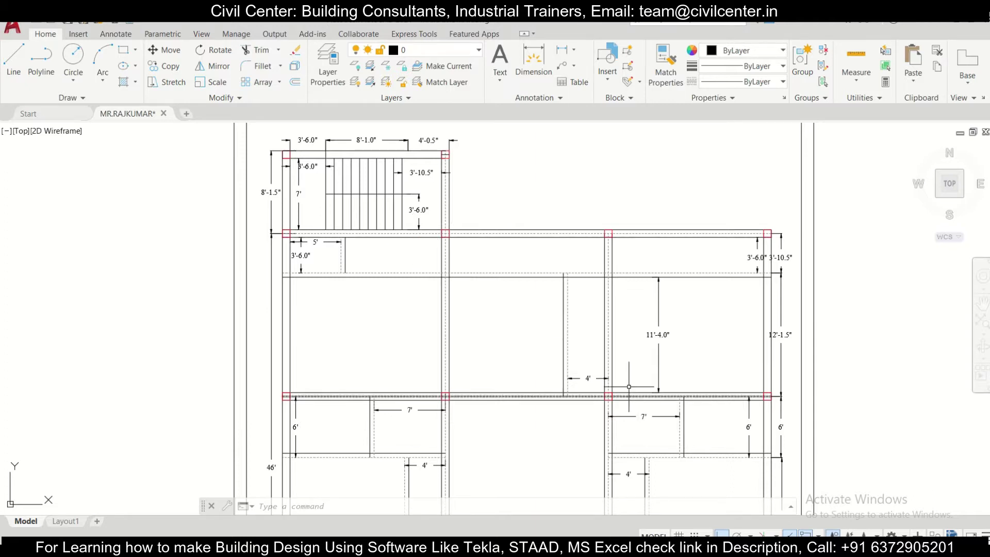
{"action": "middle_click_drag", "start_coordinate": [629, 386], "coordinate": [590, 296]}
{"action": "scroll", "coordinate": [541, 382], "scroll_direction": "down", "scroll_amount": 4}
{"action": "scroll", "coordinate": [531, 355], "scroll_direction": "up", "scroll_amount": 2}
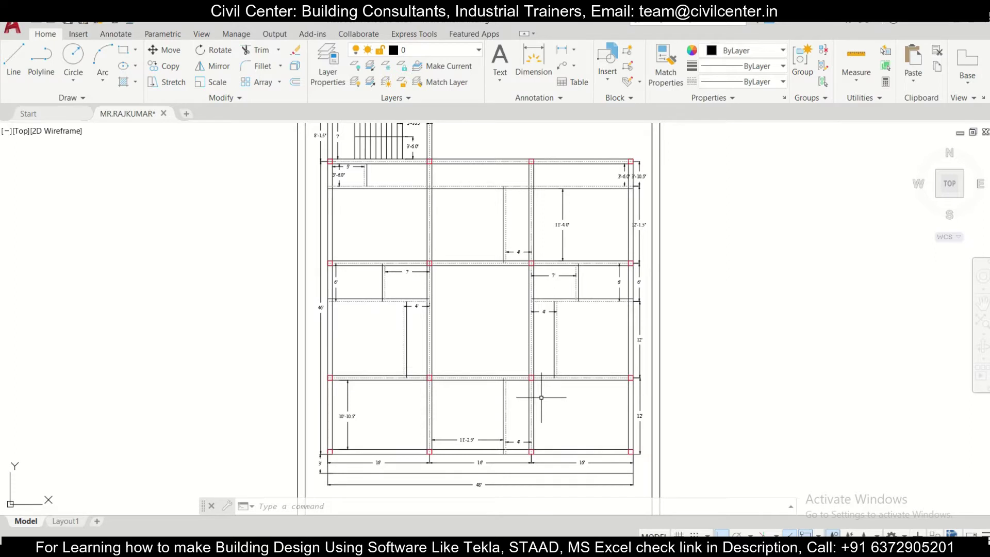
{"action": "middle_click_drag", "start_coordinate": [541, 396], "coordinate": [535, 403]}
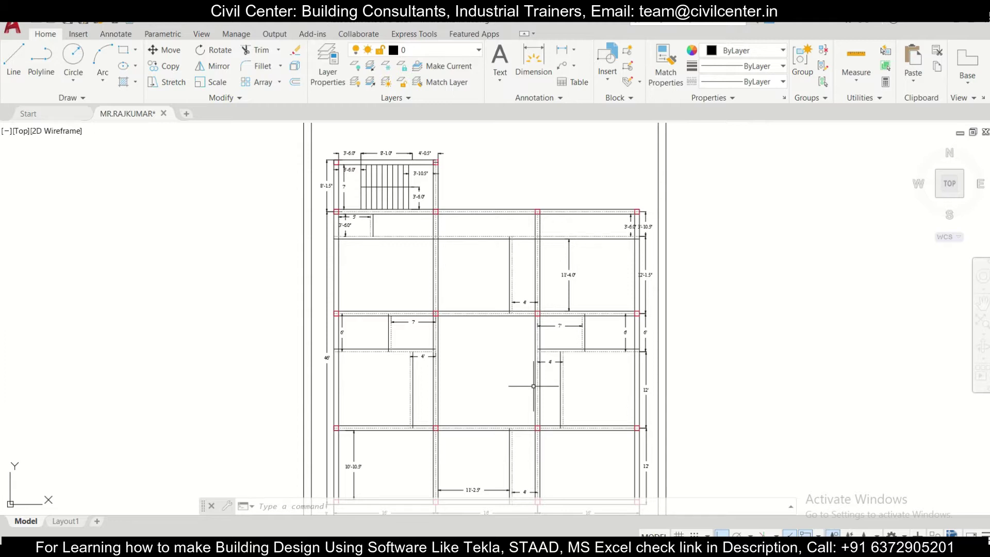
{"action": "scroll", "coordinate": [390, 262], "scroll_direction": "up", "scroll_amount": 6}
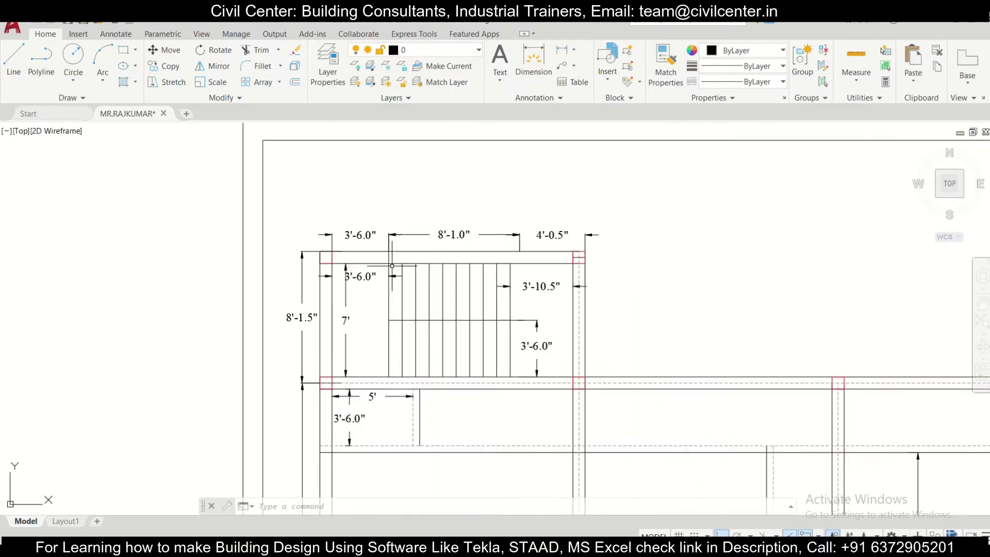
{"action": "scroll", "coordinate": [507, 233], "scroll_direction": "down", "scroll_amount": 2}
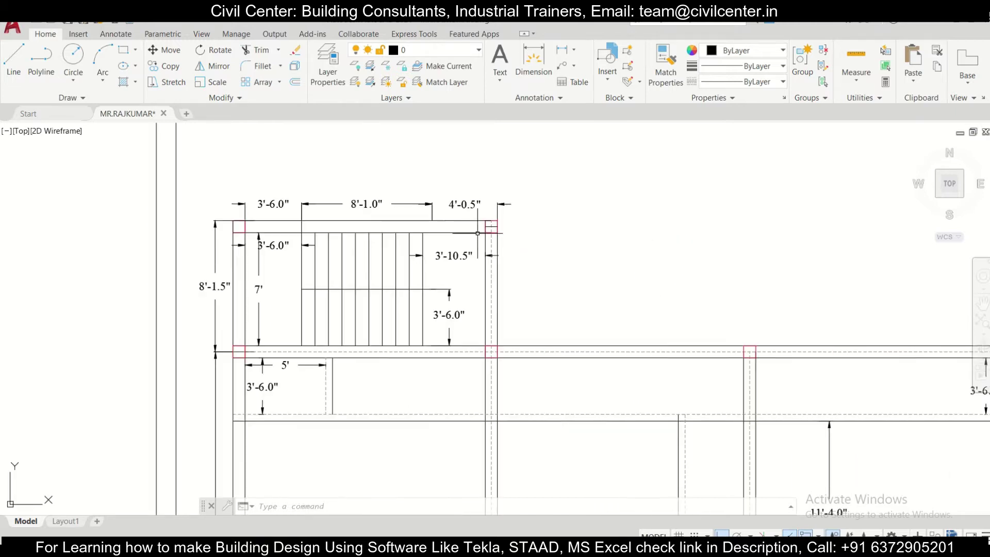
- Draw construction lines from the midpoint of the staircase's upper-left column edge: one horizontal, one vertical along the building's left outer edge
{"action": "scroll", "coordinate": [240, 211], "scroll_direction": "up", "scroll_amount": 4}
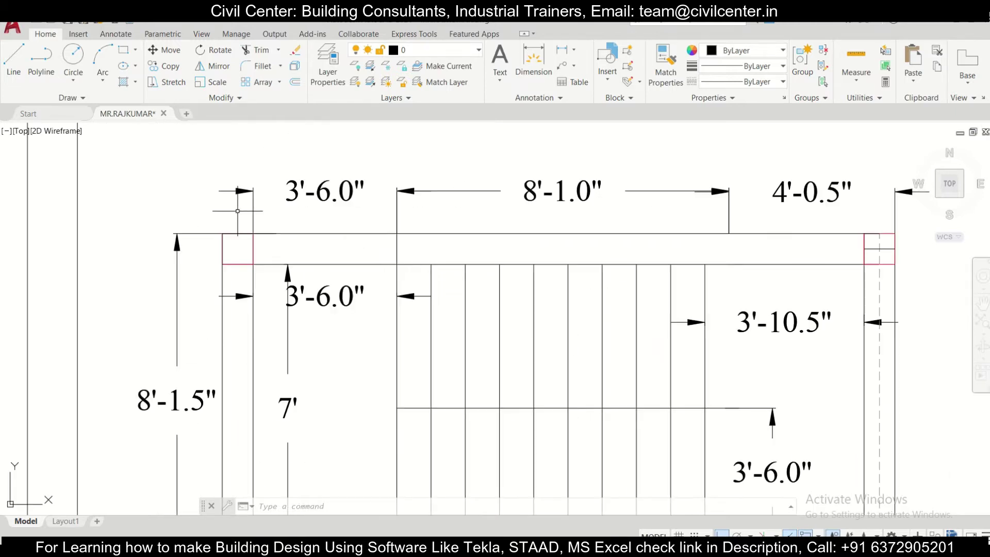
{"action": "type", "text": "XL"}
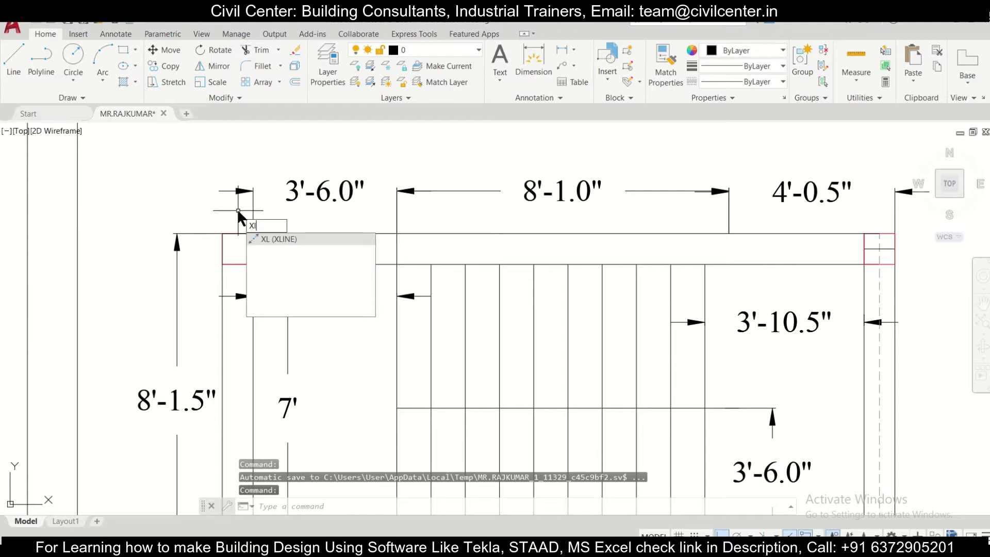
{"action": "key", "text": "Return"}
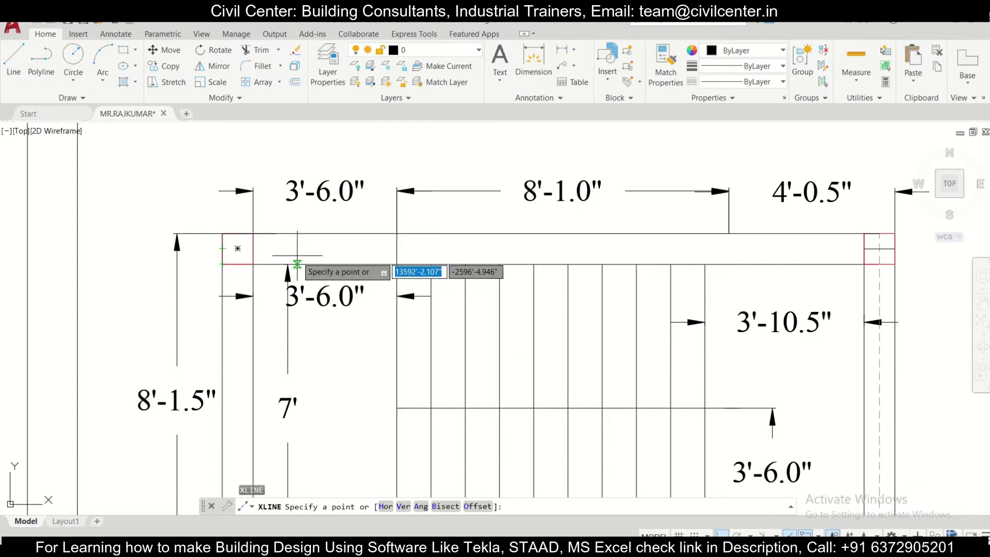
{"action": "left_click", "coordinate": [226, 248]}
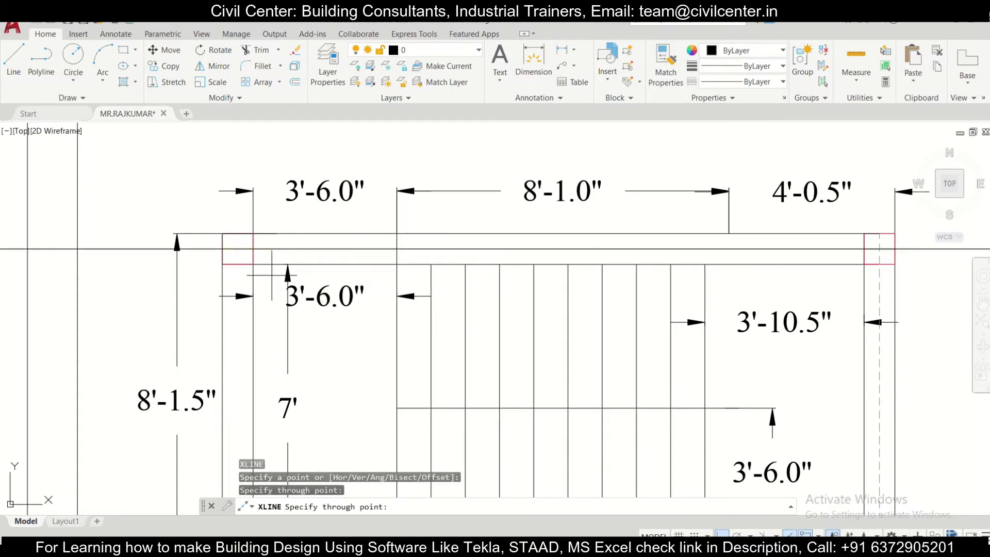
{"action": "scroll", "coordinate": [261, 287], "scroll_direction": "down", "scroll_amount": 3}
{"action": "scroll", "coordinate": [235, 364], "scroll_direction": "up", "scroll_amount": 4}
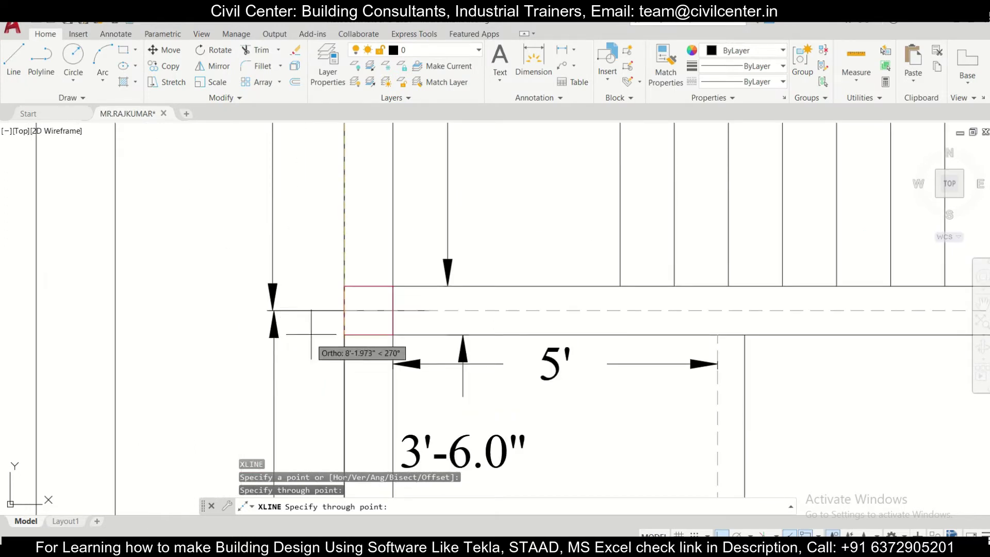
{"action": "left_click", "coordinate": [369, 309]}
{"action": "key", "text": "Escape"}
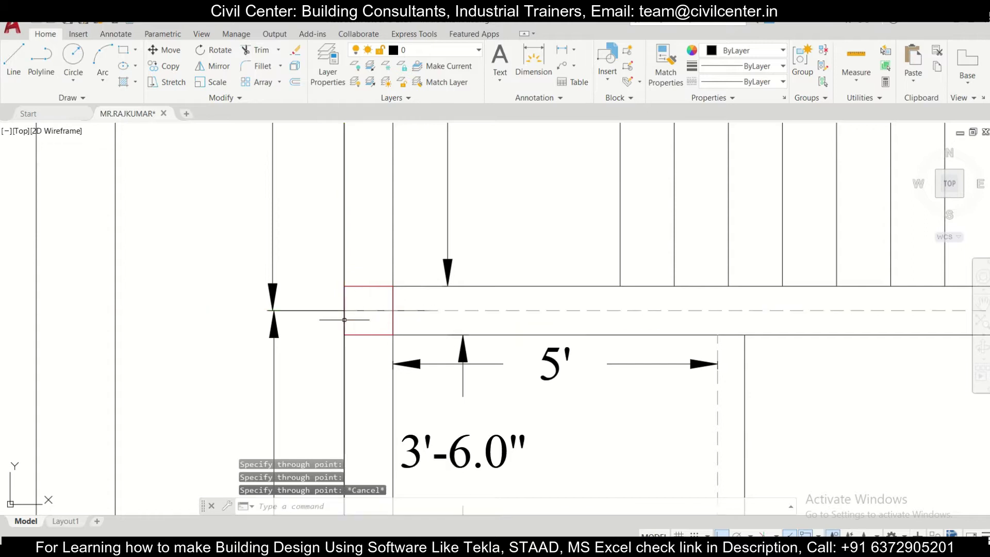
- Draw a horizontal construction line through the middle of the left column at the staircase's lower beam
{"action": "key", "text": "Return"}
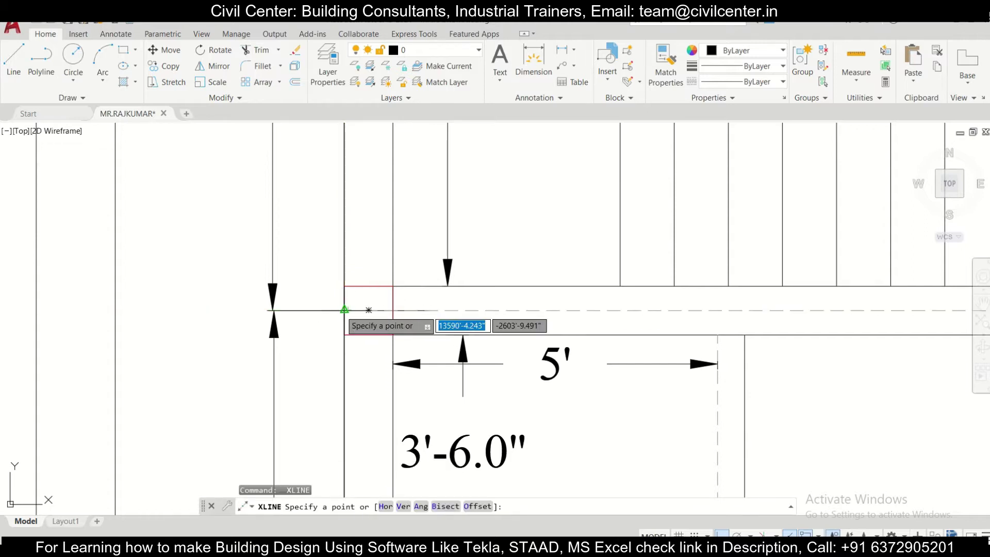
{"action": "left_click", "coordinate": [369, 309]}
{"action": "left_click", "coordinate": [438, 309]}
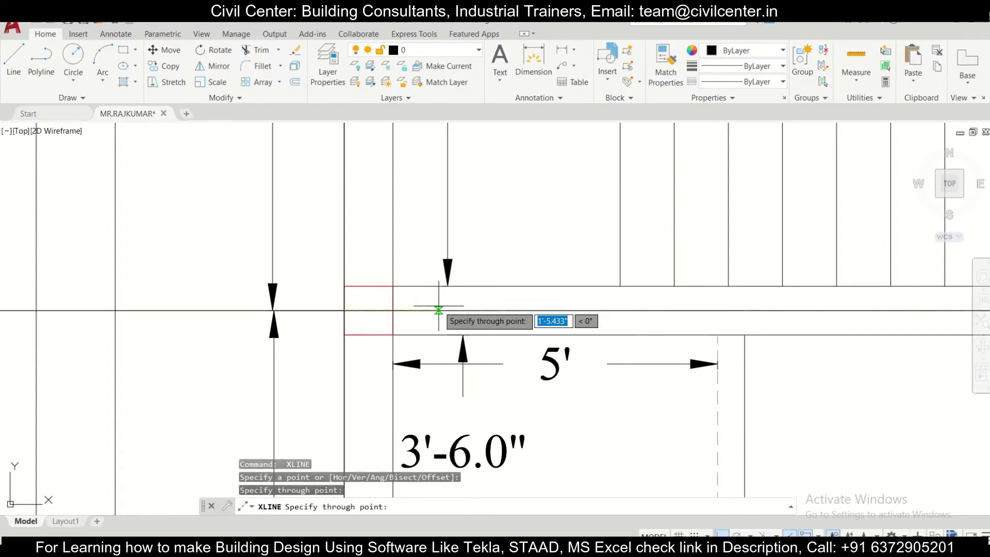
{"action": "key", "text": "Escape"}
- Draw a horizontal construction line along the solid beam line below the 3'-6" strip, starting at its left end
{"action": "scroll", "coordinate": [409, 338], "scroll_direction": "down", "scroll_amount": 5}
{"action": "middle_click_drag", "start_coordinate": [430, 398], "coordinate": [415, 331]}
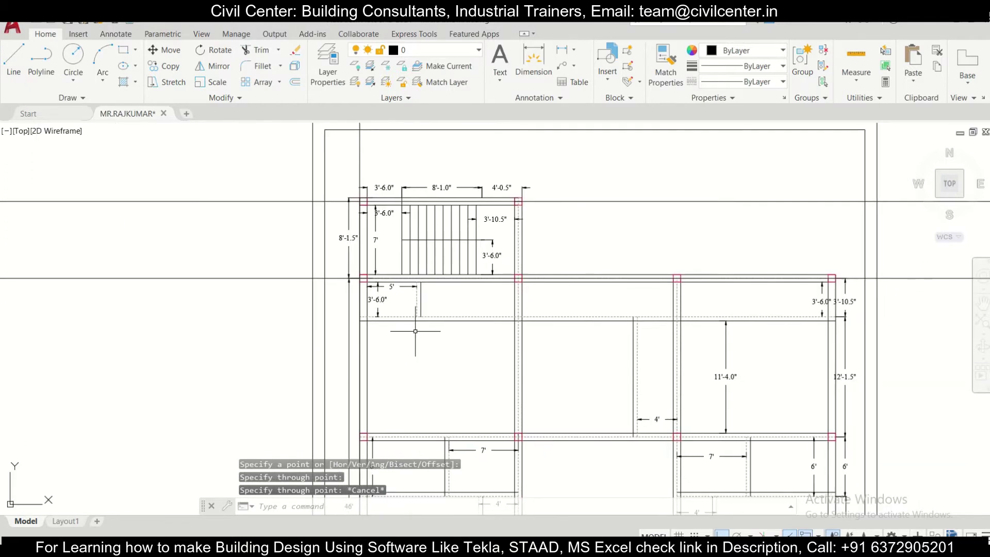
{"action": "middle_click_drag", "start_coordinate": [436, 363], "coordinate": [389, 430]}
{"action": "scroll", "coordinate": [327, 248], "scroll_direction": "up", "scroll_amount": 3}
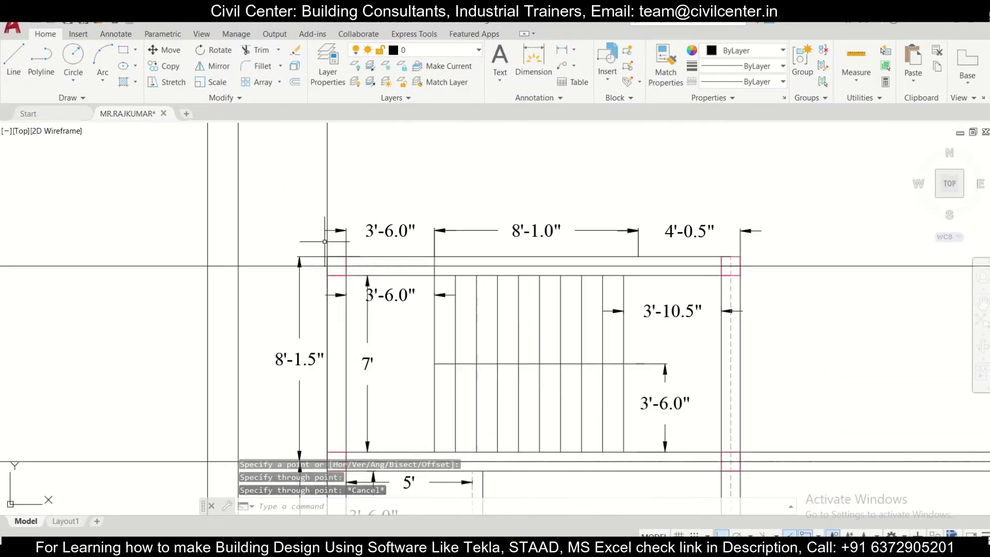
{"action": "scroll", "coordinate": [328, 255], "scroll_direction": "down", "scroll_amount": 5}
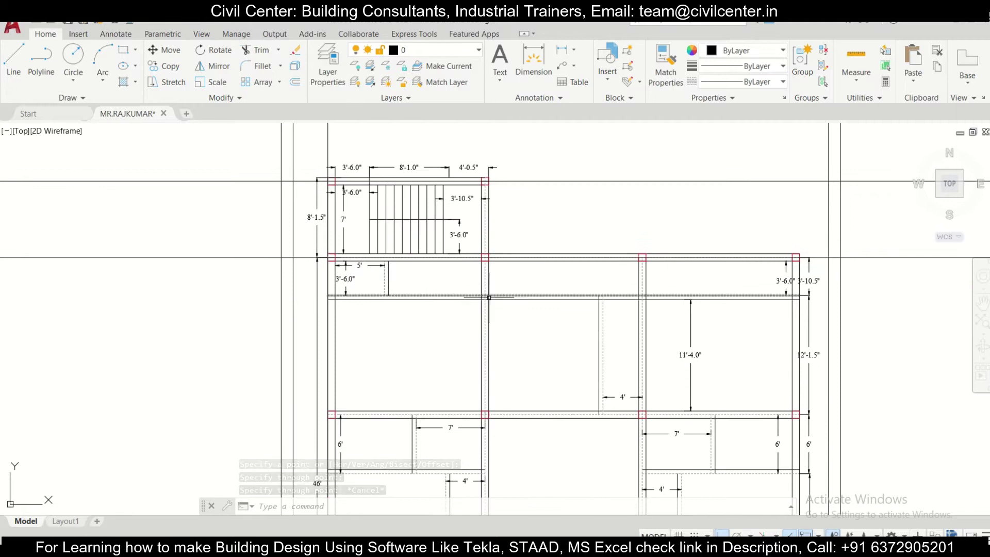
{"action": "scroll", "coordinate": [411, 318], "scroll_direction": "up", "scroll_amount": 5}
{"action": "scroll", "coordinate": [286, 288], "scroll_direction": "up", "scroll_amount": 1}
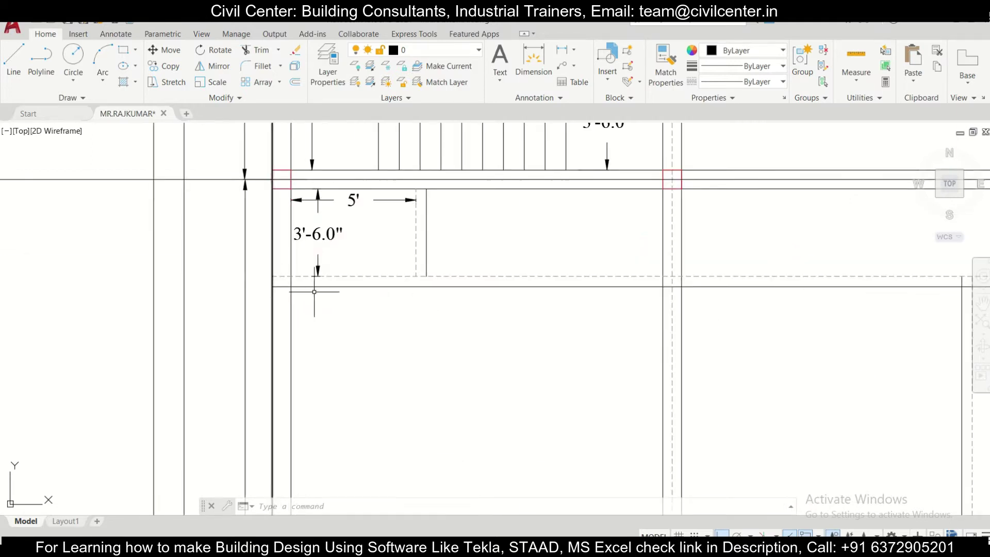
{"action": "scroll", "coordinate": [307, 291], "scroll_direction": "down", "scroll_amount": 1}
{"action": "middle_click_drag", "start_coordinate": [601, 284], "coordinate": [530, 288]}
{"action": "scroll", "coordinate": [228, 315], "scroll_direction": "up", "scroll_amount": 5}
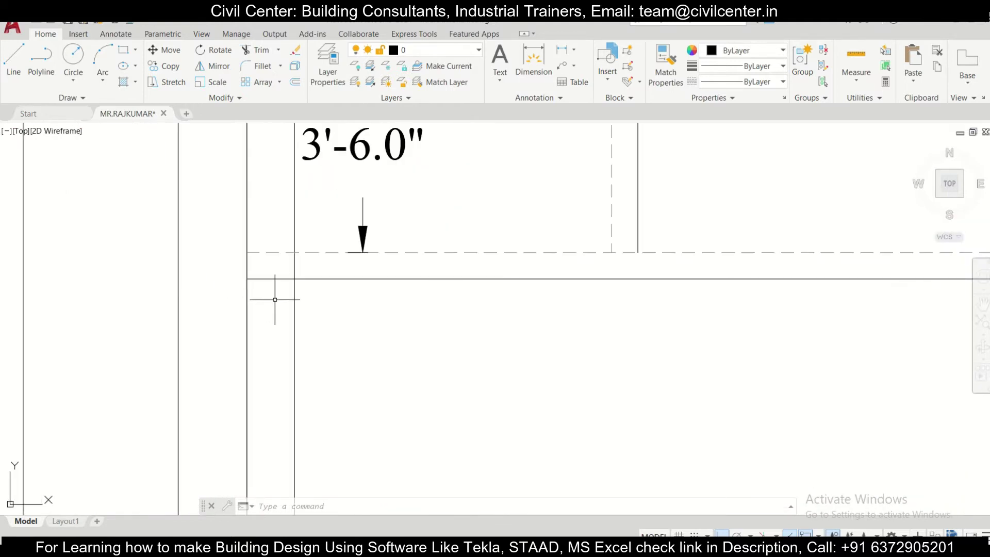
{"action": "type", "text": "xl"}
{"action": "key", "text": "Return"}
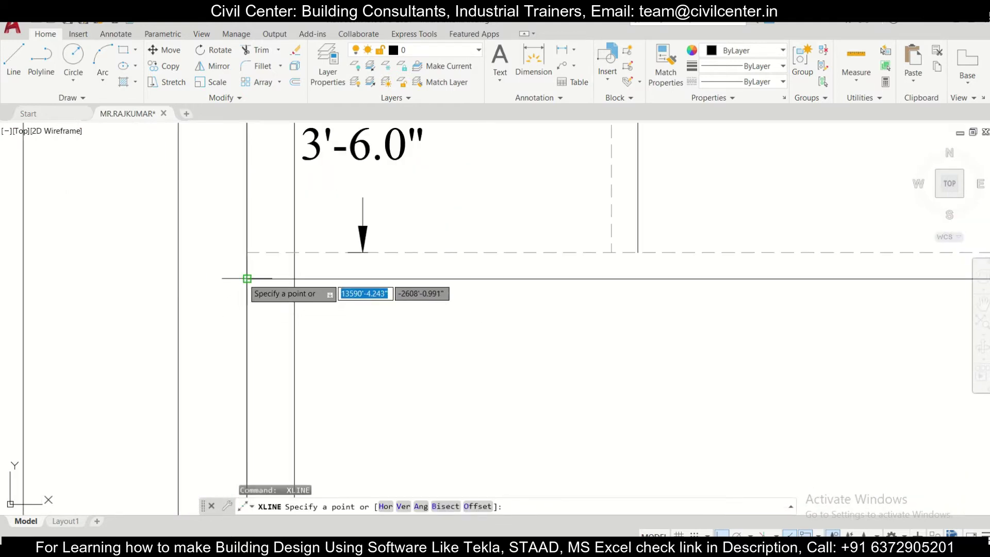
{"action": "left_click", "coordinate": [248, 278]}
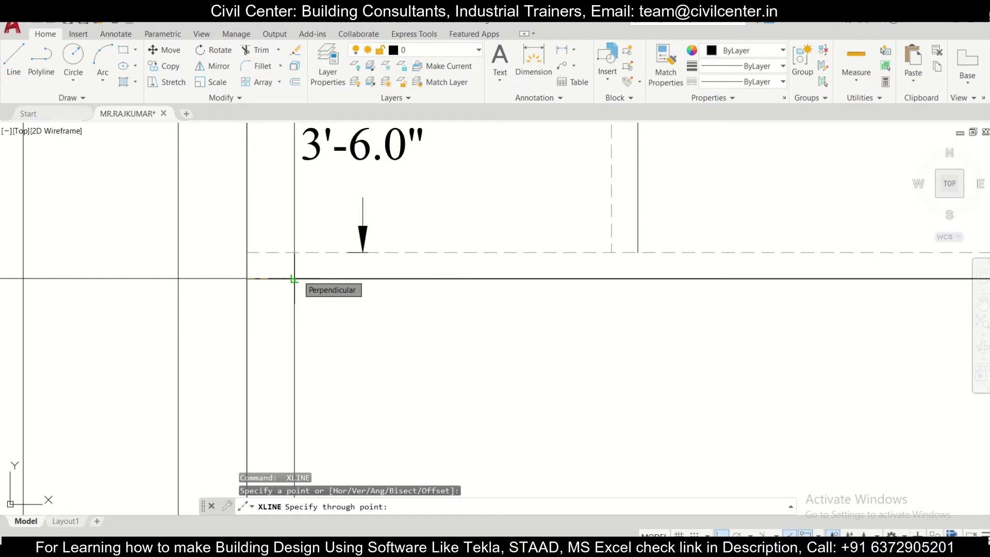
{"action": "left_click", "coordinate": [294, 279]}
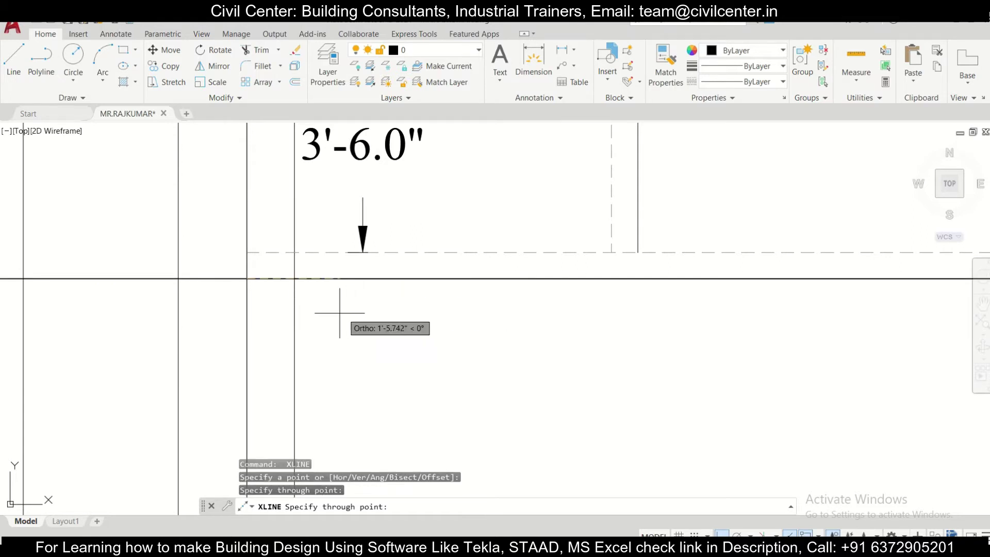
{"action": "key", "text": "Escape"}
- Draw a horizontal construction line through the middle of the left column on the beam above the 6' room
{"action": "scroll", "coordinate": [336, 313], "scroll_direction": "down", "scroll_amount": 6}
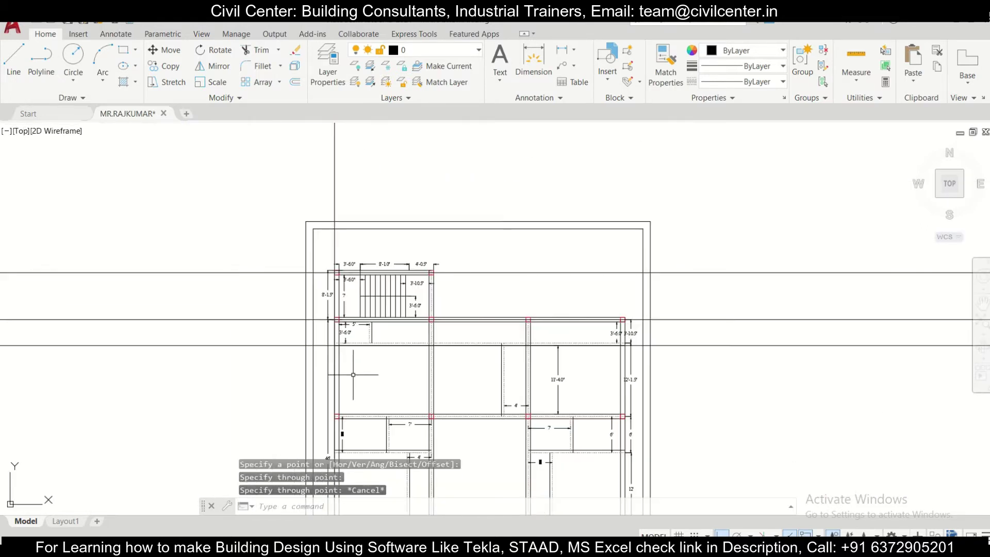
{"action": "scroll", "coordinate": [350, 334], "scroll_direction": "up", "scroll_amount": 6}
{"action": "scroll", "coordinate": [319, 368], "scroll_direction": "down", "scroll_amount": 6}
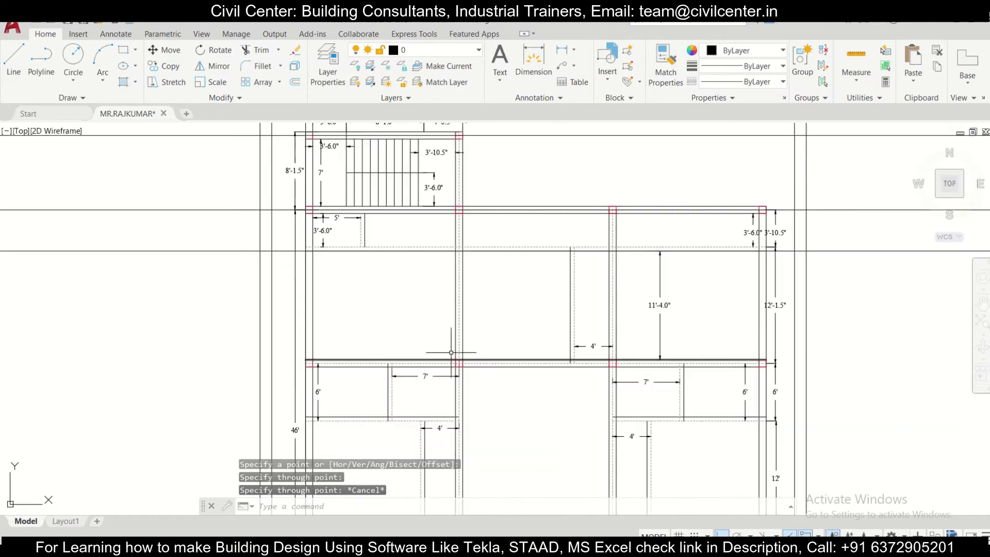
{"action": "scroll", "coordinate": [294, 332], "scroll_direction": "up", "scroll_amount": 7}
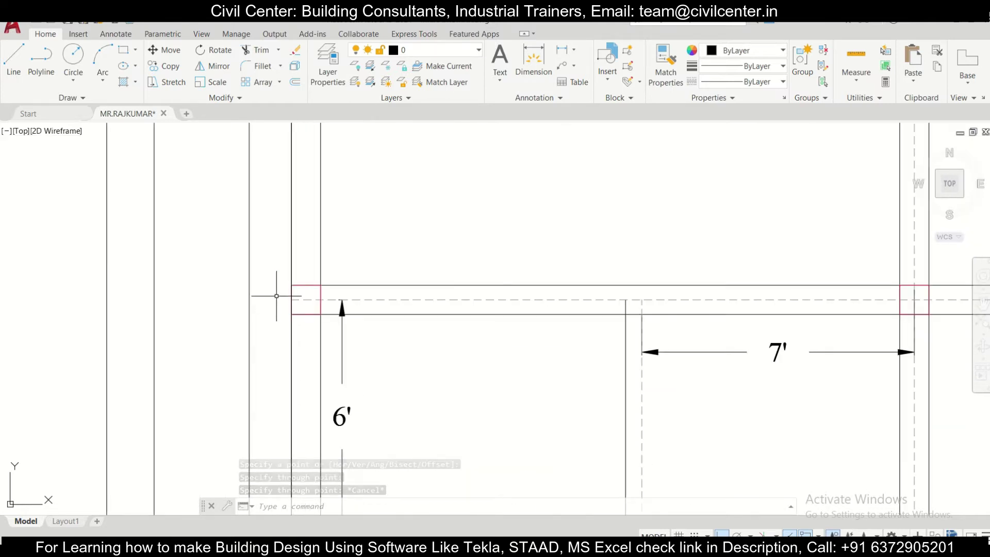
{"action": "key", "text": "Return"}
{"action": "left_click", "coordinate": [292, 299]}
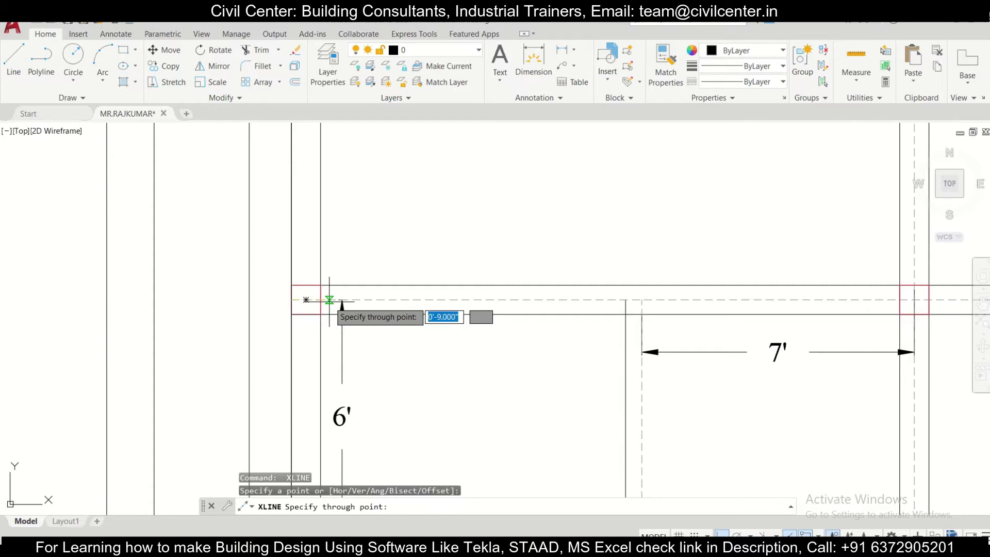
{"action": "left_click", "coordinate": [334, 299]}
{"action": "key", "text": "Escape"}
- Draw a horizontal construction line along the dashed line at the lower side of the left 6' room
{"action": "scroll", "coordinate": [330, 304], "scroll_direction": "down", "scroll_amount": 4}
{"action": "middle_click_drag", "start_coordinate": [326, 309], "coordinate": [335, 222]}
{"action": "scroll", "coordinate": [338, 309], "scroll_direction": "up", "scroll_amount": 5}
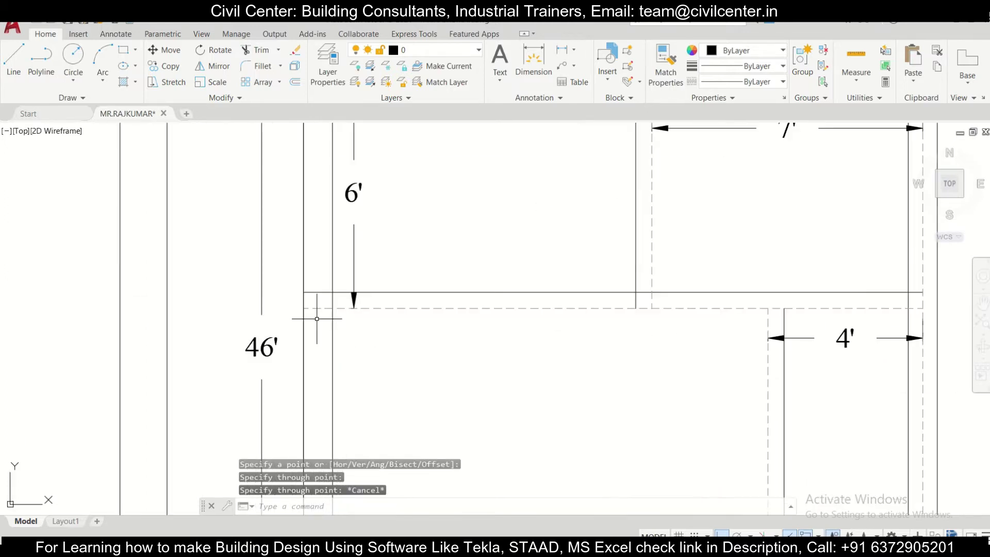
{"action": "key", "text": "Return"}
{"action": "left_click", "coordinate": [304, 307]}
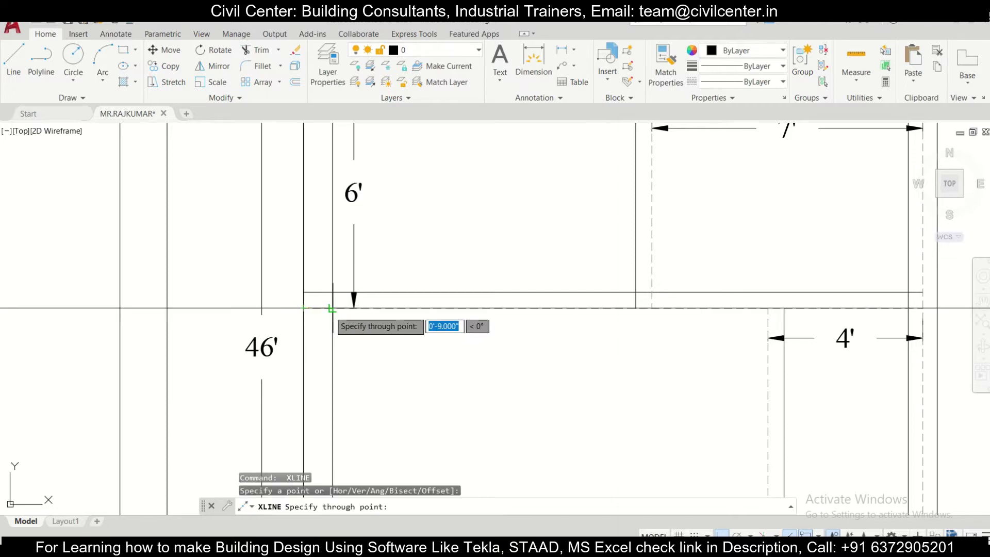
{"action": "key", "text": "Escape"}
- Draw a horizontal construction line through the middle of the left column on the beam between the two 12' bays
{"action": "scroll", "coordinate": [331, 332], "scroll_direction": "down", "scroll_amount": 3}
{"action": "mouse_move", "coordinate": [332, 332]}
{"action": "middle_mouse_down"}
{"action": "mouse_move", "coordinate": [364, 376]}
{"action": "mouse_move", "coordinate": [354, 299]}
{"action": "middle_mouse_up"}
{"action": "middle_click_drag", "start_coordinate": [432, 333], "coordinate": [320, 364]}
{"action": "mouse_move", "coordinate": [672, 299]}
{"action": "middle_mouse_down"}
{"action": "mouse_move", "coordinate": [608, 290]}
{"action": "mouse_move", "coordinate": [568, 312]}
{"action": "middle_mouse_up"}
{"action": "scroll", "coordinate": [568, 313], "scroll_direction": "down", "scroll_amount": 2}
{"action": "scroll", "coordinate": [568, 313], "scroll_direction": "up", "scroll_amount": 2}
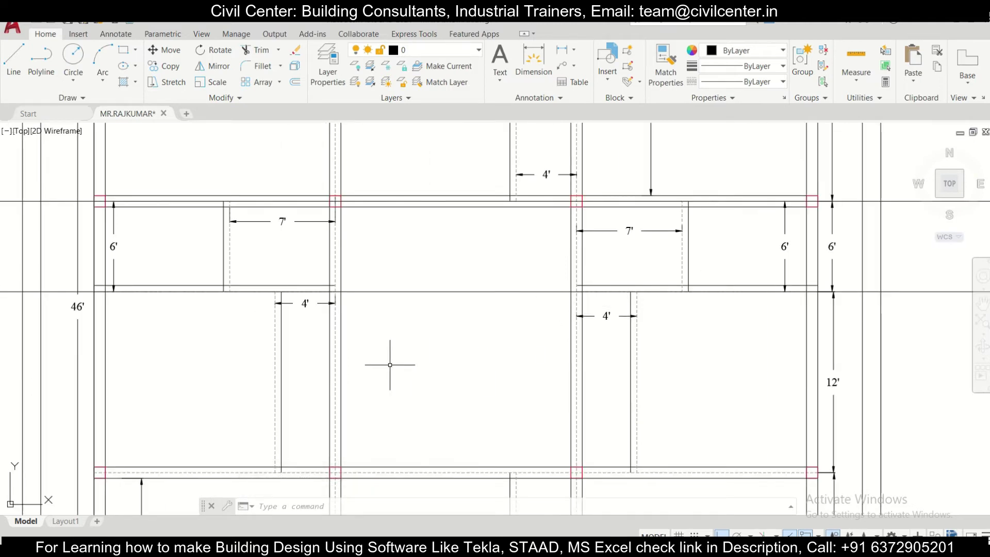
{"action": "middle_click_drag", "start_coordinate": [389, 365], "coordinate": [457, 317]}
{"action": "scroll", "coordinate": [354, 327], "scroll_direction": "down", "scroll_amount": 2}
{"action": "scroll", "coordinate": [281, 355], "scroll_direction": "up", "scroll_amount": 4}
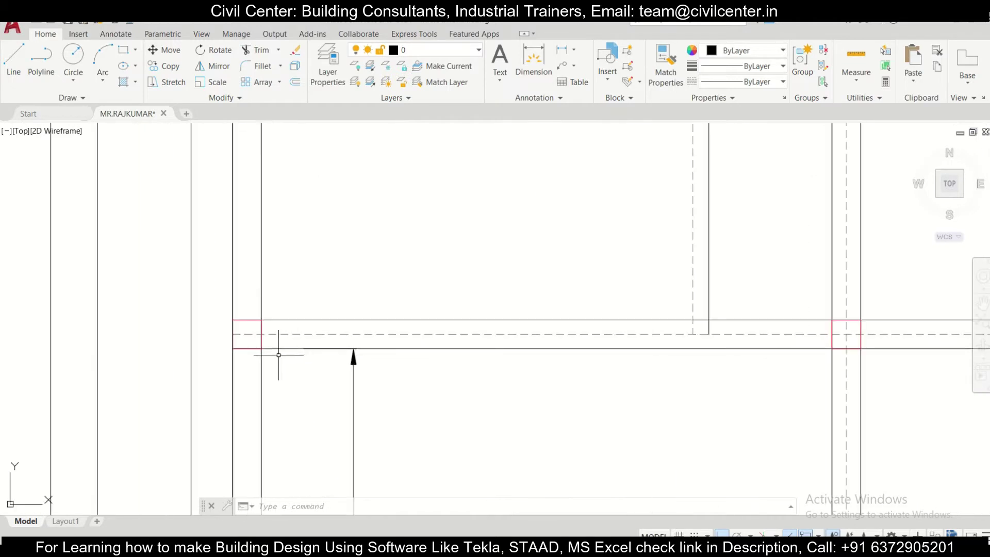
{"action": "type", "text": "xline"}
{"action": "key", "text": "Return"}
{"action": "left_click", "coordinate": [247, 334]}
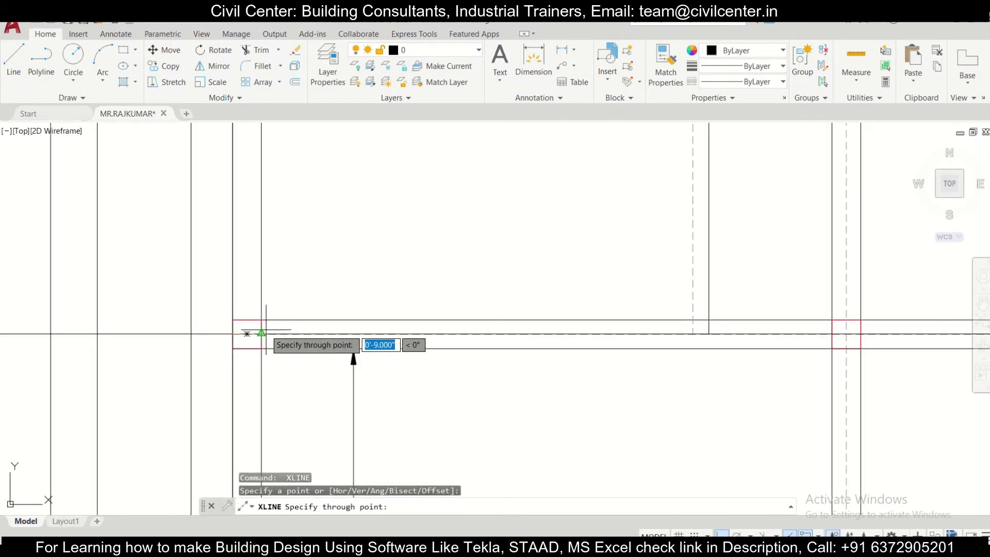
{"action": "key", "text": "Escape"}
- Draw a horizontal construction line through the middle of the bottom-left column on the plan's lowest beam, above the 3' strip
{"action": "scroll", "coordinate": [326, 332], "scroll_direction": "down", "scroll_amount": 4}
{"action": "scroll", "coordinate": [332, 356], "scroll_direction": "up", "scroll_amount": 1}
{"action": "scroll", "coordinate": [333, 356], "scroll_direction": "up", "scroll_amount": 5}
{"action": "key", "text": "Return"}
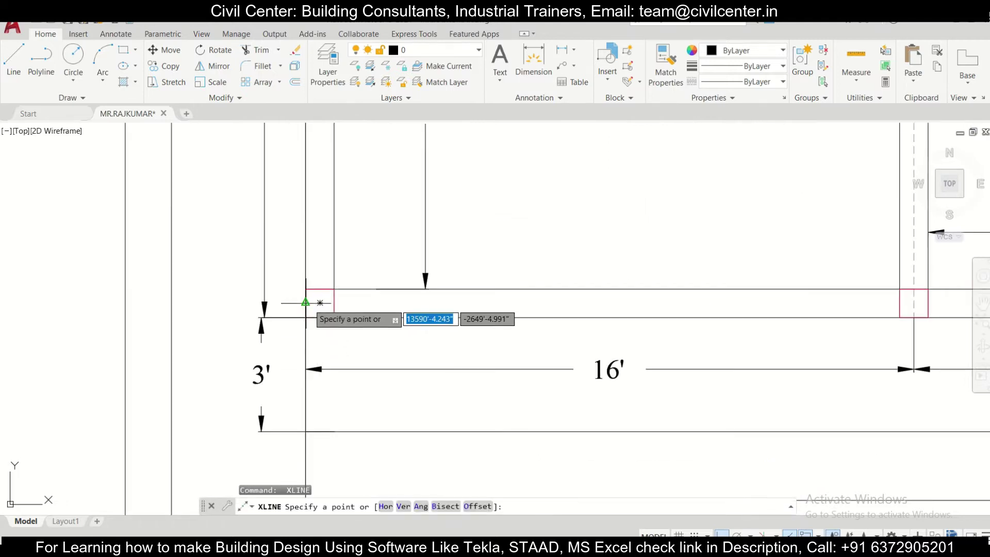
{"action": "left_click", "coordinate": [320, 303]}
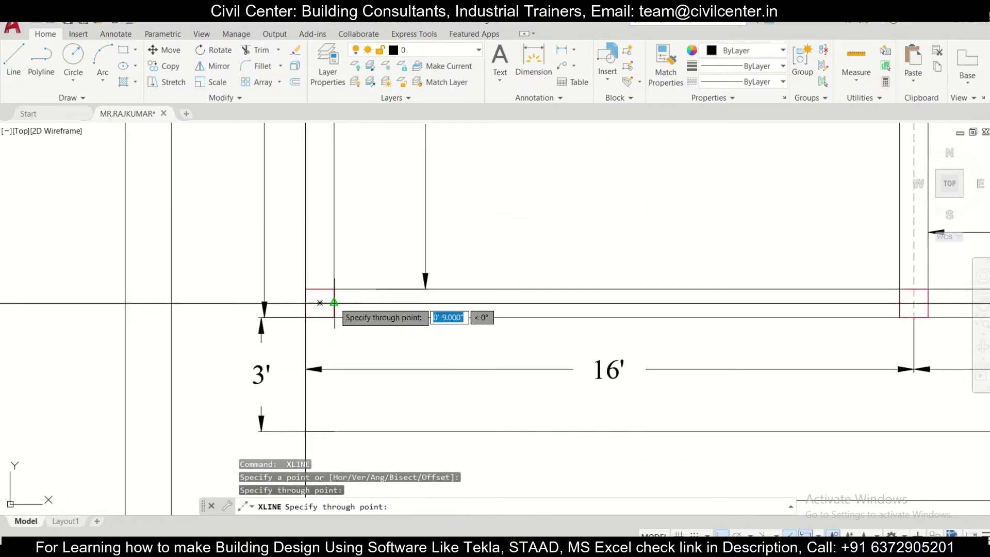
{"action": "key", "text": "Escape"}
- Draw a vertical construction line through the middle of the staircase's upper-left column
{"action": "scroll", "coordinate": [562, 347], "scroll_direction": "down", "scroll_amount": 4}
{"action": "scroll", "coordinate": [562, 347], "scroll_direction": "up", "scroll_amount": 1}
{"action": "mouse_move", "coordinate": [562, 346]}
{"action": "middle_mouse_down"}
{"action": "mouse_move", "coordinate": [548, 414]}
{"action": "mouse_move", "coordinate": [570, 411]}
{"action": "middle_mouse_up"}
{"action": "middle_click_drag", "start_coordinate": [515, 291], "coordinate": [542, 342]}
{"action": "mouse_move", "coordinate": [478, 252]}
{"action": "middle_mouse_down"}
{"action": "mouse_move", "coordinate": [512, 309]}
{"action": "mouse_move", "coordinate": [441, 177]}
{"action": "middle_mouse_up"}
{"action": "middle_click_drag", "start_coordinate": [487, 310], "coordinate": [469, 268]}
{"action": "mouse_move", "coordinate": [451, 327]}
{"action": "middle_mouse_down"}
{"action": "mouse_move", "coordinate": [456, 232]}
{"action": "mouse_move", "coordinate": [533, 444]}
{"action": "middle_mouse_up"}
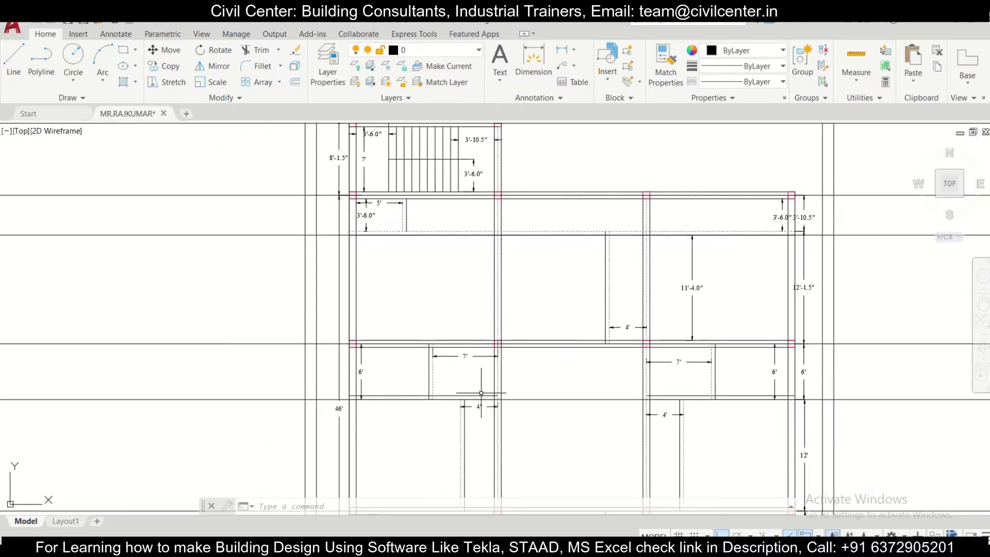
{"action": "middle_click_drag", "start_coordinate": [442, 283], "coordinate": [458, 423]}
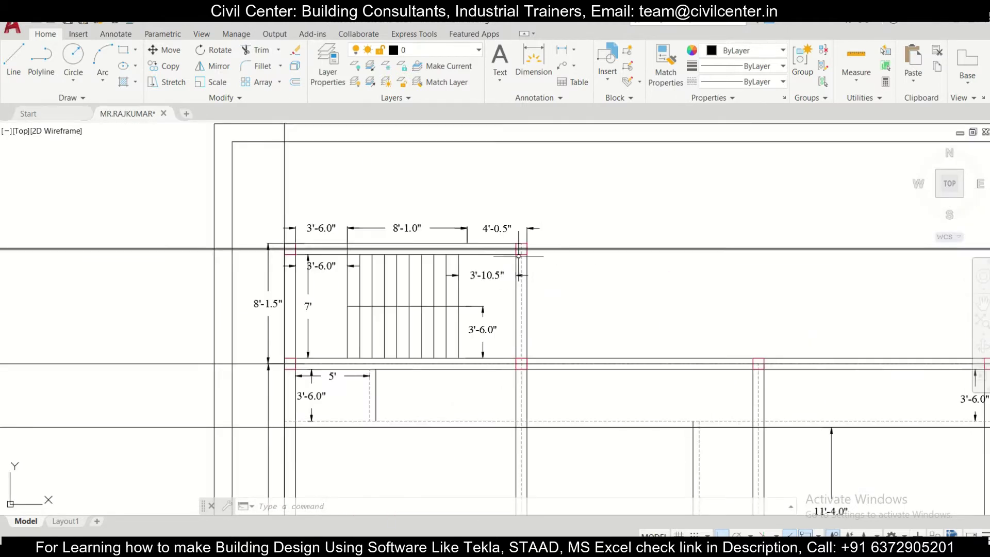
{"action": "scroll", "coordinate": [392, 258], "scroll_direction": "up", "scroll_amount": 2}
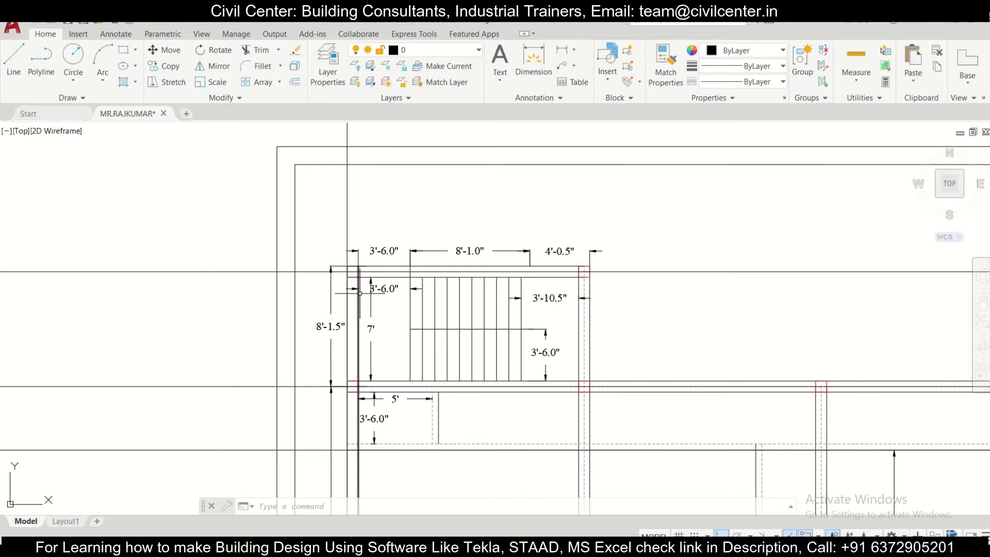
{"action": "scroll", "coordinate": [360, 295], "scroll_direction": "up", "scroll_amount": 4}
{"action": "type", "text": "l"}
{"action": "key", "text": "Return"}
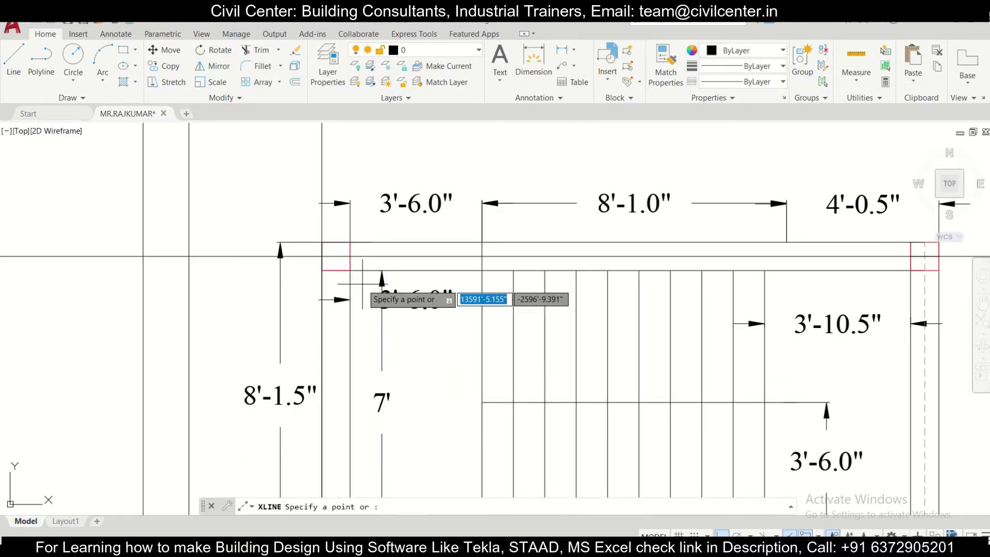
{"action": "type", "text": "al"}
{"action": "key", "text": "Return"}
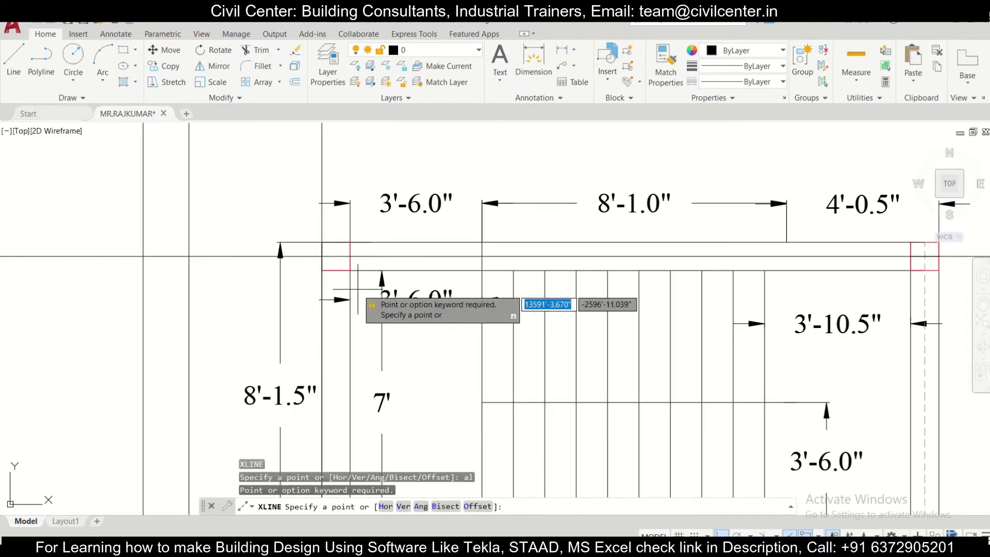
{"action": "left_click", "coordinate": [336, 256]}
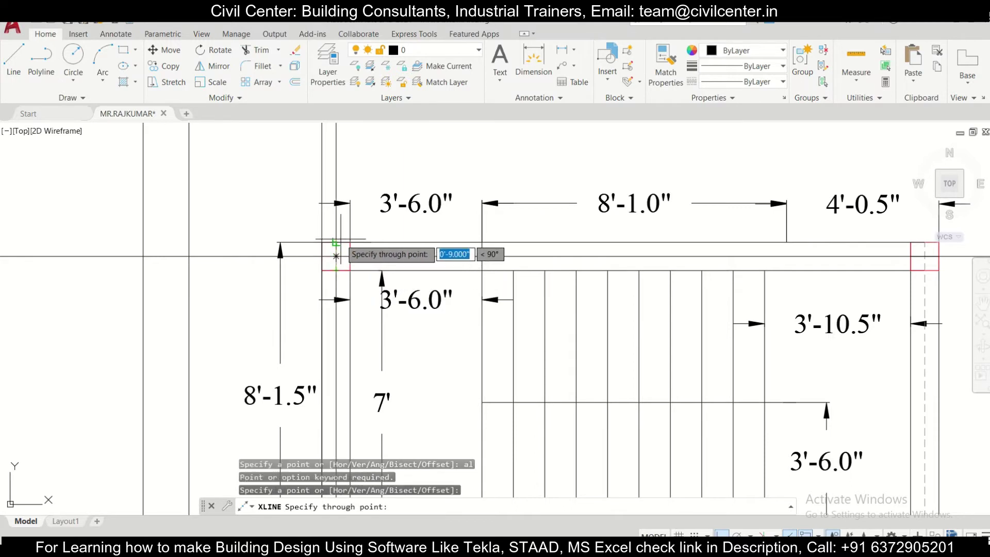
{"action": "key", "text": "Escape"}
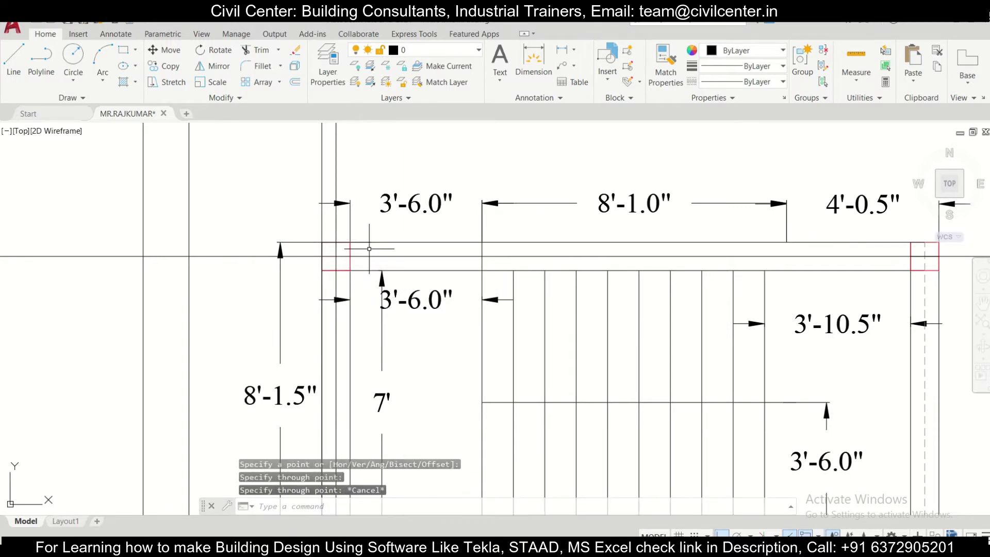
- Draw a vertical construction line through the middle of the staircase's upper-right column
{"action": "scroll", "coordinate": [362, 259], "scroll_direction": "down", "scroll_amount": 5}
{"action": "scroll", "coordinate": [584, 261], "scroll_direction": "up", "scroll_amount": 6}
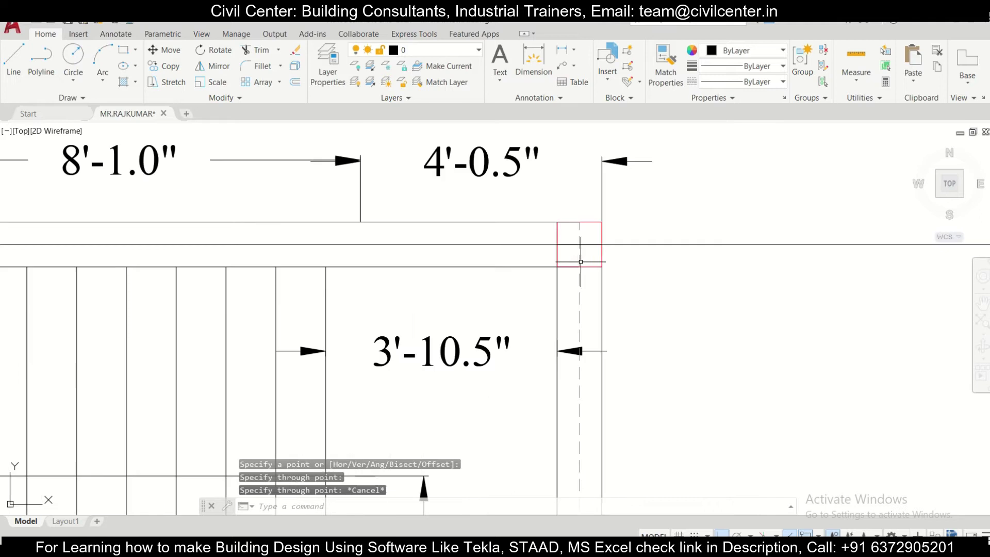
{"action": "key", "text": "Return"}
{"action": "left_click", "coordinate": [580, 244]}
{"action": "key", "text": "Escape"}
{"action": "scroll", "coordinate": [579, 243], "scroll_direction": "down", "scroll_amount": 5}
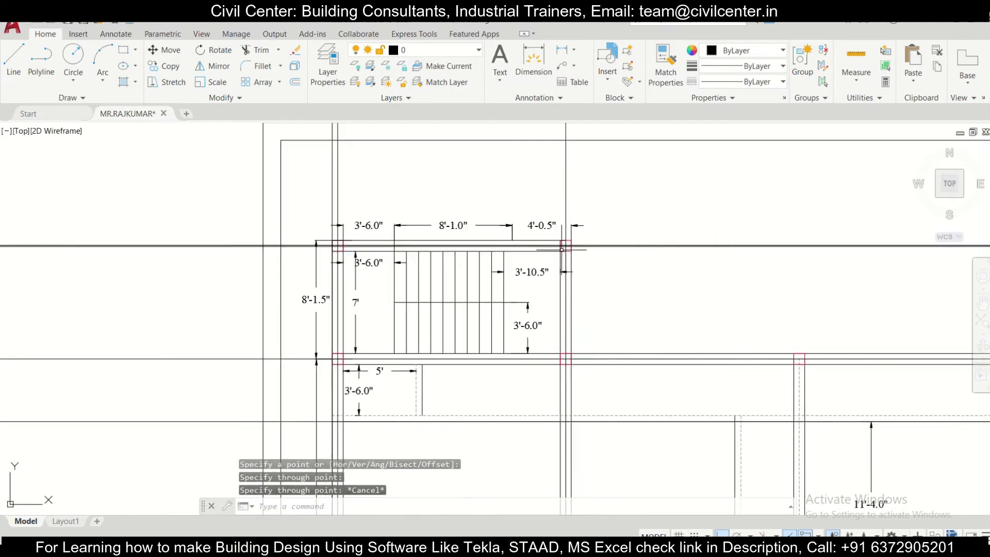
- Draw a vertical construction line along the short solid beam line beside the 5' dimension below the staircase
{"action": "scroll", "coordinate": [429, 262], "scroll_direction": "up", "scroll_amount": 3}
{"action": "scroll", "coordinate": [385, 266], "scroll_direction": "up", "scroll_amount": 3}
{"action": "scroll", "coordinate": [386, 266], "scroll_direction": "down", "scroll_amount": 3}
{"action": "scroll", "coordinate": [383, 270], "scroll_direction": "up", "scroll_amount": 3}
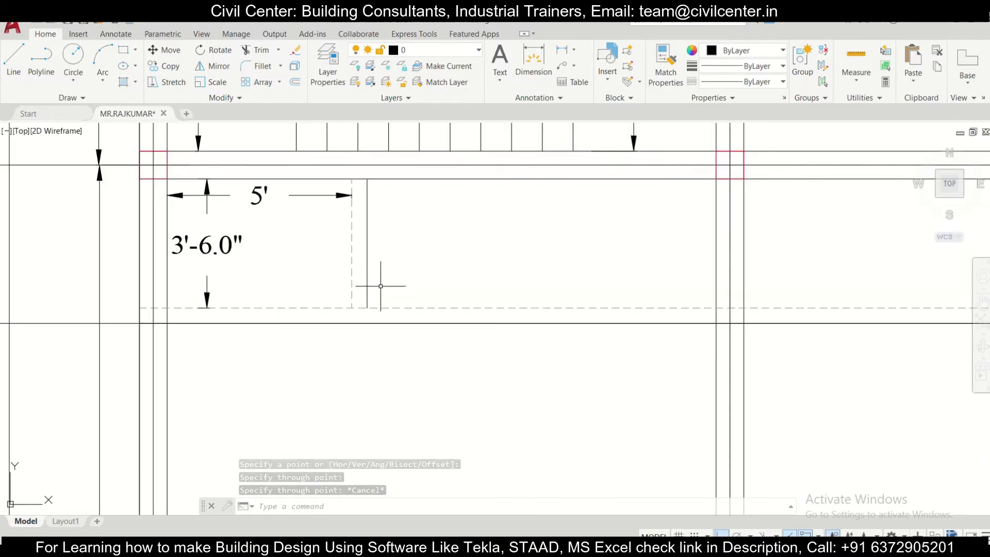
{"action": "key", "text": "Return"}
{"action": "left_click", "coordinate": [367, 308]}
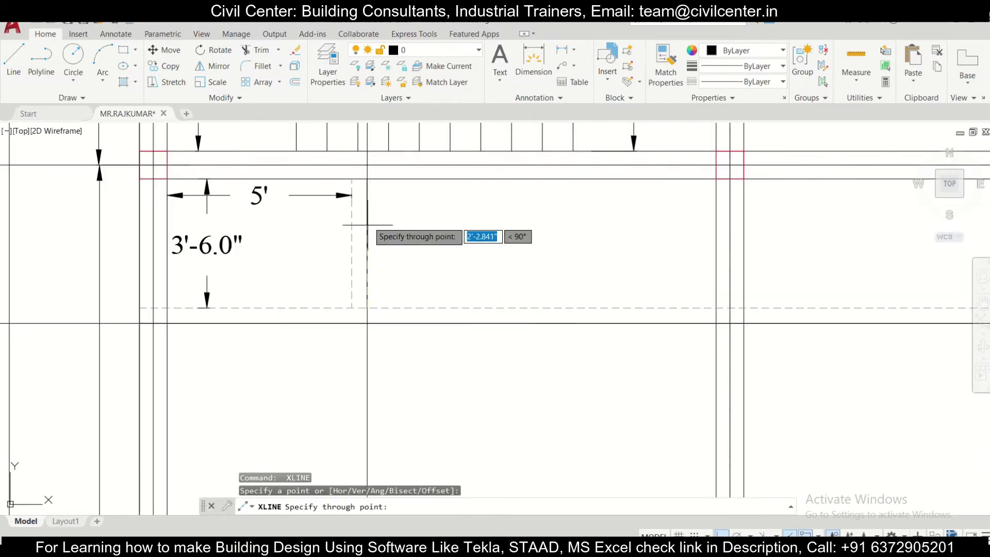
{"action": "left_click", "coordinate": [367, 178]}
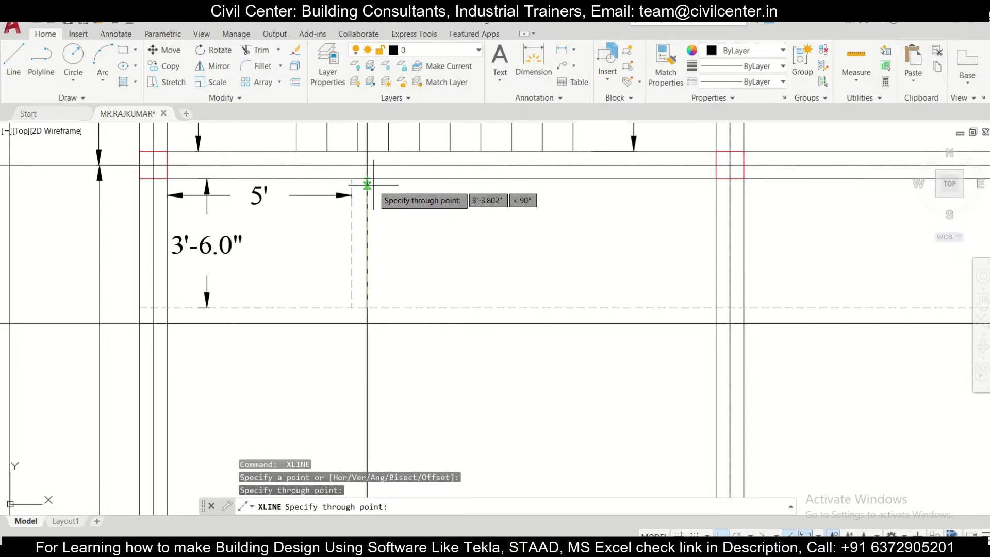
{"action": "key", "text": "Escape"}
- Draw a vertical construction line along the solid beam line left of the 4' dimension in the 12'-1.5" bay
{"action": "scroll", "coordinate": [407, 260], "scroll_direction": "down", "scroll_amount": 4}
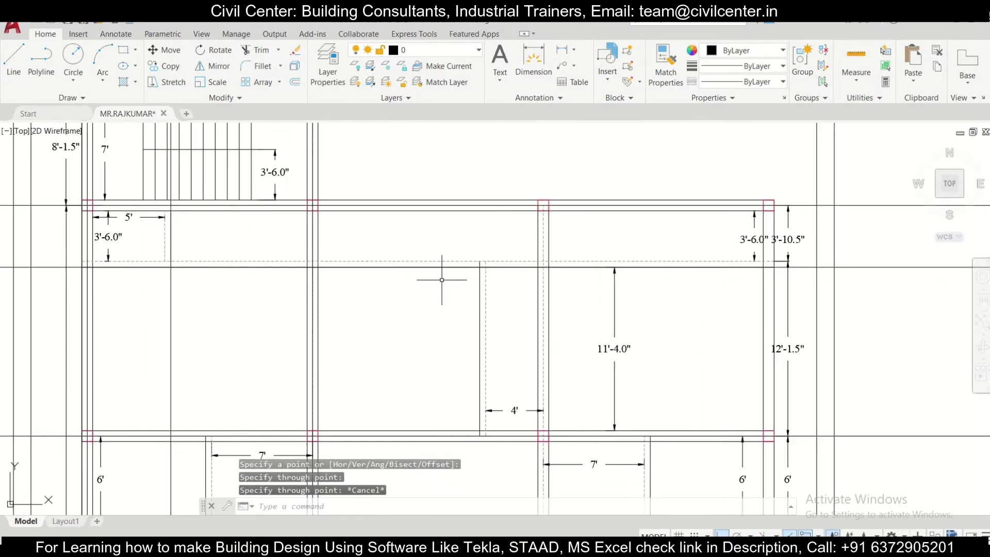
{"action": "scroll", "coordinate": [500, 290], "scroll_direction": "up", "scroll_amount": 6}
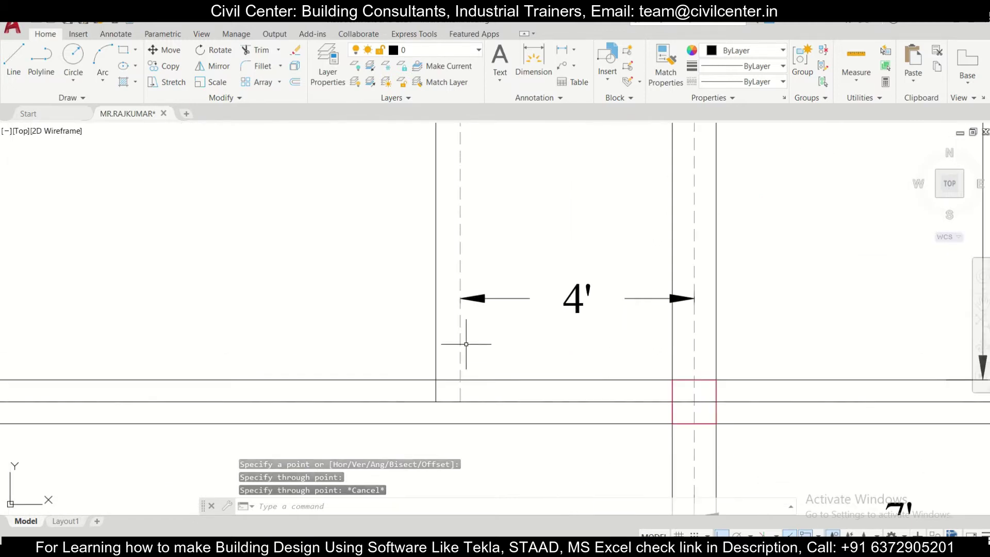
{"action": "key", "text": "Return"}
{"action": "left_click", "coordinate": [436, 402]}
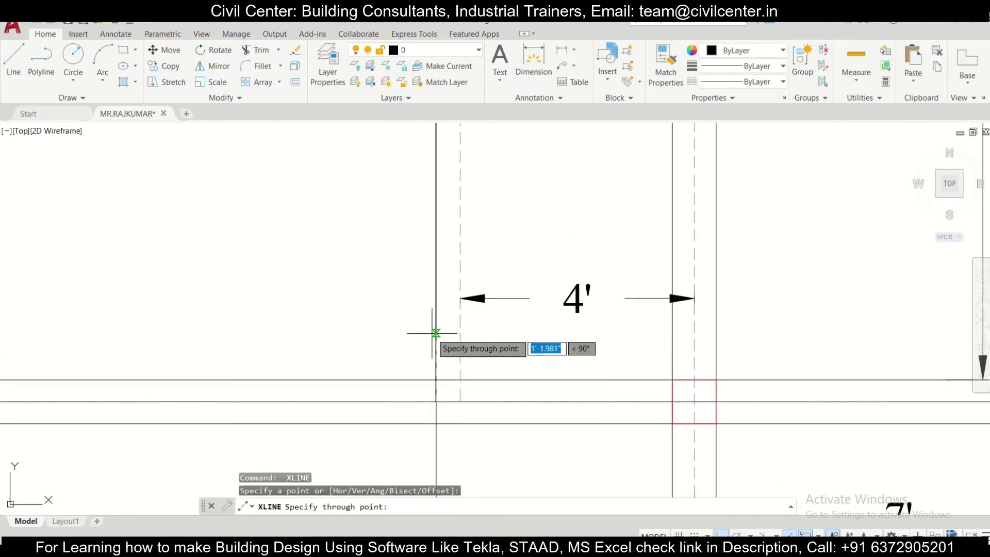
{"action": "key", "text": "Escape"}
- Draw a vertical construction line along the solid beam line beside the 7' dimension in the left 6' room
{"action": "scroll", "coordinate": [426, 334], "scroll_direction": "down", "scroll_amount": 5}
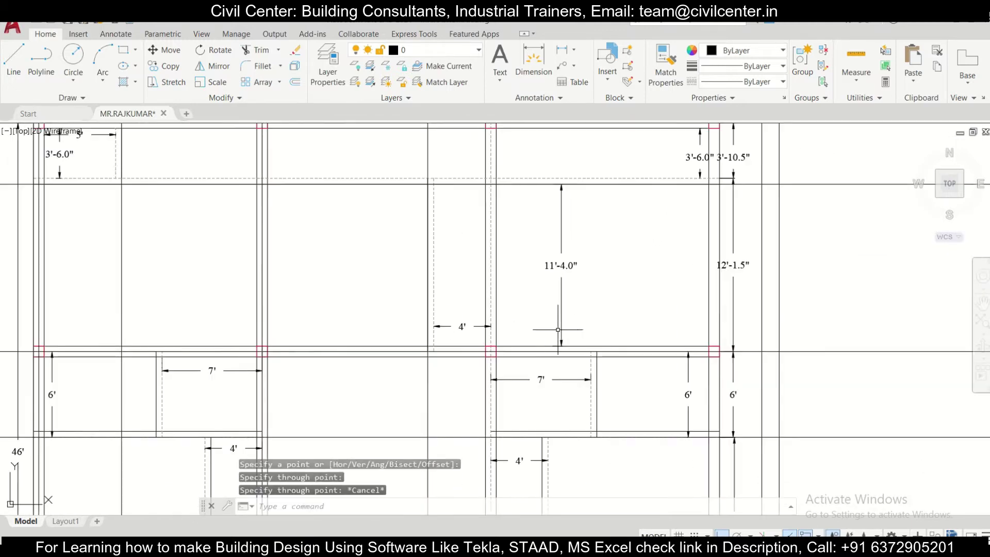
{"action": "mouse_move", "coordinate": [620, 325]}
{"action": "middle_mouse_down"}
{"action": "mouse_move", "coordinate": [578, 329]}
{"action": "mouse_move", "coordinate": [639, 326]}
{"action": "middle_mouse_up"}
{"action": "middle_click_drag", "start_coordinate": [487, 391], "coordinate": [492, 351]}
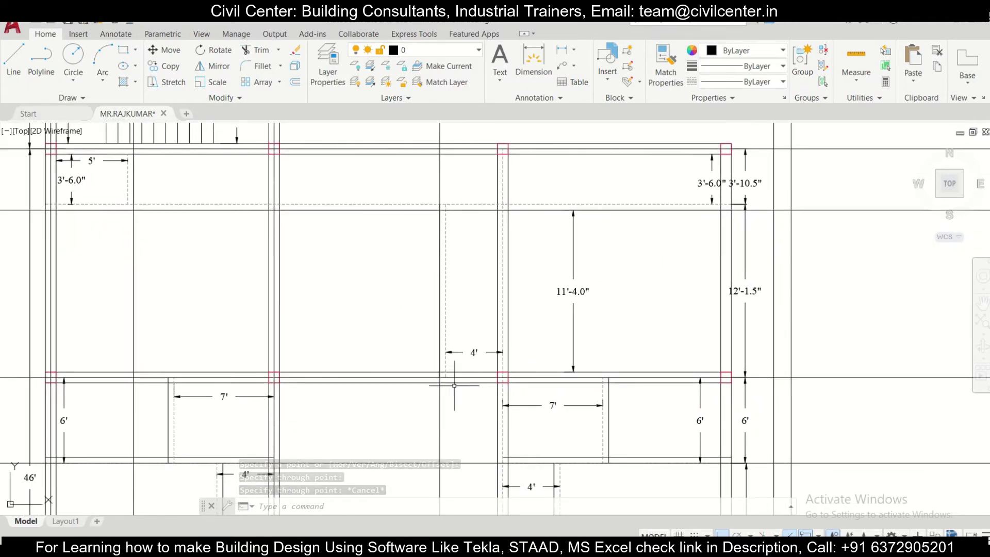
{"action": "middle_click_drag", "start_coordinate": [453, 384], "coordinate": [500, 287]}
{"action": "middle_click_drag", "start_coordinate": [264, 354], "coordinate": [490, 269]}
{"action": "scroll", "coordinate": [435, 252], "scroll_direction": "up", "scroll_amount": 5}
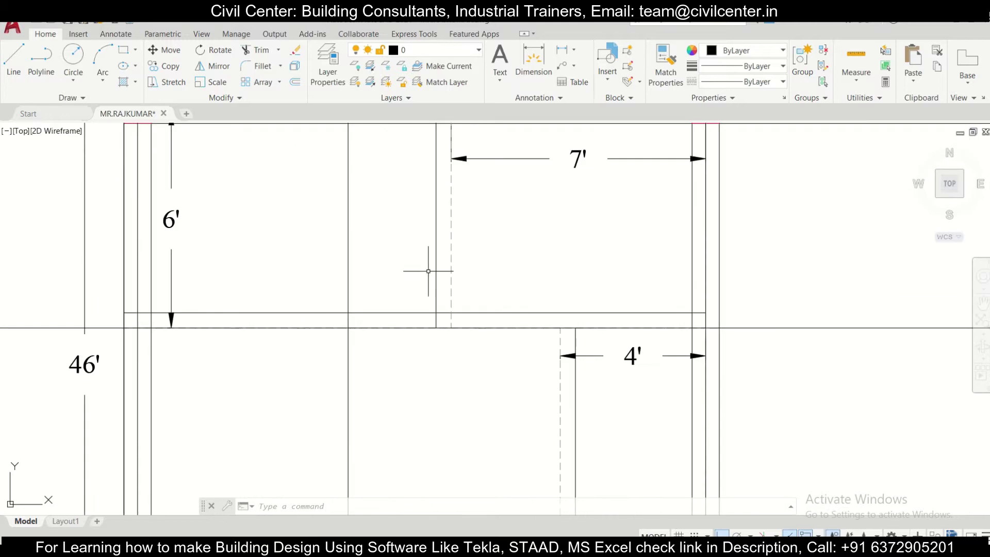
{"action": "key", "text": "Return"}
{"action": "left_click", "coordinate": [435, 313]}
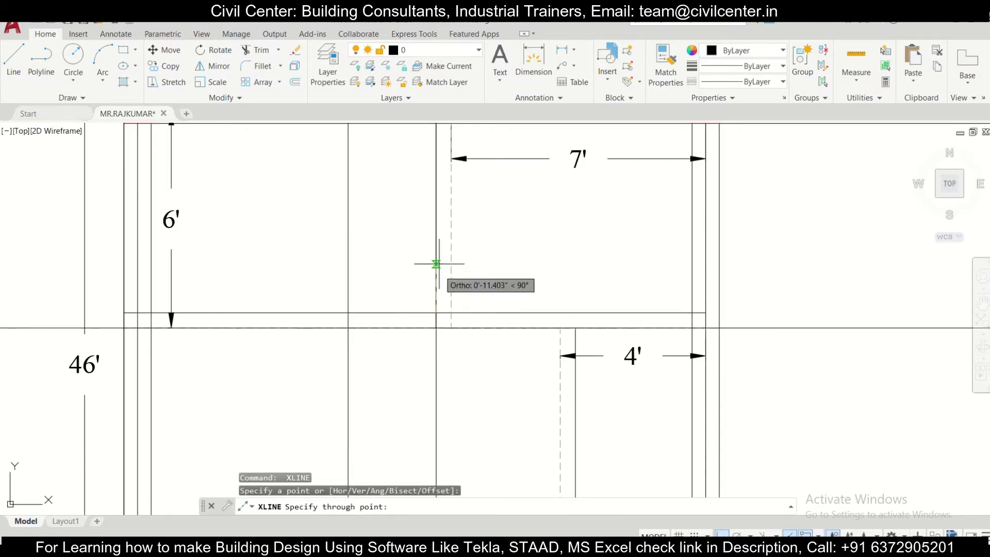
{"action": "key", "text": "Escape"}
- Draw a vertical construction line along the solid beam line beside the 7' dimension in the right 6' room
{"action": "scroll", "coordinate": [464, 288], "scroll_direction": "down", "scroll_amount": 6}
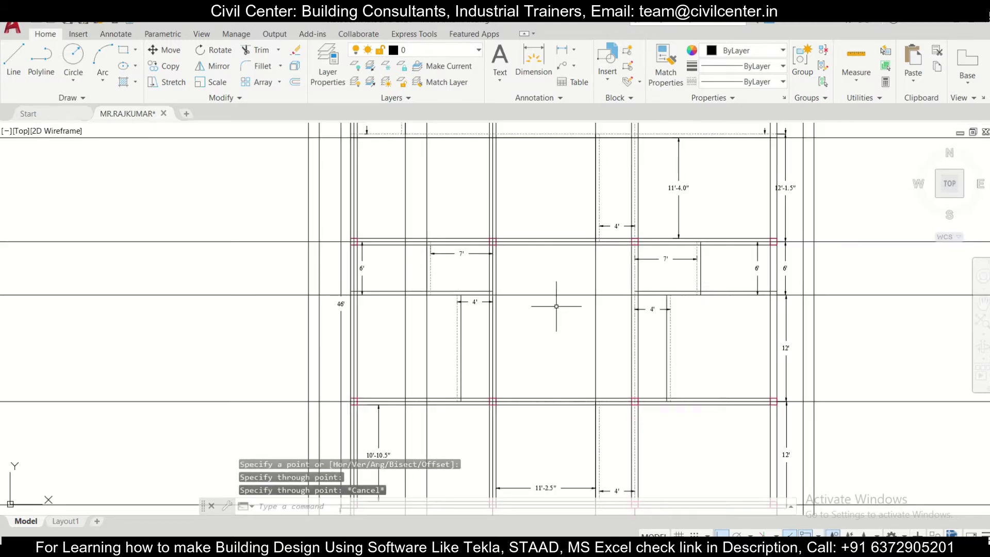
{"action": "scroll", "coordinate": [507, 281], "scroll_direction": "up", "scroll_amount": 5}
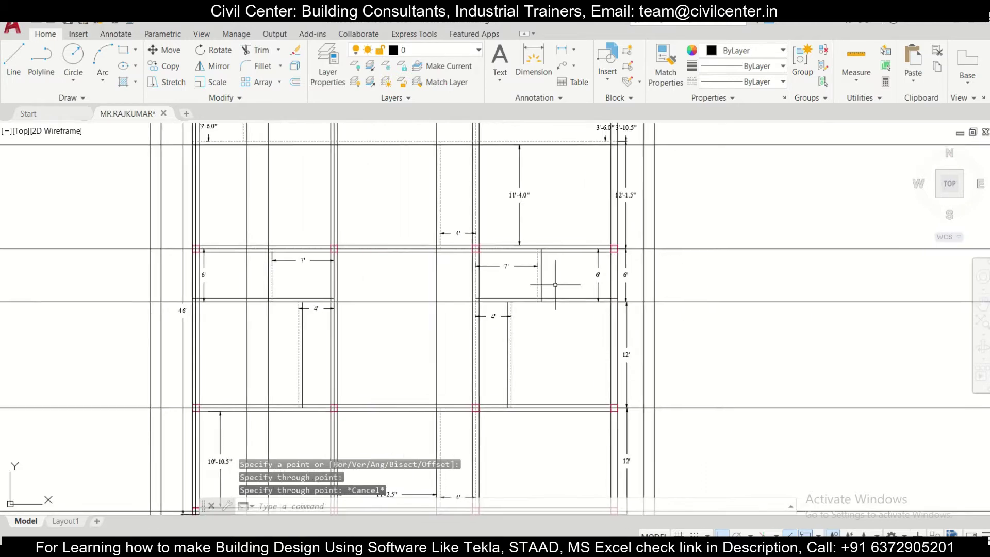
{"action": "scroll", "coordinate": [524, 299], "scroll_direction": "up", "scroll_amount": 4}
{"action": "key", "text": "Return"}
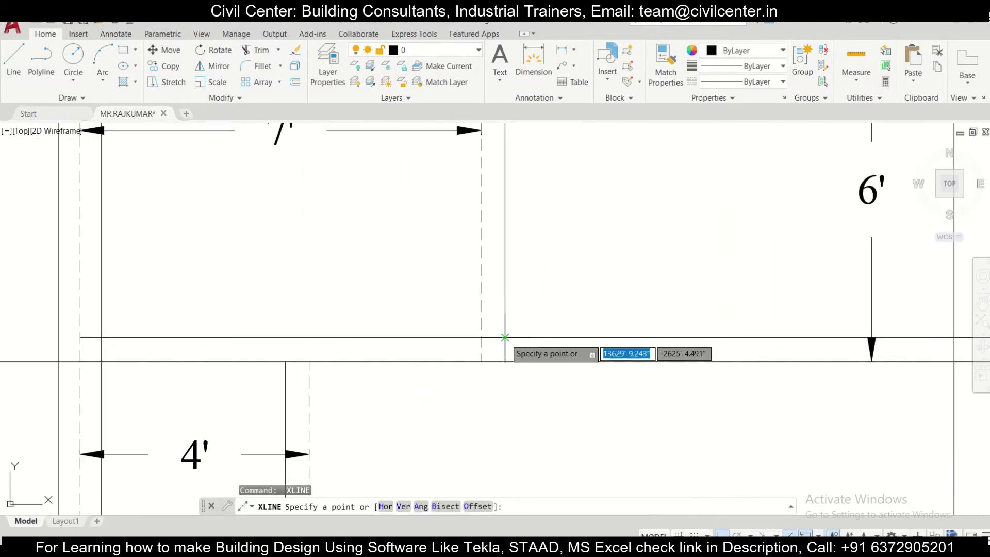
{"action": "left_click", "coordinate": [504, 337]}
{"action": "key", "text": "Escape"}
- Draw a vertical construction line along the solid beam line by the right 4' dimension in the upper 12' bay
{"action": "scroll", "coordinate": [521, 278], "scroll_direction": "down", "scroll_amount": 5}
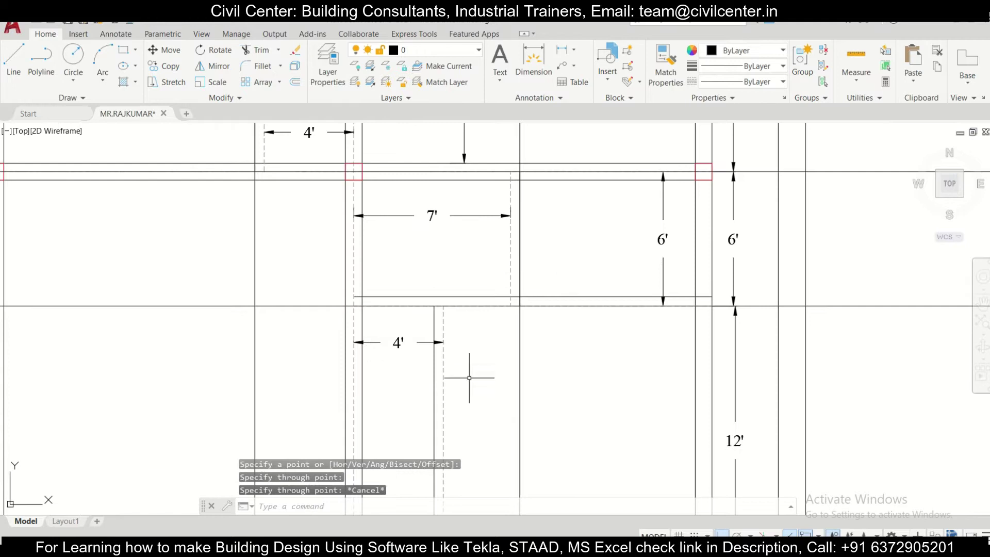
{"action": "scroll", "coordinate": [495, 283], "scroll_direction": "up", "scroll_amount": 2}
{"action": "scroll", "coordinate": [482, 361], "scroll_direction": "up", "scroll_amount": 2}
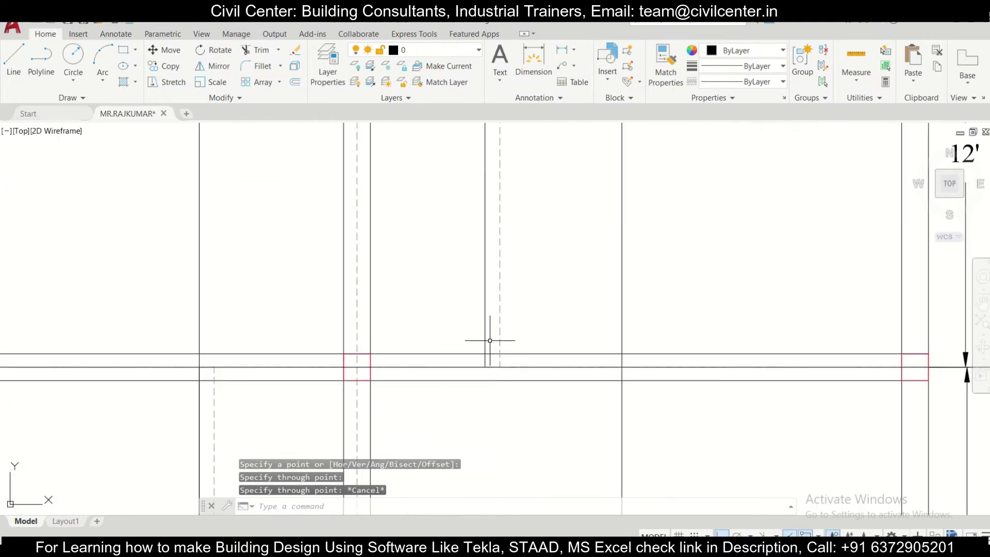
{"action": "key", "text": "Return"}
{"action": "left_click", "coordinate": [485, 353]}
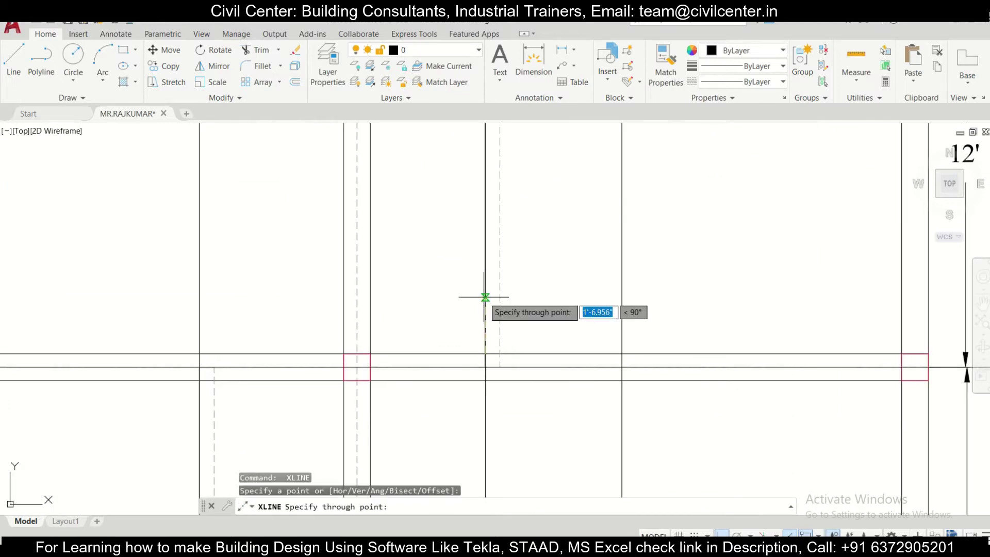
{"action": "key", "text": "Escape"}
- Draw a vertical construction line along the solid beam line by the left 4' dimension in the upper 12' bay
{"action": "scroll", "coordinate": [482, 293], "scroll_direction": "down", "scroll_amount": 5}
{"action": "scroll", "coordinate": [459, 336], "scroll_direction": "up", "scroll_amount": 2}
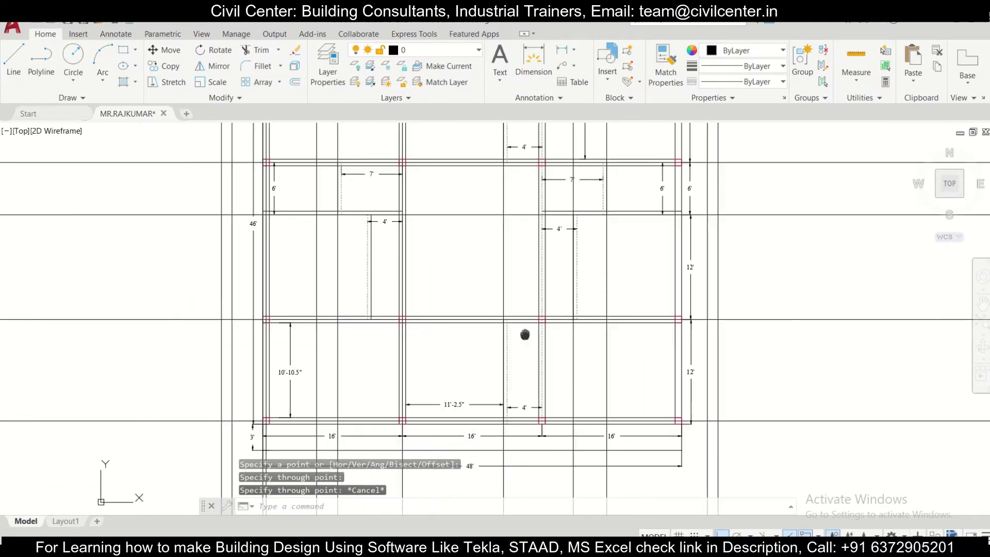
{"action": "scroll", "coordinate": [356, 310], "scroll_direction": "up", "scroll_amount": 5}
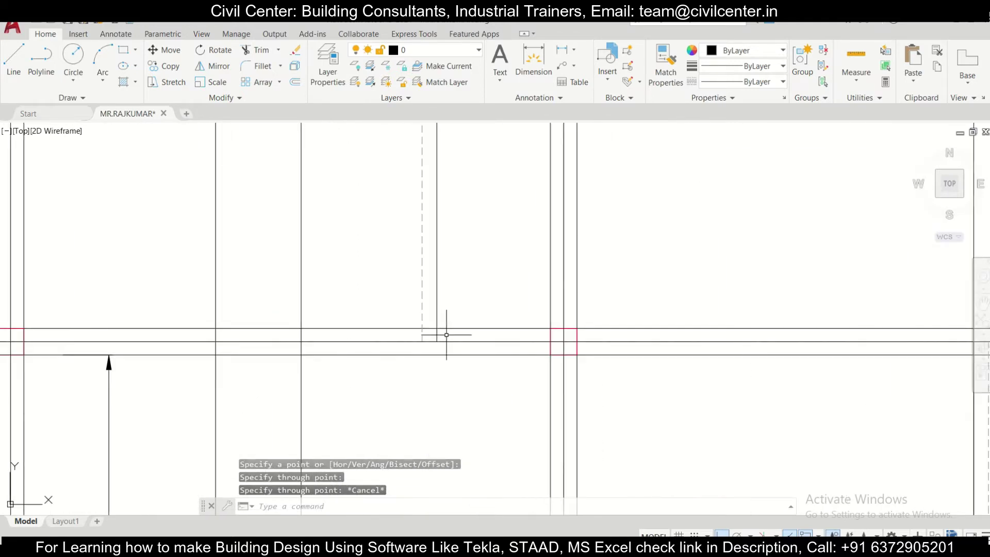
{"action": "key", "text": "Return"}
{"action": "left_click", "coordinate": [439, 339]}
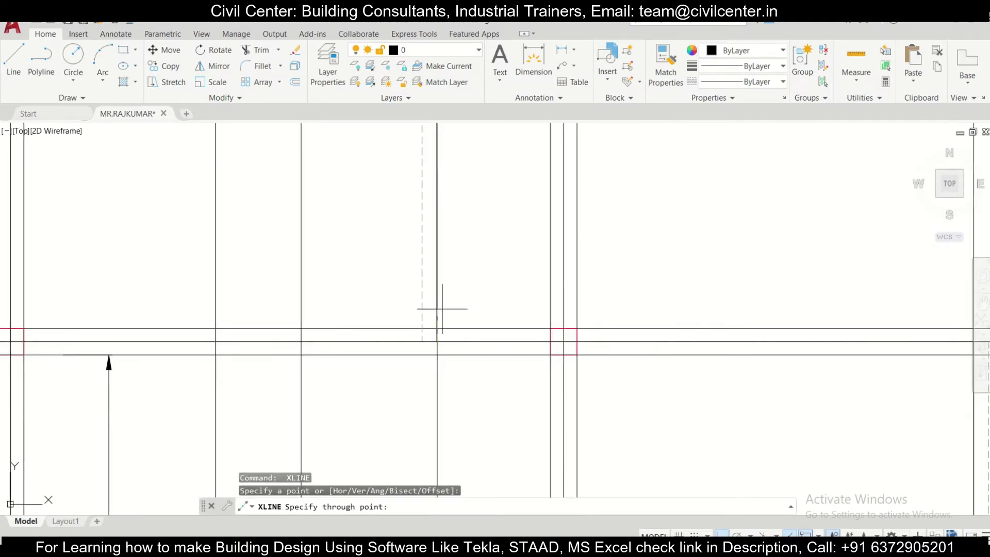
{"action": "left_click", "coordinate": [441, 273]}
{"action": "key", "text": "Escape"}
{"action": "scroll", "coordinate": [471, 289], "scroll_direction": "down", "scroll_amount": 5}
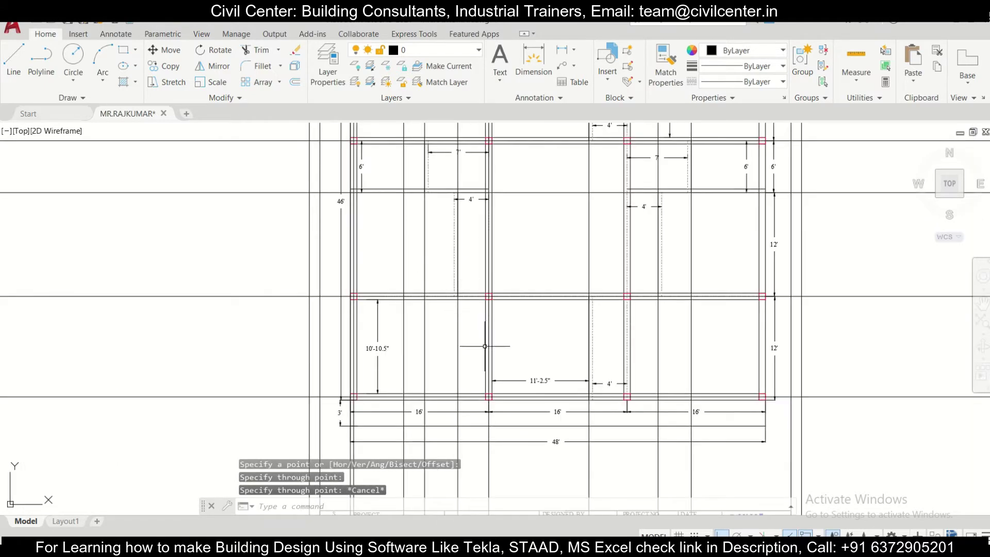
{"action": "scroll", "coordinate": [610, 319], "scroll_direction": "up", "scroll_amount": 4}
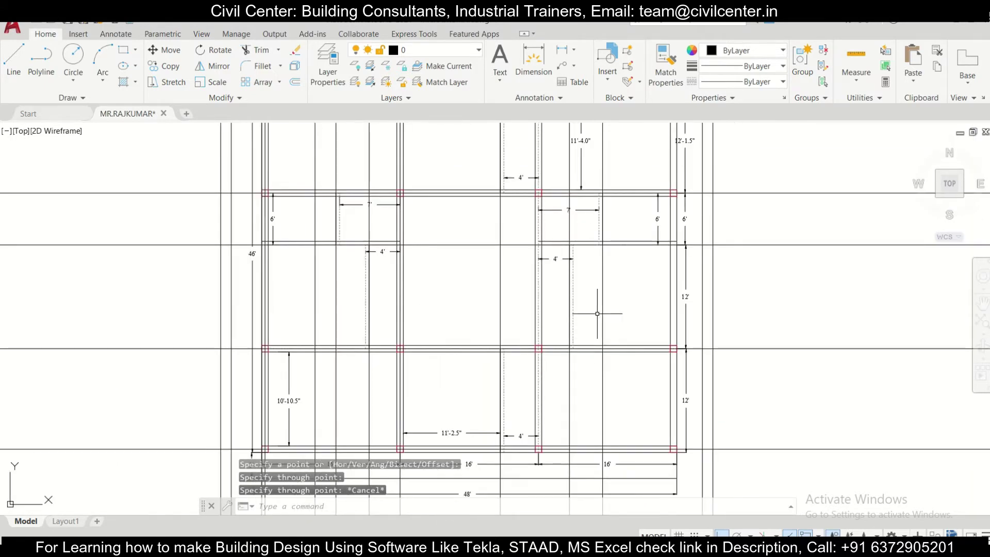
- Examine the entire plan for column middles and solid beam lines that still lack construction lines
{"action": "middle_click_drag", "start_coordinate": [280, 391], "coordinate": [359, 376]}
{"action": "middle_click_drag", "start_coordinate": [295, 402], "coordinate": [299, 377]}
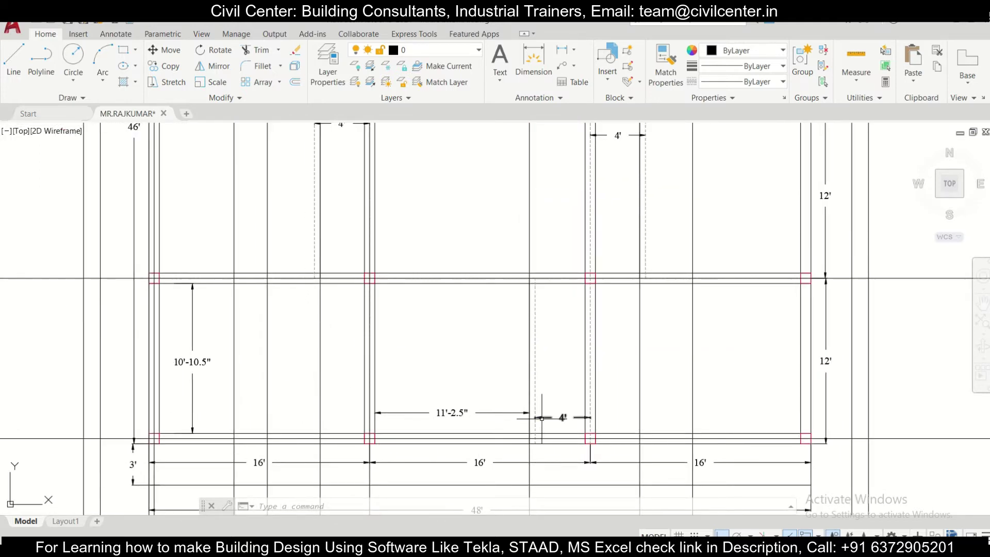
{"action": "scroll", "coordinate": [398, 408], "scroll_direction": "down", "scroll_amount": 2}
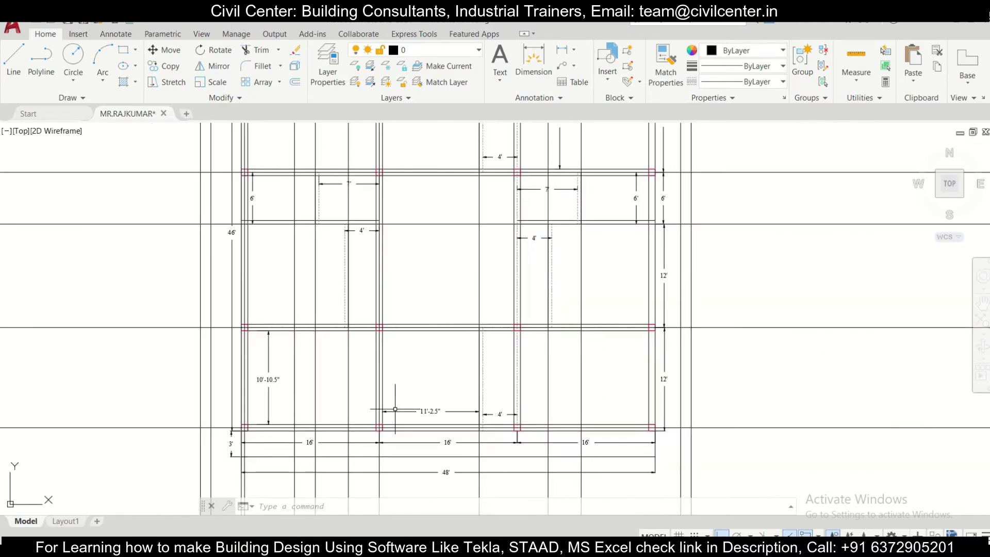
{"action": "middle_click_drag", "start_coordinate": [633, 382], "coordinate": [591, 429]}
{"action": "scroll", "coordinate": [592, 430], "scroll_direction": "down", "scroll_amount": 1}
{"action": "scroll", "coordinate": [558, 302], "scroll_direction": "up", "scroll_amount": 2}
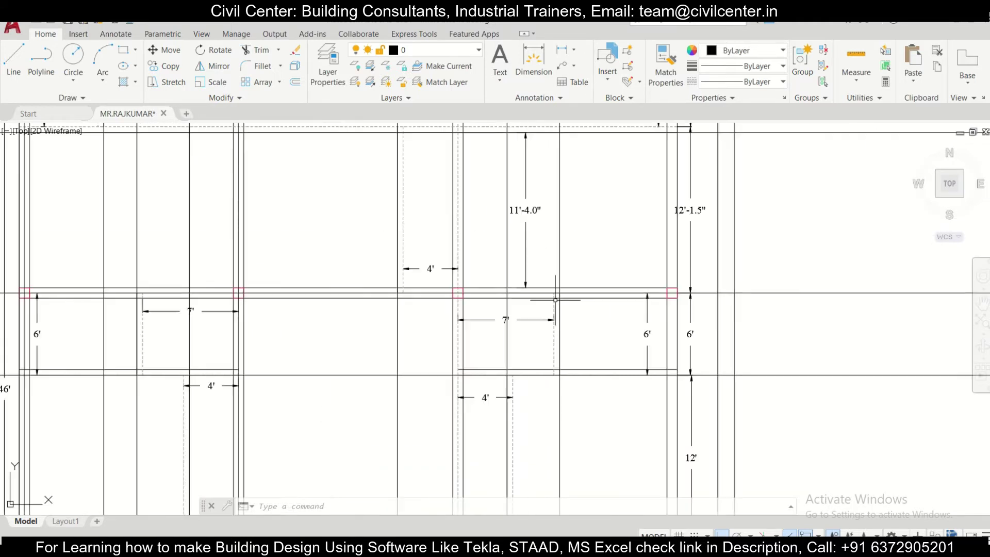
{"action": "scroll", "coordinate": [562, 282], "scroll_direction": "down", "scroll_amount": 2}
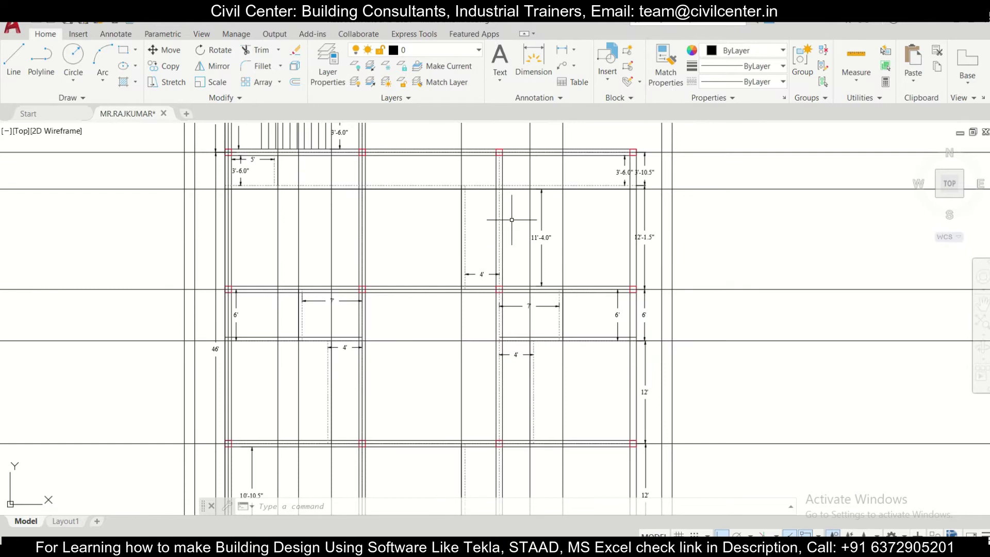
{"action": "scroll", "coordinate": [509, 220], "scroll_direction": "up", "scroll_amount": 2}
{"action": "scroll", "coordinate": [482, 230], "scroll_direction": "down", "scroll_amount": 2}
{"action": "scroll", "coordinate": [490, 251], "scroll_direction": "up", "scroll_amount": 2}
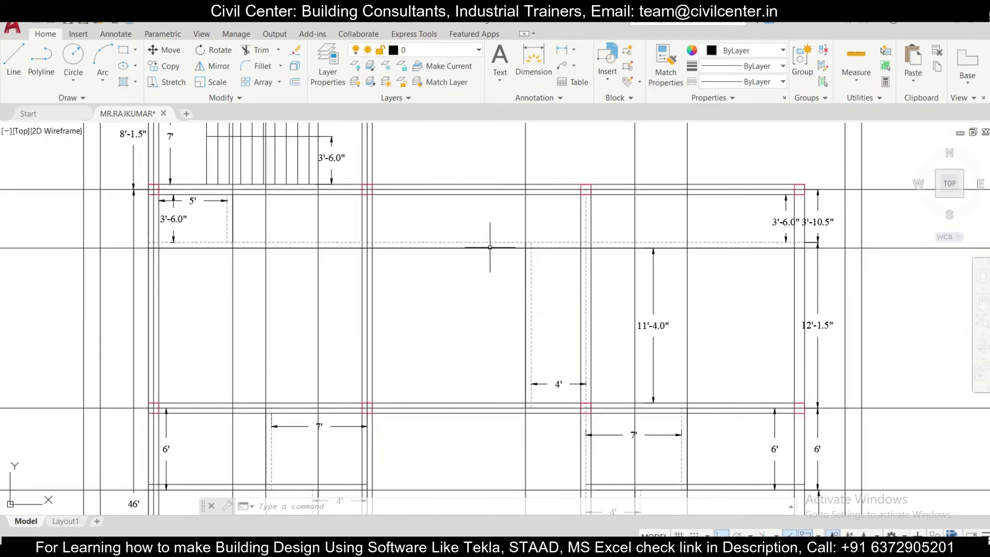
{"action": "middle_click_drag", "start_coordinate": [265, 229], "coordinate": [365, 288]}
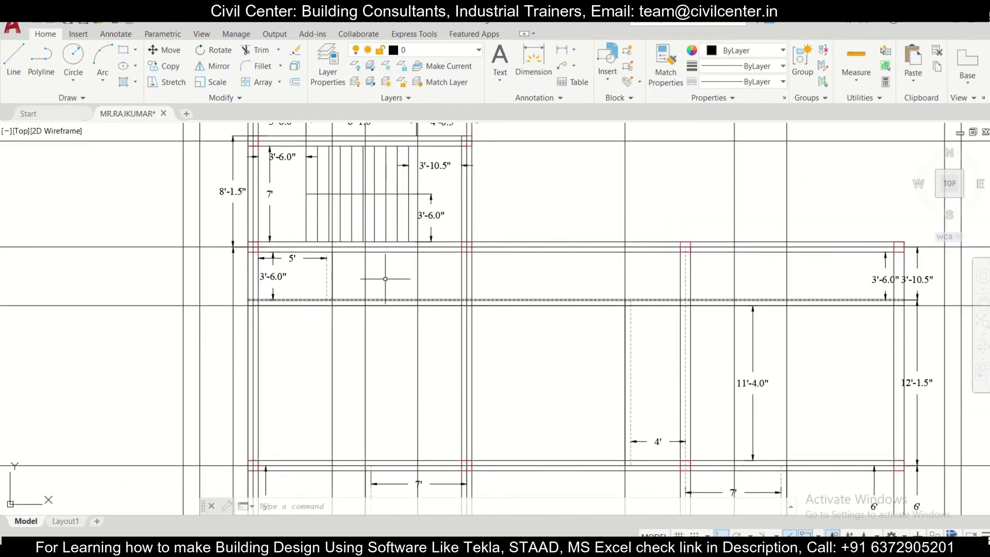
{"action": "scroll", "coordinate": [370, 291], "scroll_direction": "down", "scroll_amount": 2}
{"action": "scroll", "coordinate": [431, 299], "scroll_direction": "down", "scroll_amount": 4}
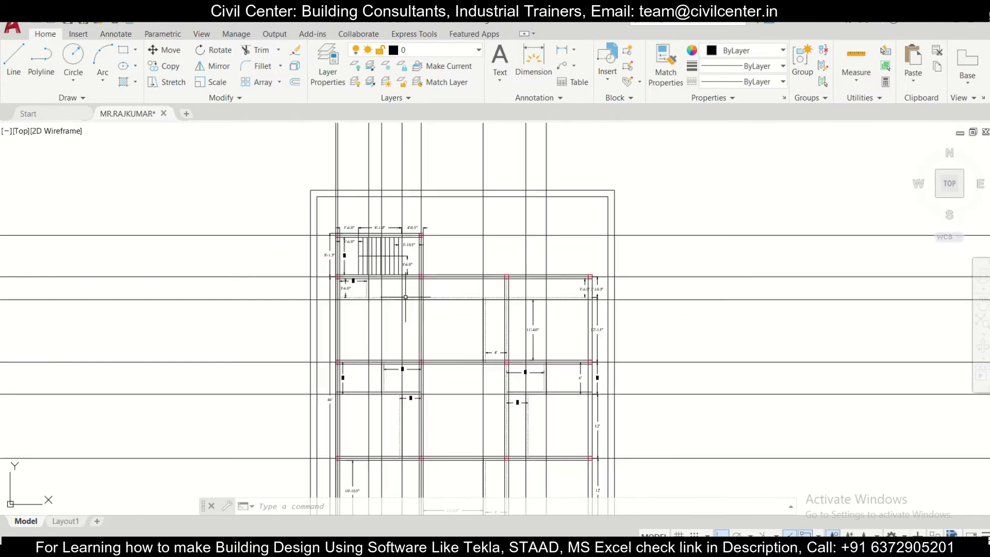
{"action": "scroll", "coordinate": [498, 410], "scroll_direction": "up", "scroll_amount": 4}
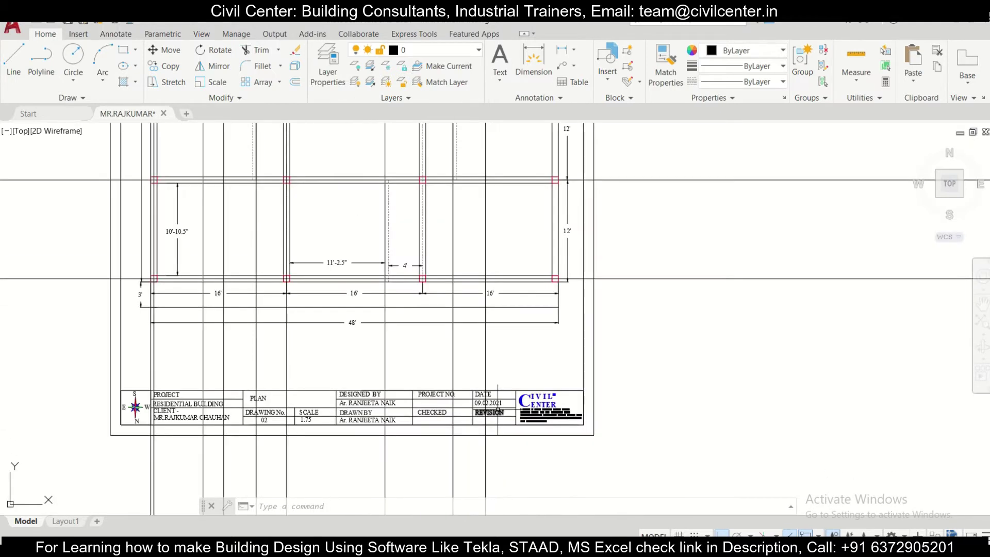
{"action": "scroll", "coordinate": [498, 407], "scroll_direction": "down", "scroll_amount": 1}
{"action": "scroll", "coordinate": [491, 376], "scroll_direction": "up", "scroll_amount": 3}
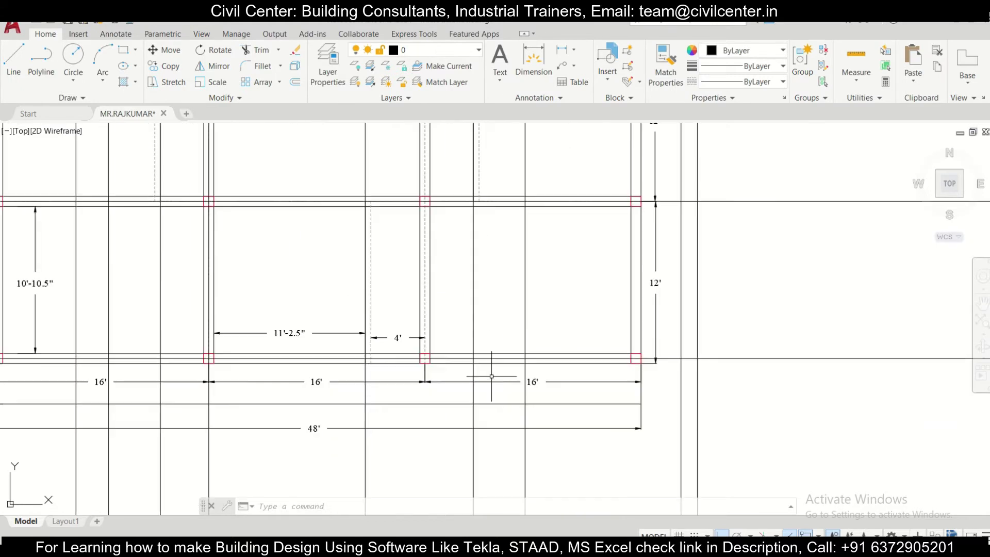
{"action": "scroll", "coordinate": [491, 376], "scroll_direction": "down", "scroll_amount": 3}
{"action": "scroll", "coordinate": [491, 376], "scroll_direction": "up", "scroll_amount": 2}
{"action": "scroll", "coordinate": [492, 376], "scroll_direction": "down", "scroll_amount": 4}
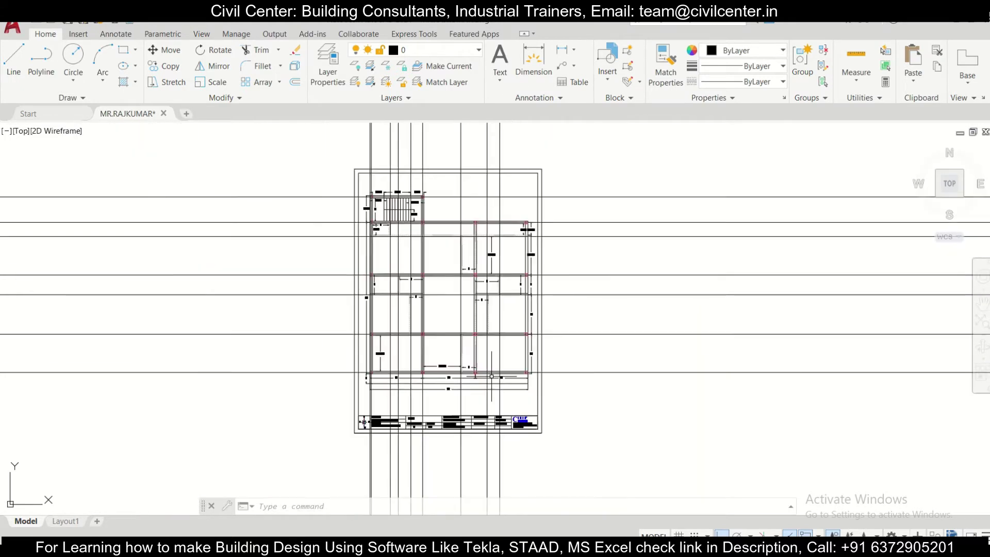
{"action": "scroll", "coordinate": [429, 232], "scroll_direction": "up", "scroll_amount": 2}
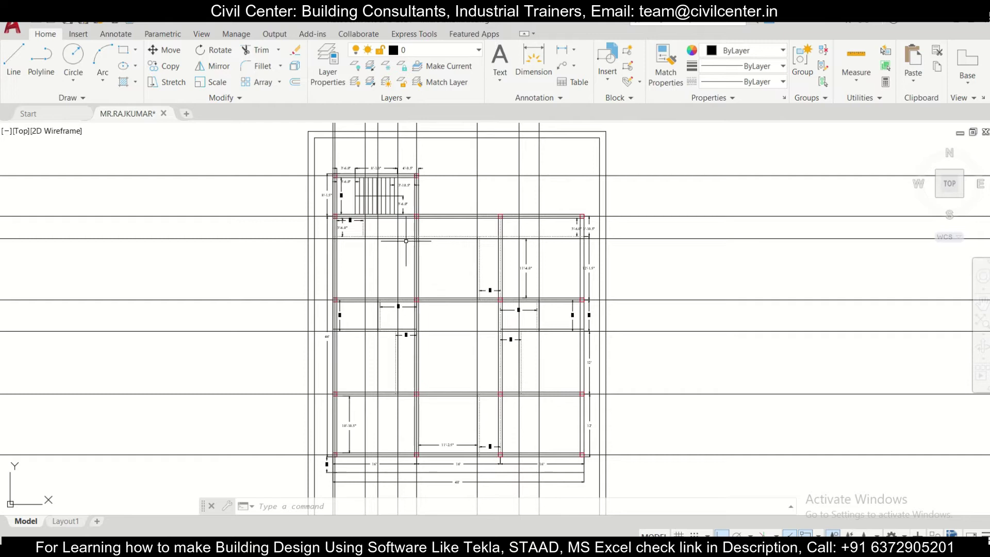
- Draw a rectangle inside the sheet border that encloses the whole plan and its dimensions above the title block
{"action": "left_click", "coordinate": [123, 50]}
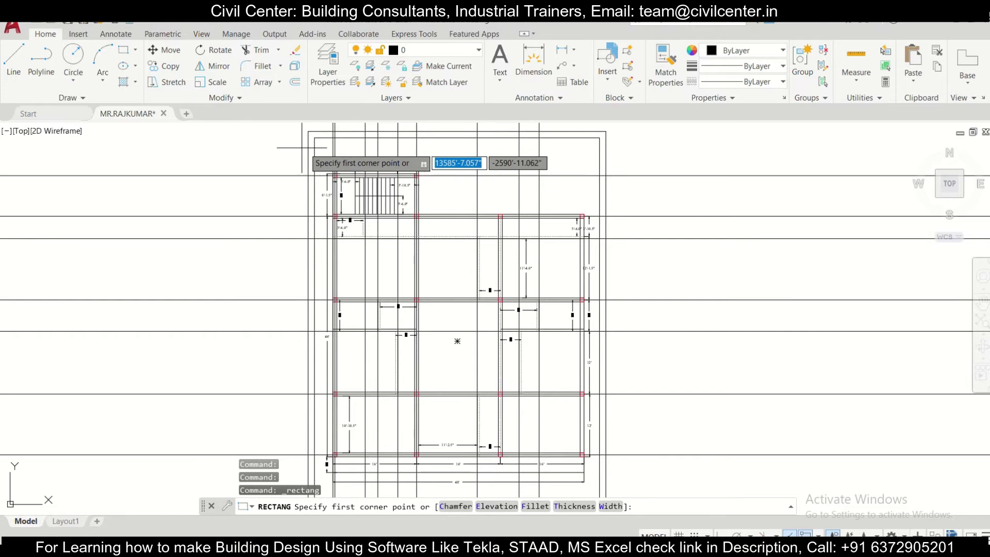
{"action": "scroll", "coordinate": [305, 148], "scroll_direction": "up", "scroll_amount": 5}
{"action": "scroll", "coordinate": [407, 195], "scroll_direction": "down", "scroll_amount": 4}
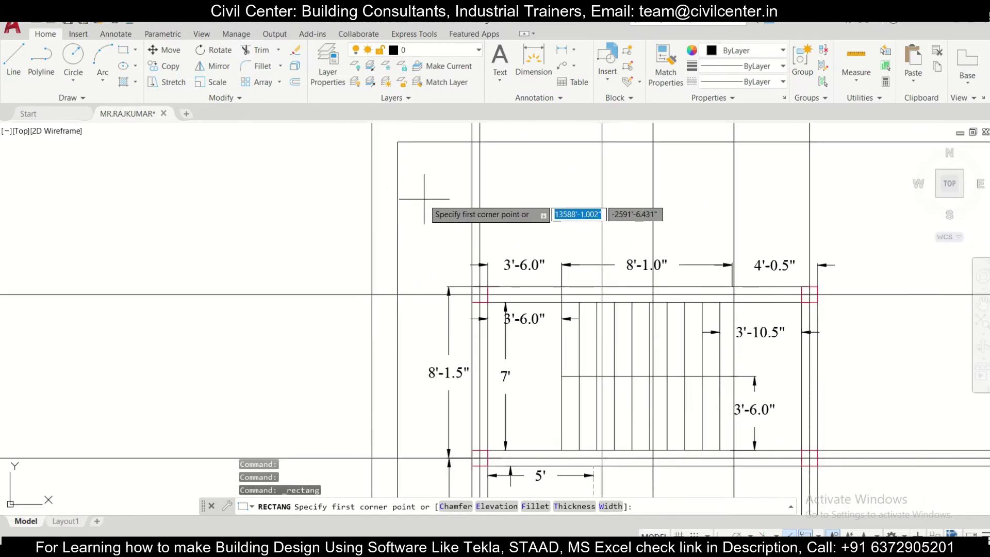
{"action": "left_click", "coordinate": [423, 198]}
{"action": "scroll", "coordinate": [484, 248], "scroll_direction": "down", "scroll_amount": 8}
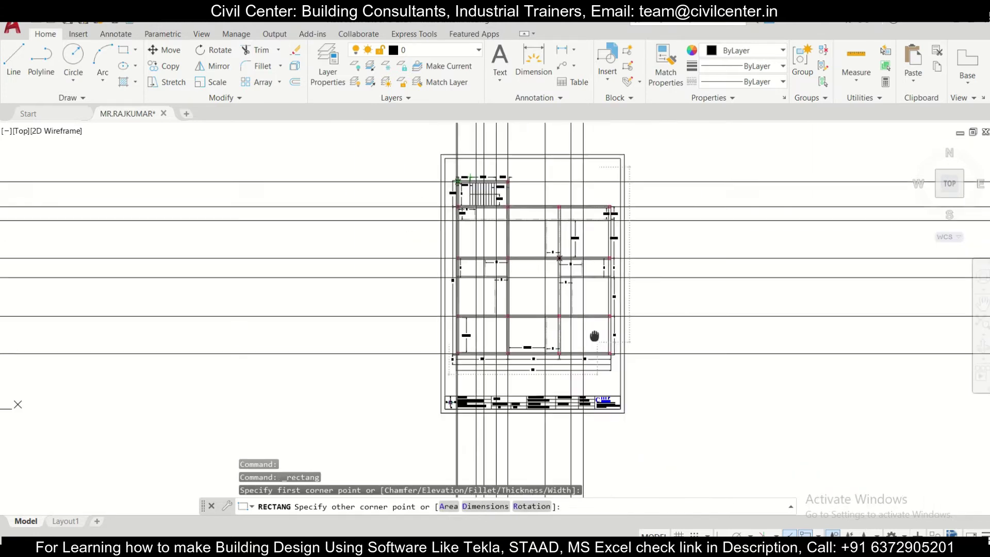
{"action": "scroll", "coordinate": [611, 362], "scroll_direction": "up", "scroll_amount": 8}
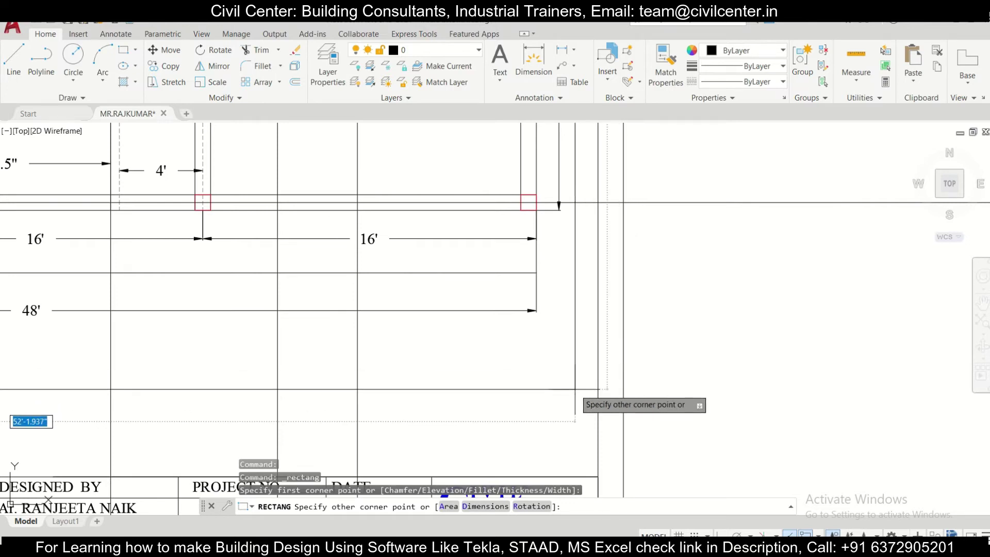
{"action": "key", "text": "Escape"}
{"action": "scroll", "coordinate": [618, 412], "scroll_direction": "down", "scroll_amount": 8}
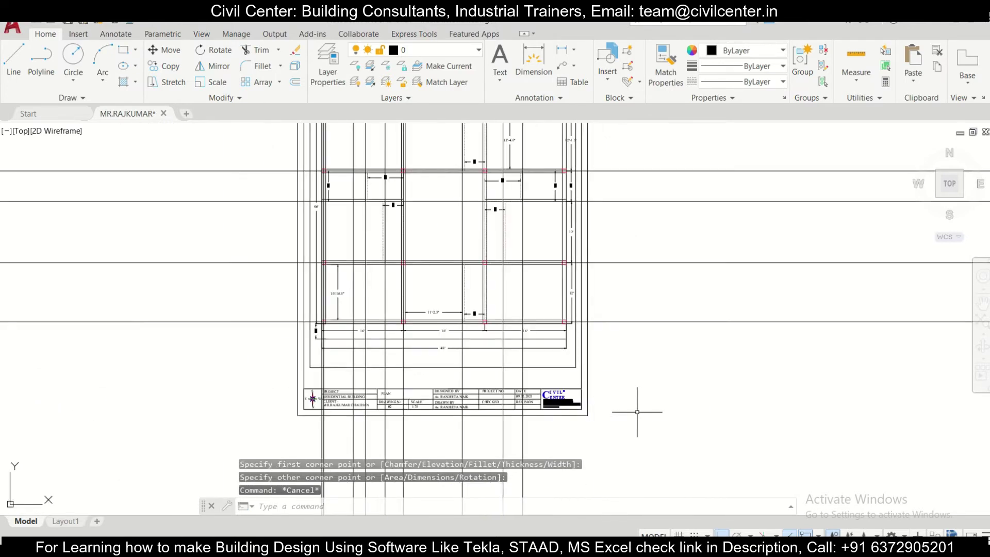
- Trim the vertical construction lines with a fence between the 48' dimension and the rectangle's lower edge
{"action": "left_click", "coordinate": [252, 51]}
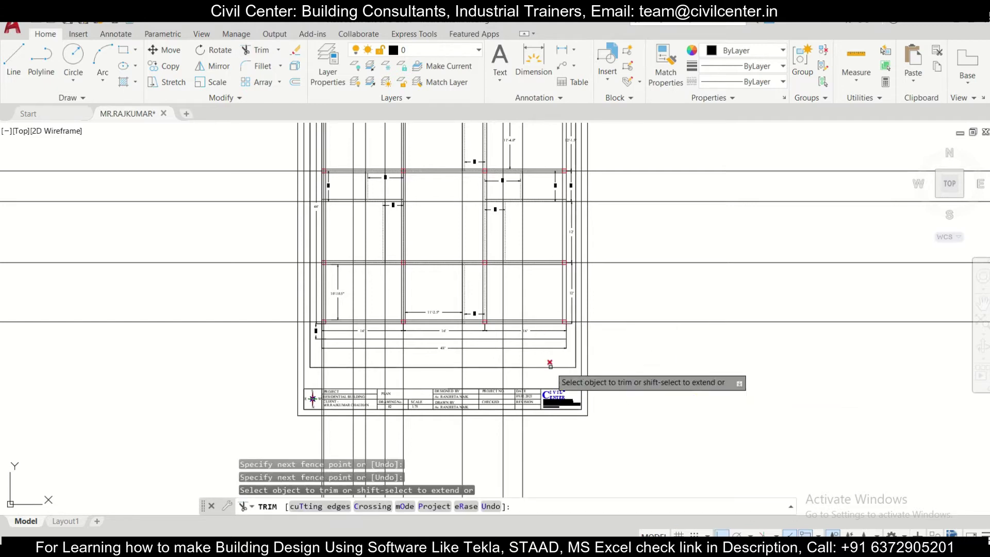
{"action": "left_click", "coordinate": [648, 362]}
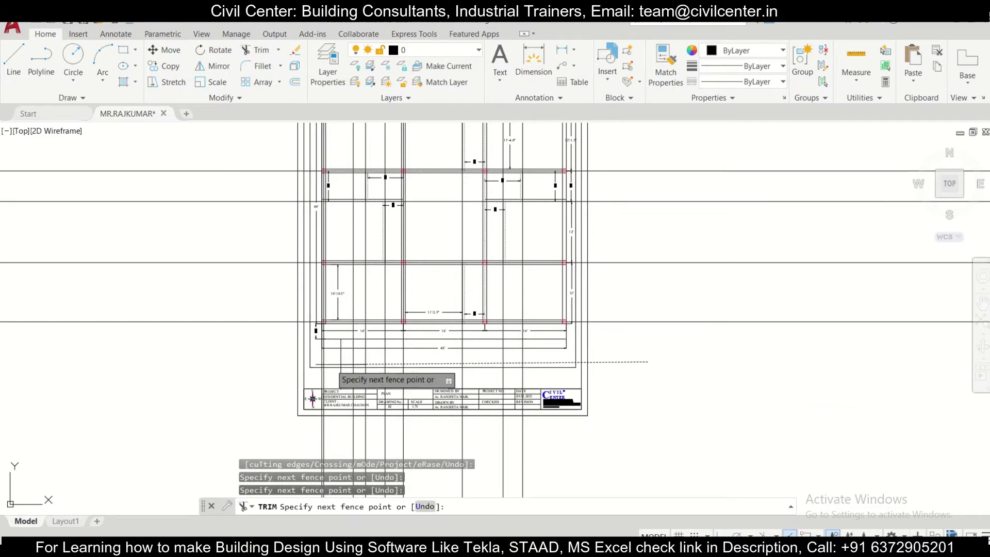
{"action": "key", "text": "Return"}
- Trim the long construction line ends beyond all four sides of the sheet border with fence cuts
{"action": "scroll", "coordinate": [230, 386], "scroll_direction": "down", "scroll_amount": 5}
{"action": "left_click", "coordinate": [230, 386]}
{"action": "key", "text": "Return"}
{"action": "left_click", "coordinate": [209, 226]}
{"action": "key", "text": "Return"}
{"action": "left_click", "coordinate": [467, 436]}
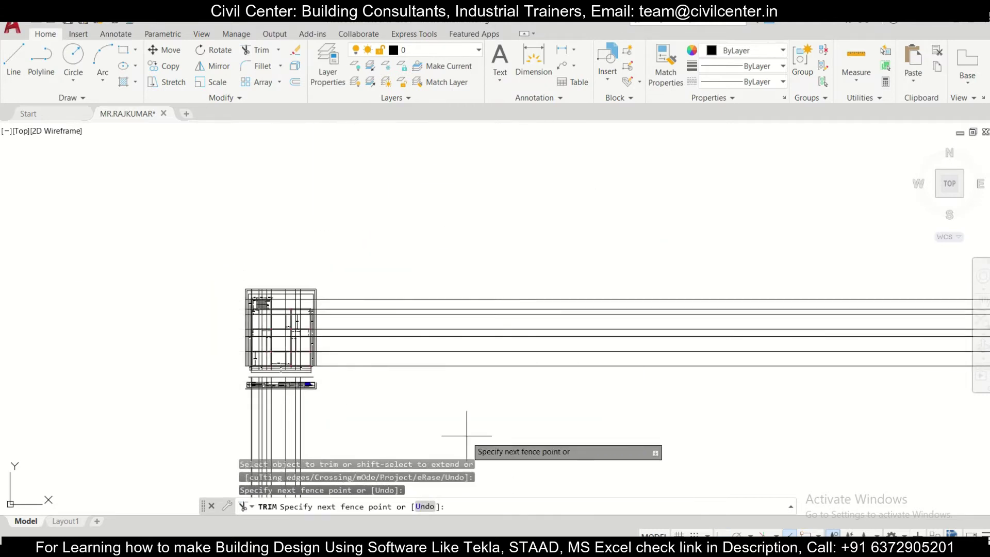
{"action": "key", "text": "Return"}
{"action": "left_click", "coordinate": [362, 396]}
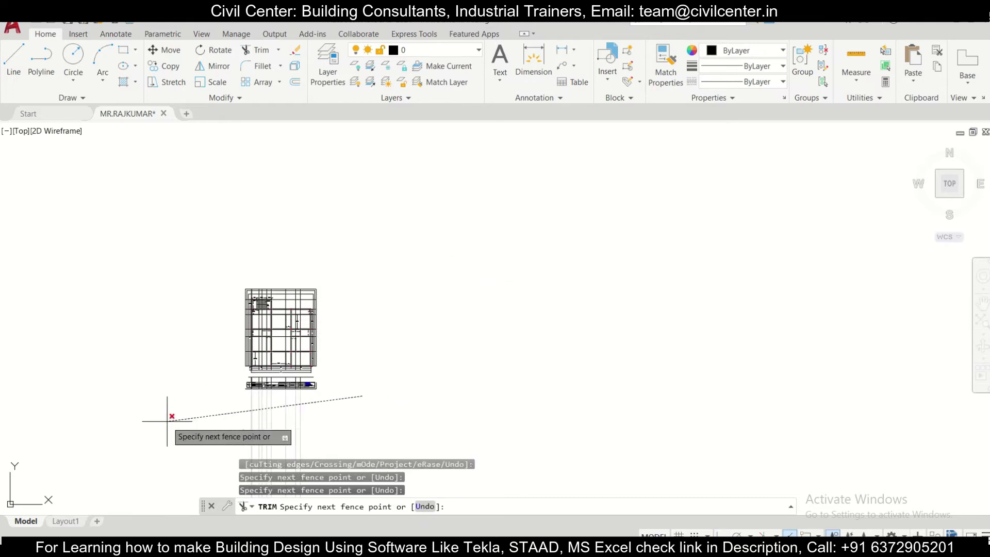
{"action": "key", "text": "Return"}
{"action": "scroll", "coordinate": [220, 402], "scroll_direction": "up", "scroll_amount": 5}
{"action": "middle_click_drag", "start_coordinate": [324, 338], "coordinate": [327, 416]}
{"action": "scroll", "coordinate": [319, 361], "scroll_direction": "up", "scroll_amount": 2}
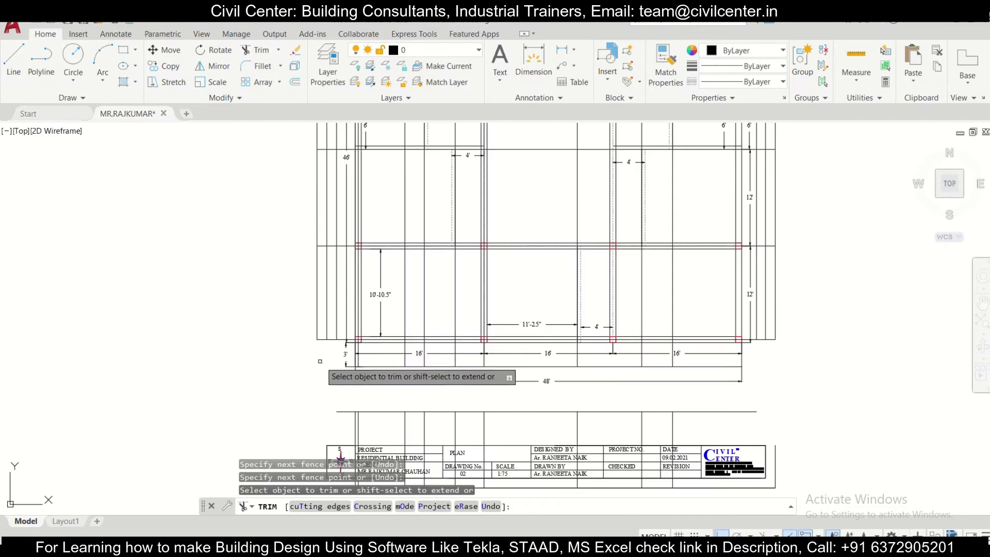
{"action": "scroll", "coordinate": [321, 357], "scroll_direction": "up", "scroll_amount": 2}
{"action": "key", "text": "Escape"}
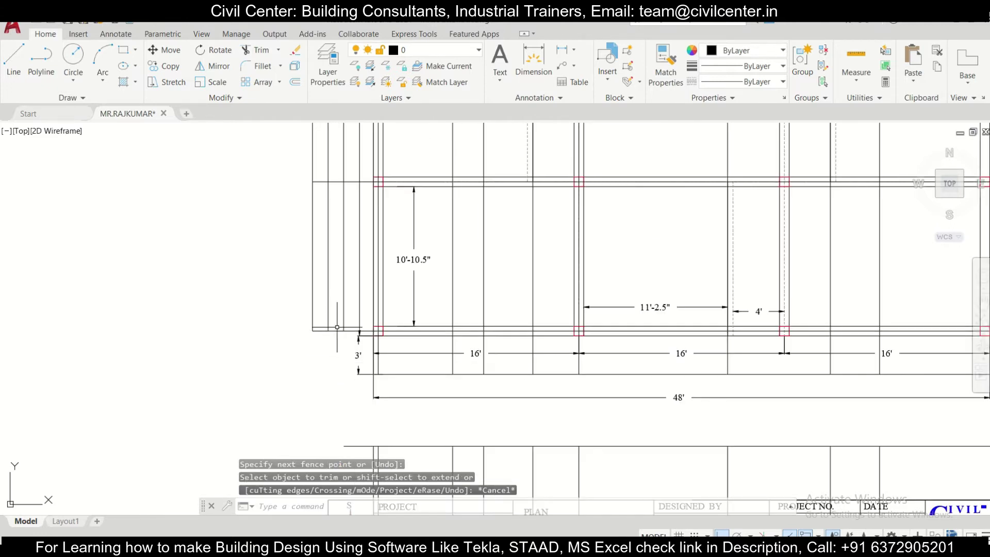
- Change the colour of the rectangle around the plan to red 205,32,39
{"action": "left_click", "coordinate": [361, 313]}
{"action": "scroll", "coordinate": [378, 330], "scroll_direction": "down", "scroll_amount": 3}
{"action": "middle_click_drag", "start_coordinate": [384, 287], "coordinate": [394, 328]}
{"action": "scroll", "coordinate": [405, 232], "scroll_direction": "up", "scroll_amount": 4}
{"action": "scroll", "coordinate": [404, 232], "scroll_direction": "down", "scroll_amount": 1}
{"action": "middle_click_drag", "start_coordinate": [396, 172], "coordinate": [415, 248]}
{"action": "middle_click_drag", "start_coordinate": [382, 194], "coordinate": [377, 323]}
{"action": "scroll", "coordinate": [363, 278], "scroll_direction": "down", "scroll_amount": 4}
{"action": "scroll", "coordinate": [368, 277], "scroll_direction": "up", "scroll_amount": 6}
{"action": "key", "text": "Escape"}
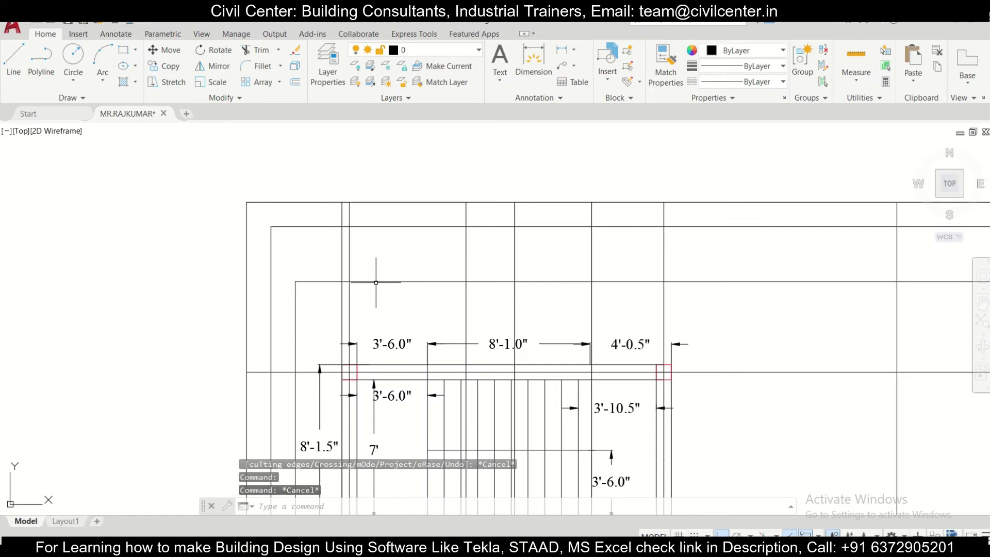
{"action": "left_click", "coordinate": [376, 282]}
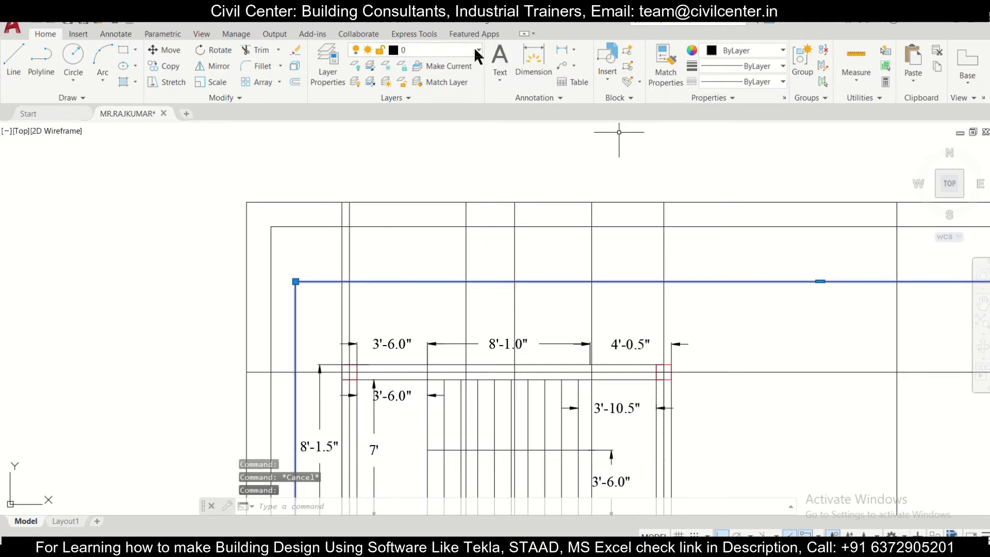
{"action": "left_click", "coordinate": [717, 54]}
{"action": "left_click", "coordinate": [743, 118]}
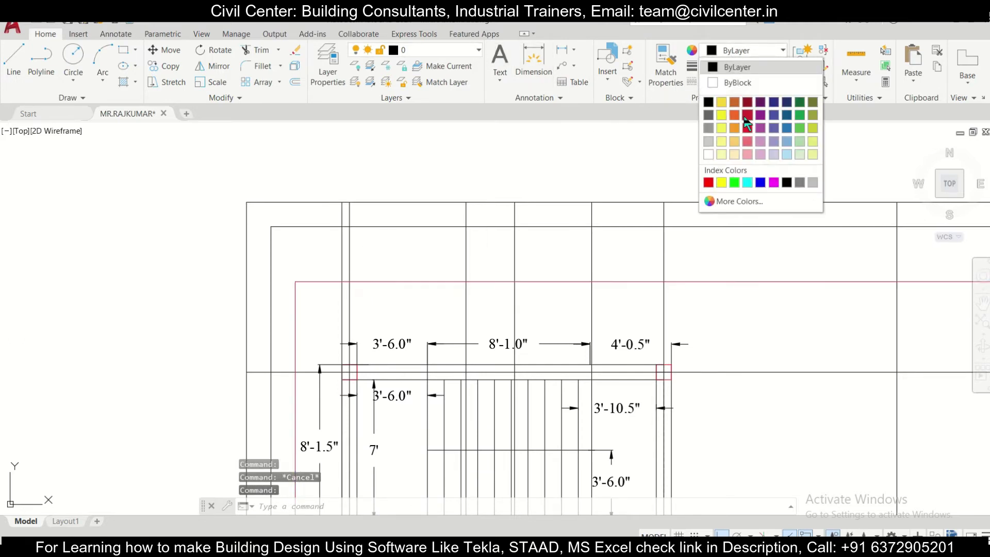
{"action": "key", "text": "Escape"}
- Trim the vertical construction lines above the red rectangle with a fence across the full width of the plan
{"action": "scroll", "coordinate": [548, 251], "scroll_direction": "down", "scroll_amount": 2}
{"action": "scroll", "coordinate": [496, 281], "scroll_direction": "up", "scroll_amount": 2}
{"action": "scroll", "coordinate": [494, 278], "scroll_direction": "down", "scroll_amount": 4}
{"action": "middle_click_drag", "start_coordinate": [787, 282], "coordinate": [668, 258]}
{"action": "type", "text": "tr"}
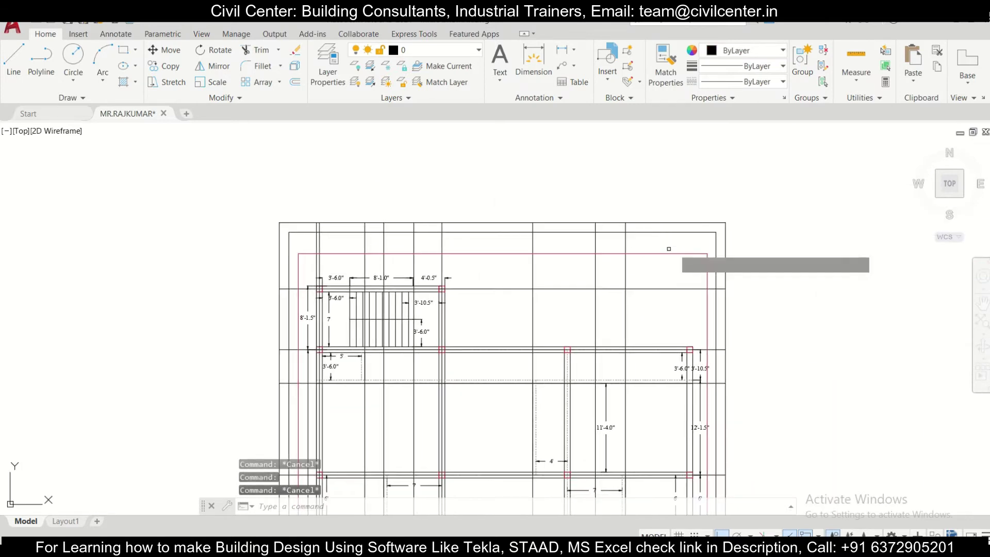
{"action": "key", "text": "Return"}
{"action": "left_click", "coordinate": [747, 246]}
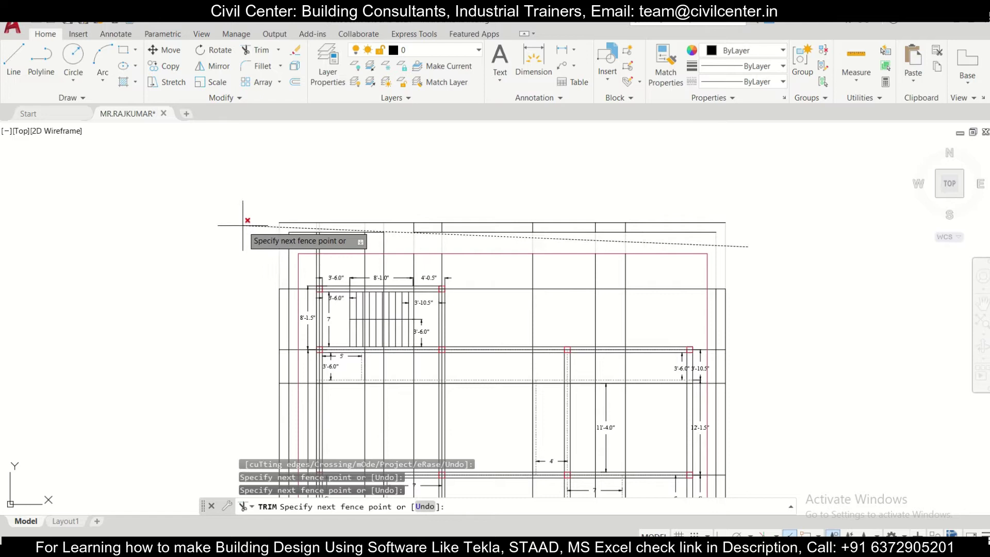
{"action": "key", "text": "Return"}
- Trim the remaining vertical line pieces between the red rectangle and the sheet border above the staircase
{"action": "left_click", "coordinate": [405, 237]}
{"action": "left_click", "coordinate": [286, 238]}
{"action": "left_click", "coordinate": [253, 246]}
{"action": "left_click", "coordinate": [325, 238]}
{"action": "left_click", "coordinate": [395, 238]}
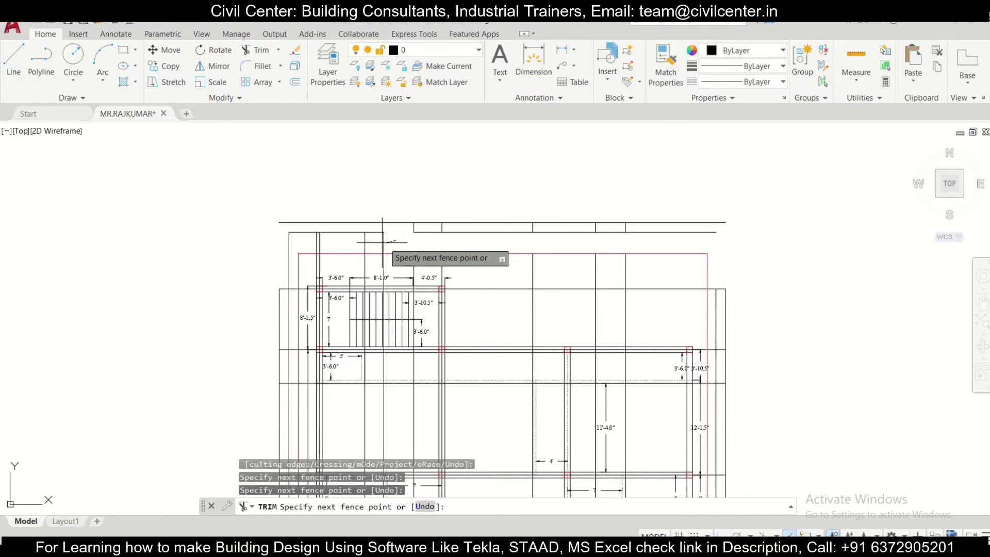
{"action": "key", "text": "Return"}
- Trim the horizontal construction line ends outside the red rectangle along the plan's left side
{"action": "left_click", "coordinate": [283, 263]}
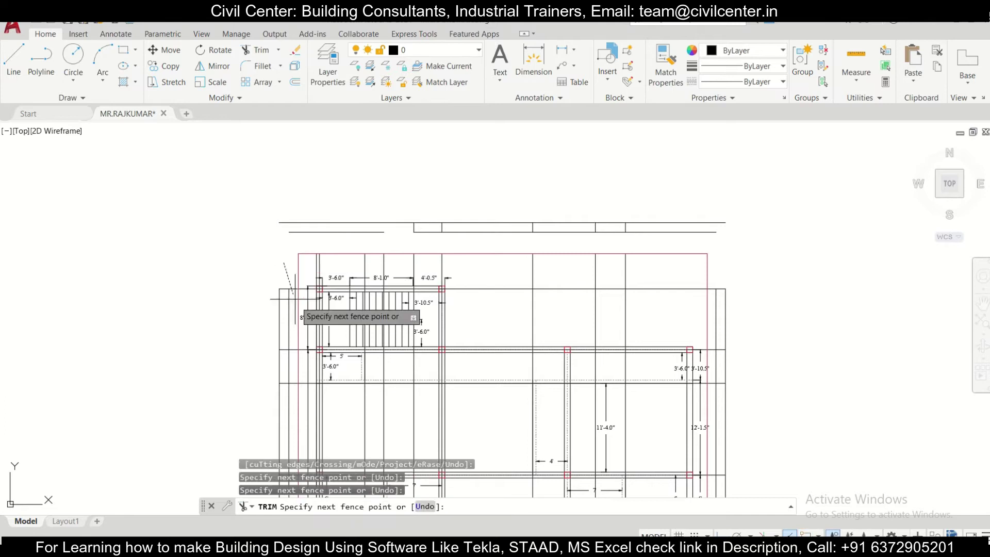
{"action": "scroll", "coordinate": [289, 412], "scroll_direction": "down", "scroll_amount": 4}
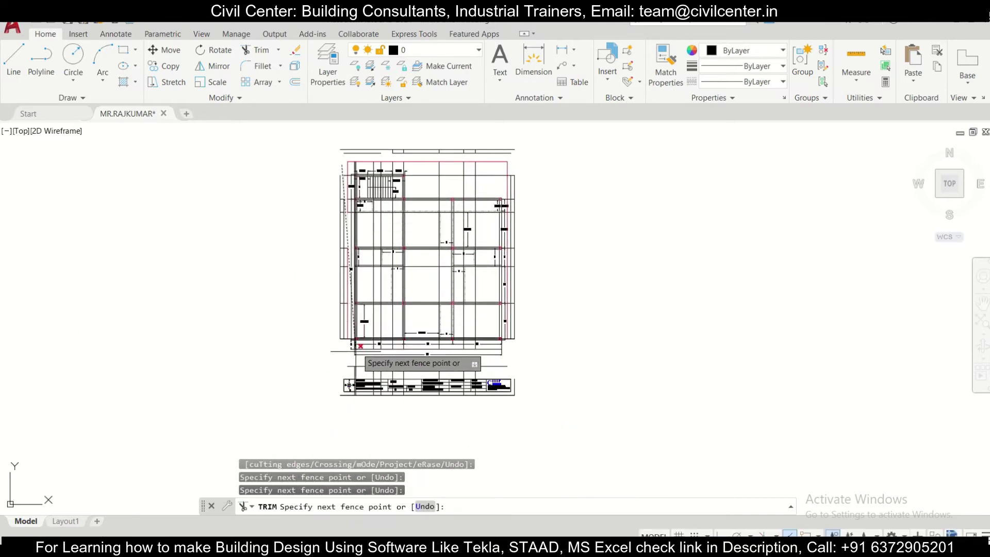
{"action": "scroll", "coordinate": [344, 340], "scroll_direction": "up", "scroll_amount": 5}
{"action": "key", "text": "Return"}
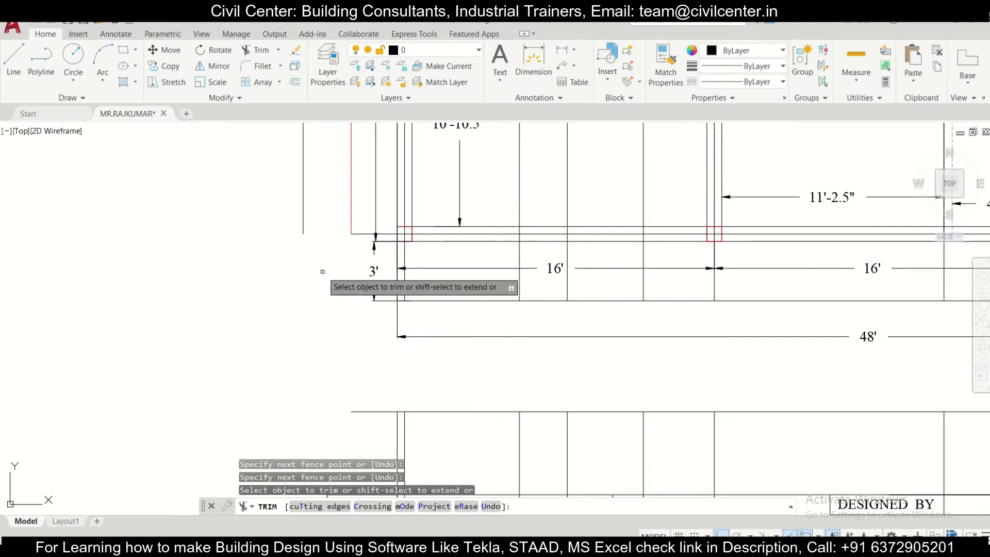
{"action": "scroll", "coordinate": [336, 265], "scroll_direction": "down", "scroll_amount": 4}
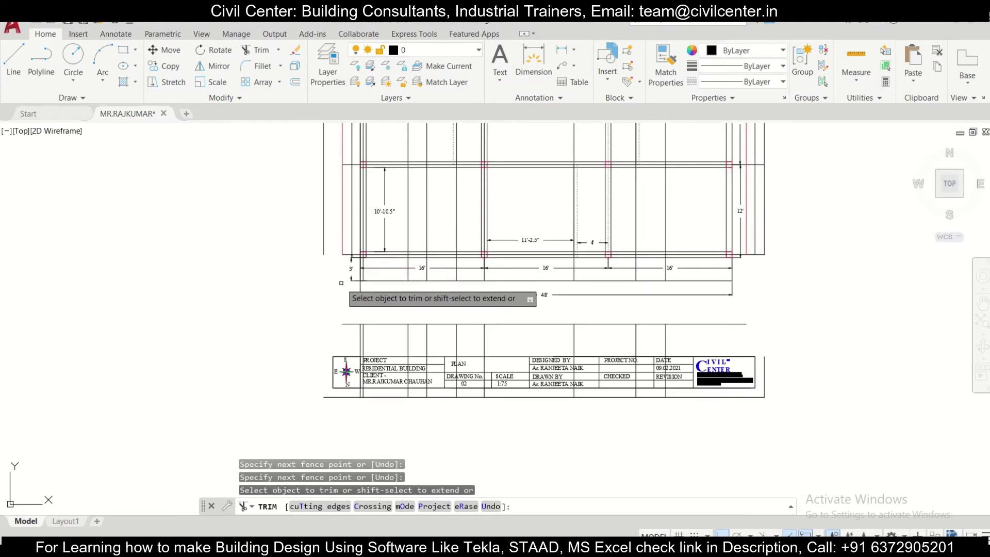
{"action": "scroll", "coordinate": [339, 281], "scroll_direction": "up", "scroll_amount": 2}
{"action": "key", "text": "Escape"}
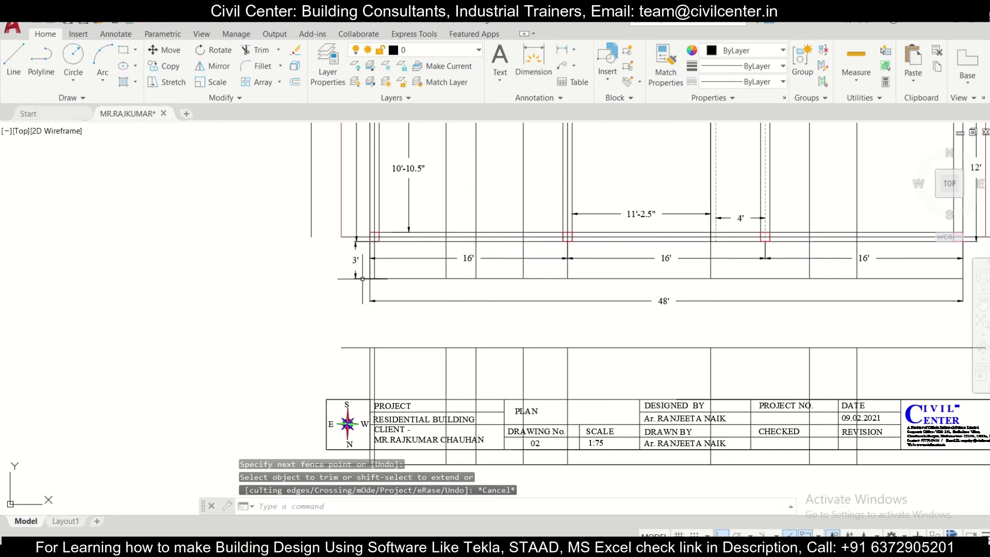
{"action": "left_click", "coordinate": [341, 221]}
{"action": "scroll", "coordinate": [402, 283], "scroll_direction": "up", "scroll_amount": 3}
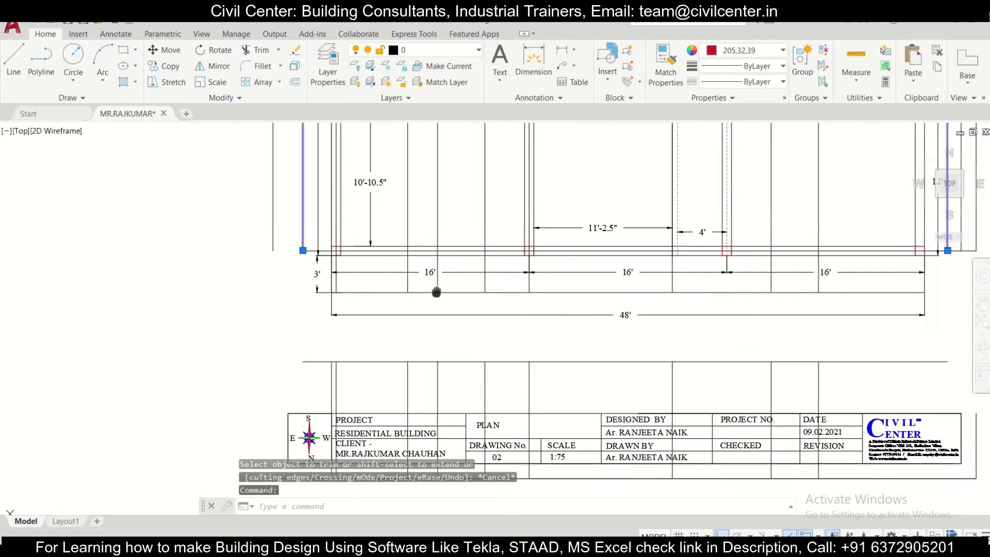
{"action": "scroll", "coordinate": [383, 294], "scroll_direction": "down", "scroll_amount": 3}
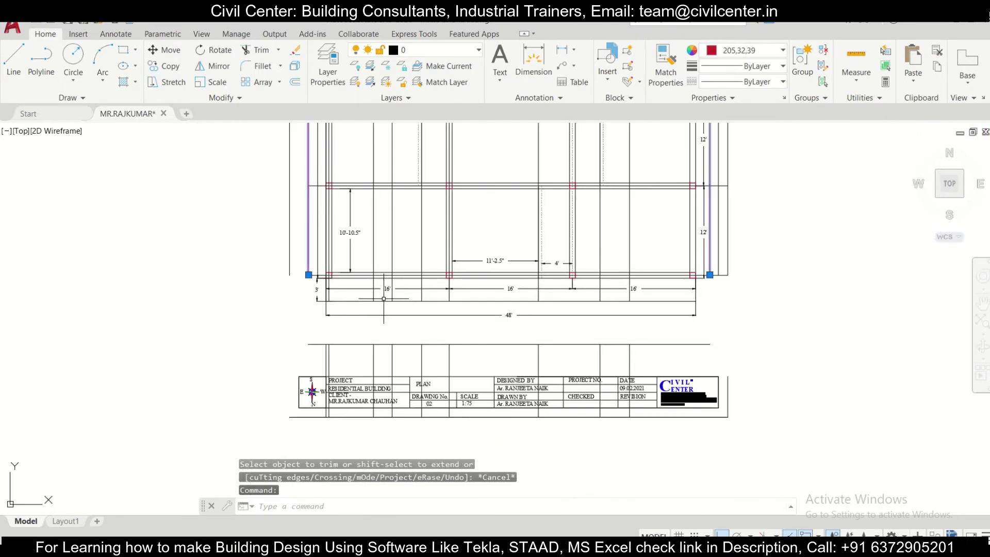
{"action": "scroll", "coordinate": [508, 307], "scroll_direction": "up", "scroll_amount": 2}
{"action": "left_click", "coordinate": [257, 296]}
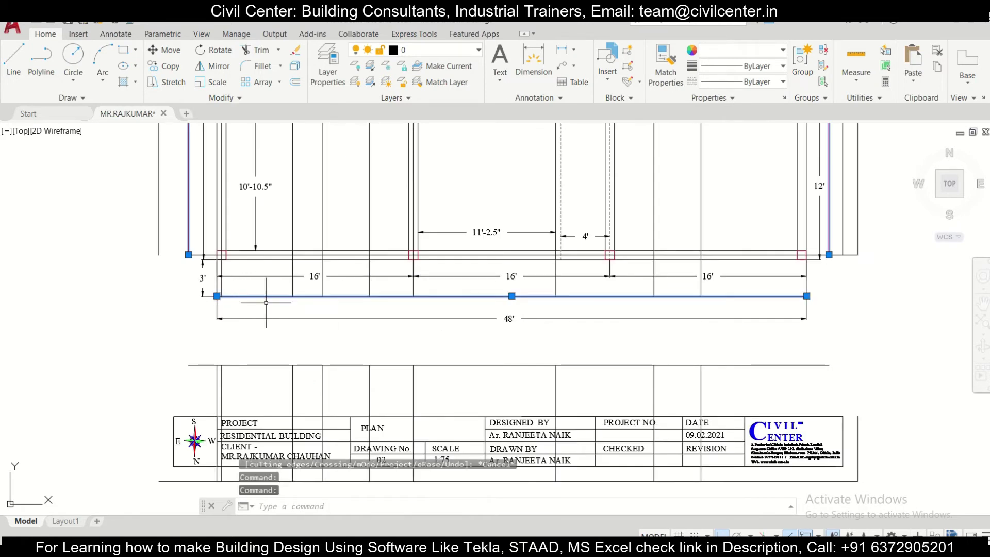
{"action": "key", "text": "Escape"}
{"action": "left_click", "coordinate": [276, 283]}
{"action": "left_click", "coordinate": [256, 258]}
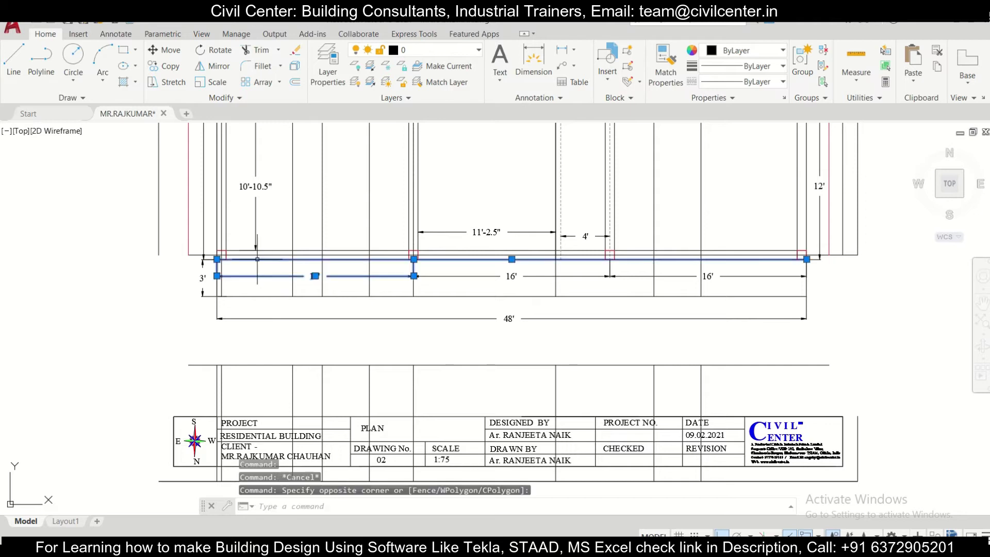
{"action": "key", "text": "Escape"}
- Delete the 3' dimension and the three 16' bay dimensions below the plan
{"action": "left_click", "coordinate": [275, 287]}
{"action": "left_click", "coordinate": [263, 265]}
{"action": "left_click", "coordinate": [207, 278]}
{"action": "left_click", "coordinate": [196, 272]}
{"action": "left_click", "coordinate": [531, 283]}
{"action": "left_click", "coordinate": [508, 267]}
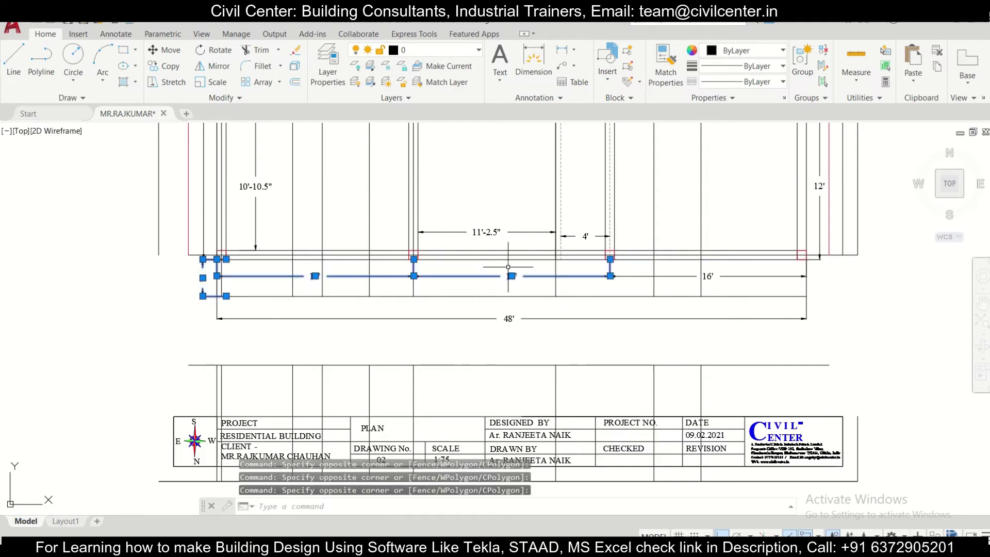
{"action": "left_click", "coordinate": [660, 280]}
{"action": "key", "text": "Delete"}
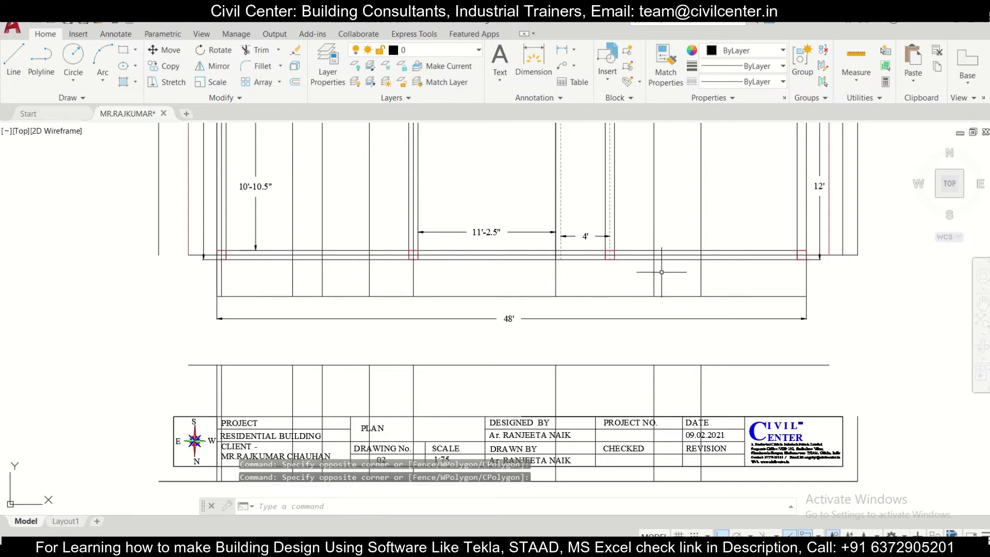
- Delete the overall 48' dimension below the plan
{"action": "scroll", "coordinate": [647, 265], "scroll_direction": "down", "scroll_amount": 3}
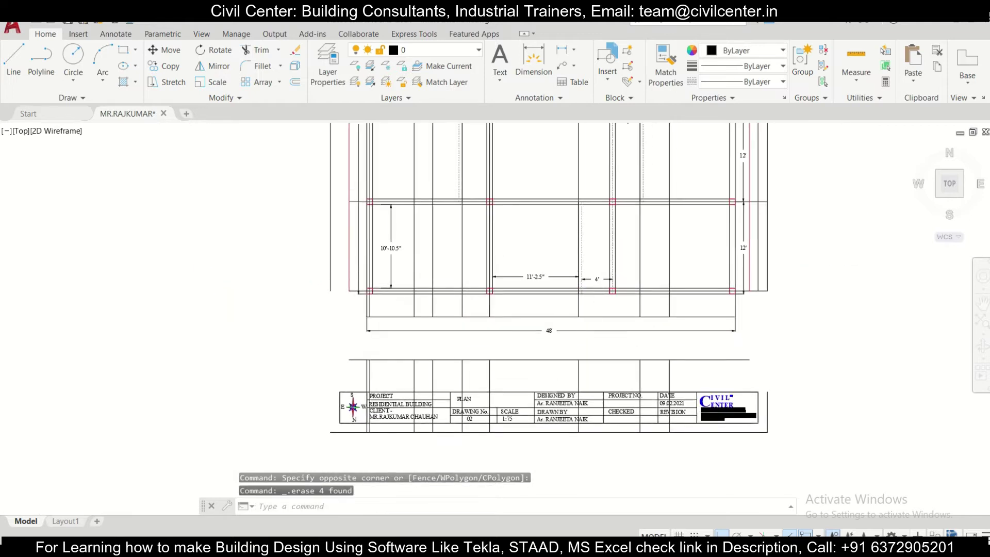
{"action": "scroll", "coordinate": [575, 307], "scroll_direction": "up", "scroll_amount": 2}
{"action": "left_click", "coordinate": [576, 330]}
{"action": "key", "text": "Delete"}
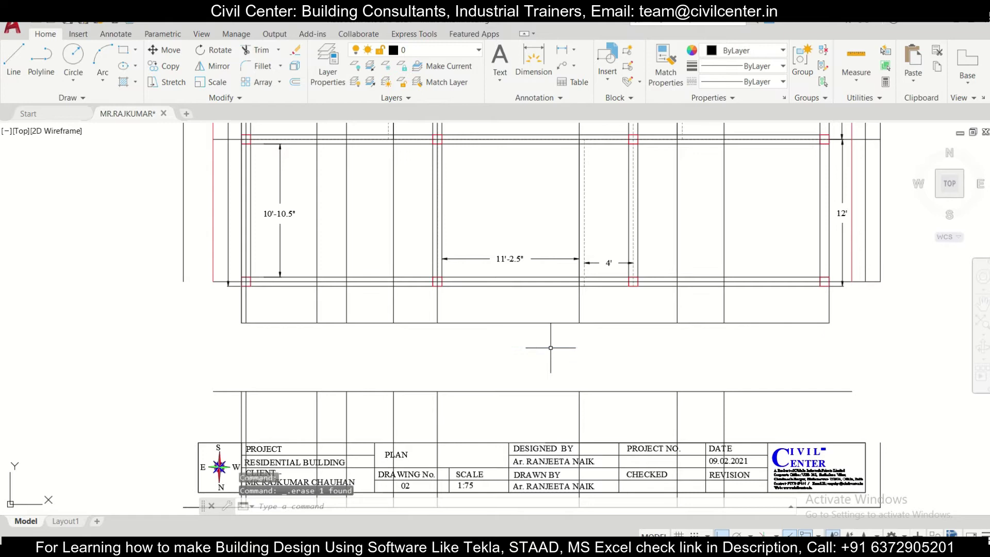
- Delete the title block together with the border and construction line pieces below the plan
{"action": "scroll", "coordinate": [493, 349], "scroll_direction": "down", "scroll_amount": 4}
{"action": "left_click", "coordinate": [335, 355]}
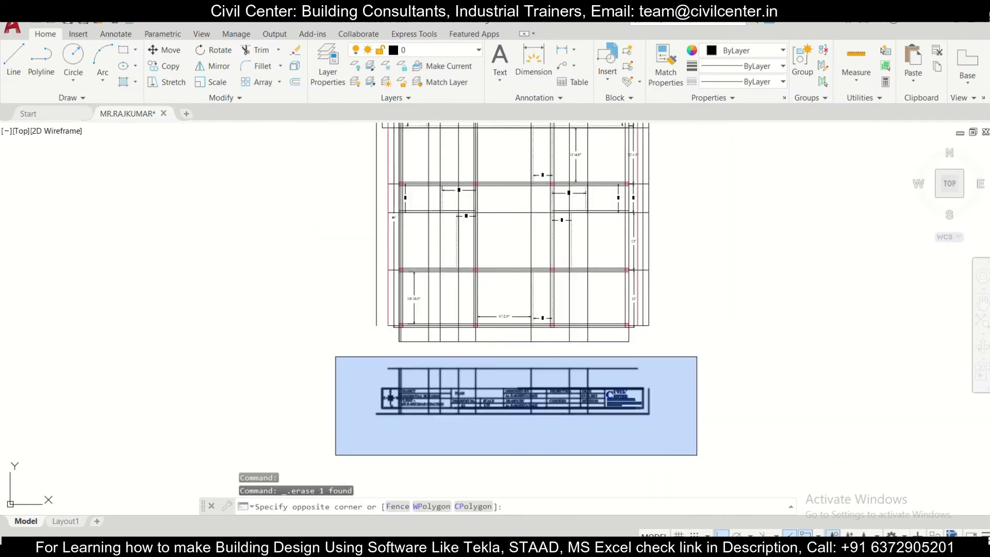
{"action": "left_click", "coordinate": [693, 456]}
{"action": "key", "text": "Delete"}
- Trim the horizontal construction line ends just outside the red rectangle's right side with a fence along its full height
{"action": "scroll", "coordinate": [667, 348], "scroll_direction": "up", "scroll_amount": 3}
{"action": "scroll", "coordinate": [670, 355], "scroll_direction": "up", "scroll_amount": 4}
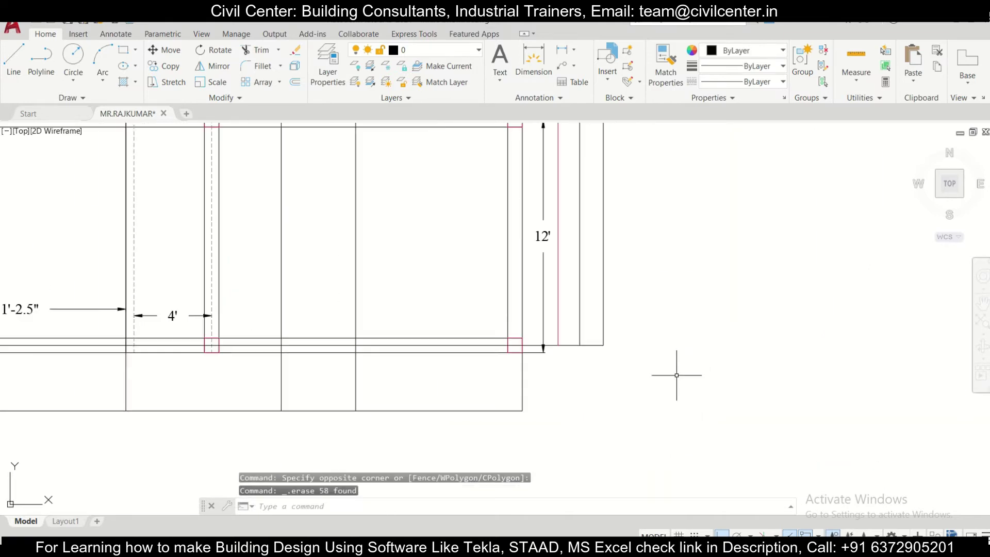
{"action": "left_click", "coordinate": [630, 371]}
{"action": "key", "text": "Escape"}
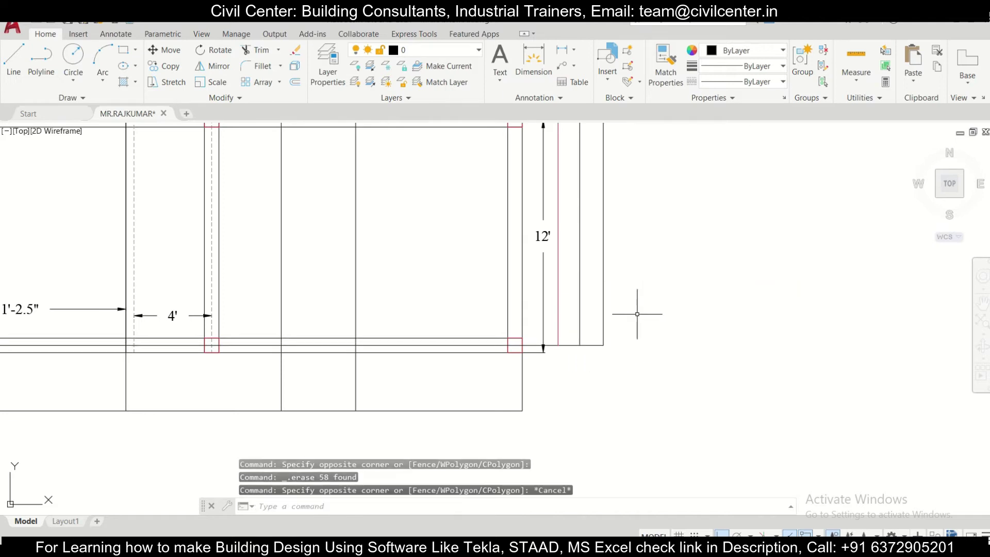
{"action": "type", "text": "t"}
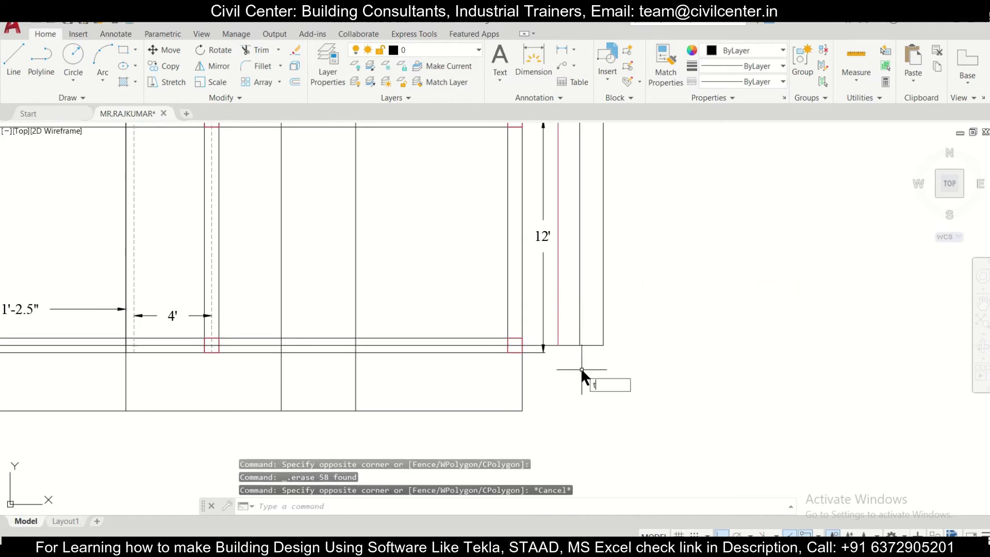
{"action": "type", "text": " or"}
{"action": "key", "text": "Return"}
{"action": "left_click", "coordinate": [570, 363]}
{"action": "scroll", "coordinate": [567, 240], "scroll_direction": "down", "scroll_amount": 4}
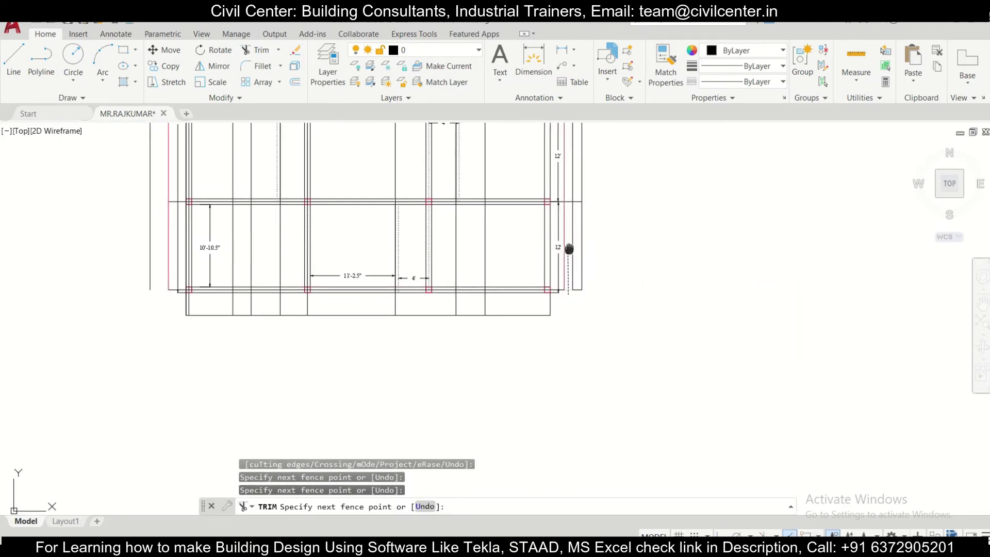
{"action": "middle_click_drag", "start_coordinate": [569, 249], "coordinate": [616, 542]}
{"action": "scroll", "coordinate": [616, 196], "scroll_direction": "up", "scroll_amount": 5}
{"action": "left_click", "coordinate": [602, 212]}
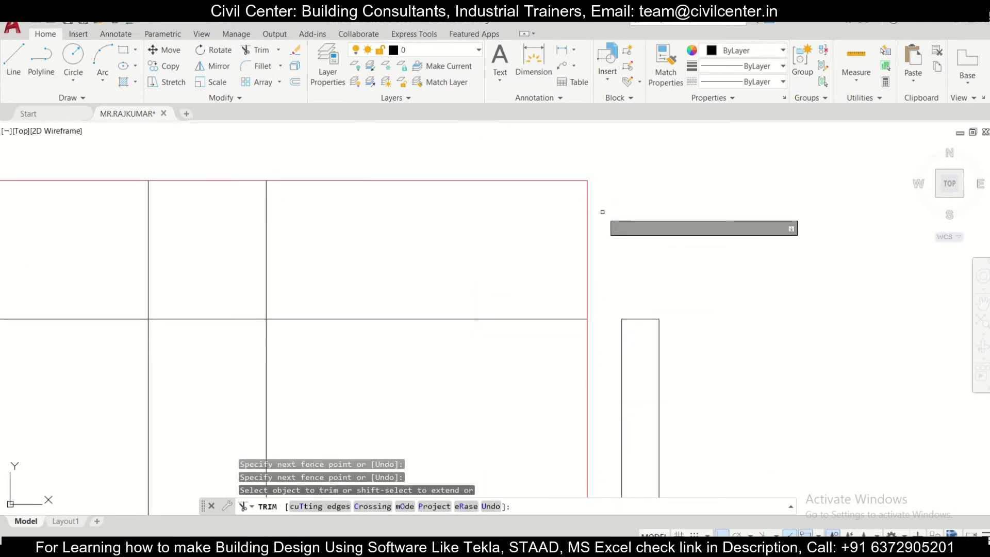
{"action": "key", "text": "Escape"}
- Delete the leftover border lines and horizontal line pieces to the right of the red rectangle
{"action": "left_click", "coordinate": [600, 252]}
{"action": "scroll", "coordinate": [644, 349], "scroll_direction": "down", "scroll_amount": 4}
{"action": "middle_click_drag", "start_coordinate": [666, 414], "coordinate": [652, 159]}
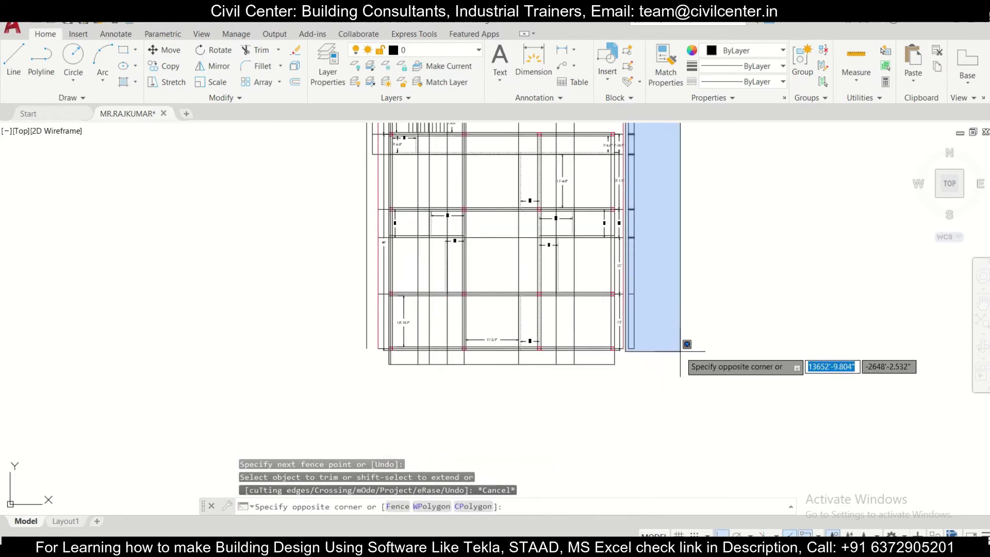
{"action": "left_click", "coordinate": [680, 351]}
{"action": "key", "text": "Delete"}
- Select the two 12' dimensions on the plan's right side, extend the selection to all similar dimensions, and delete them
{"action": "scroll", "coordinate": [625, 367], "scroll_direction": "up", "scroll_amount": 4}
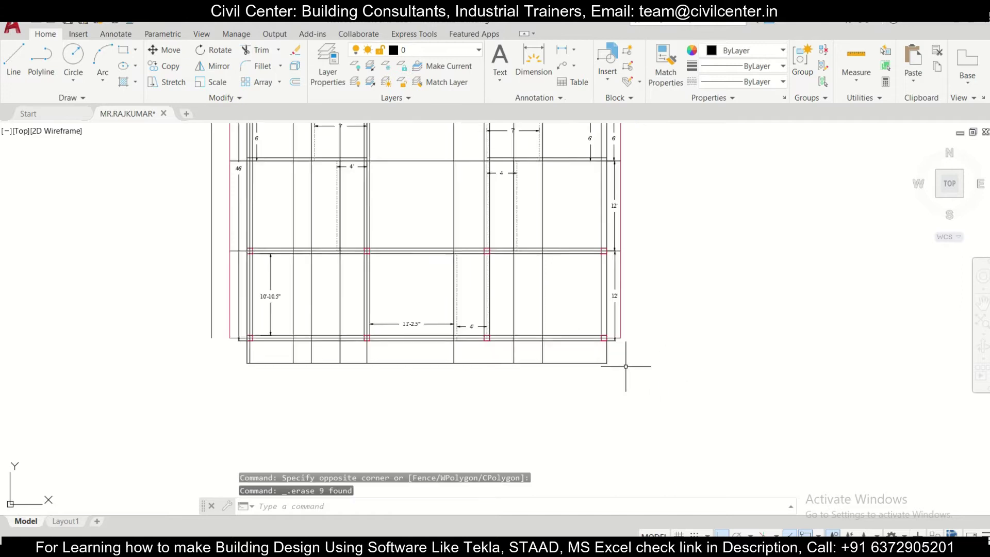
{"action": "scroll", "coordinate": [625, 367], "scroll_direction": "down", "scroll_amount": 2}
{"action": "scroll", "coordinate": [626, 343], "scroll_direction": "up", "scroll_amount": 4}
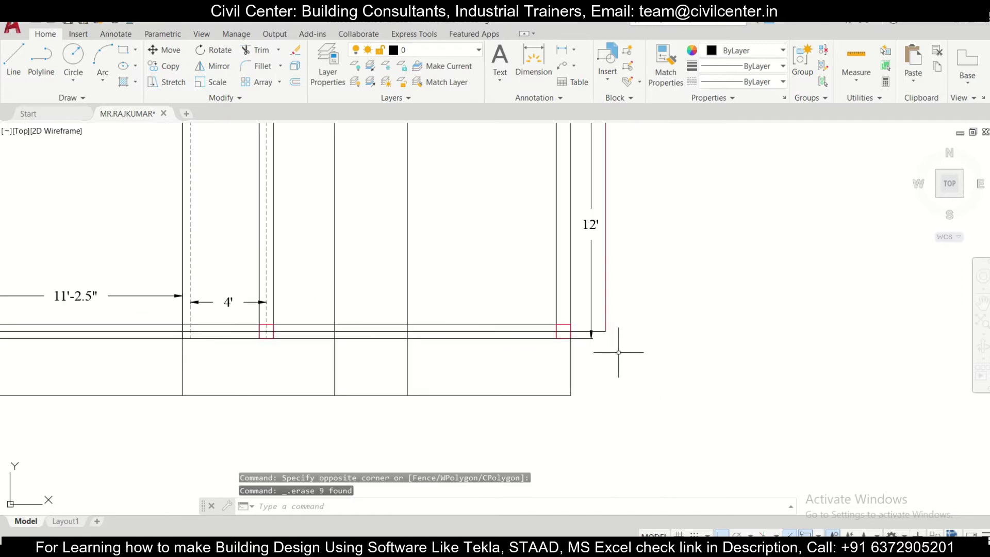
{"action": "scroll", "coordinate": [609, 342], "scroll_direction": "down", "scroll_amount": 2}
{"action": "scroll", "coordinate": [601, 338], "scroll_direction": "up", "scroll_amount": 2}
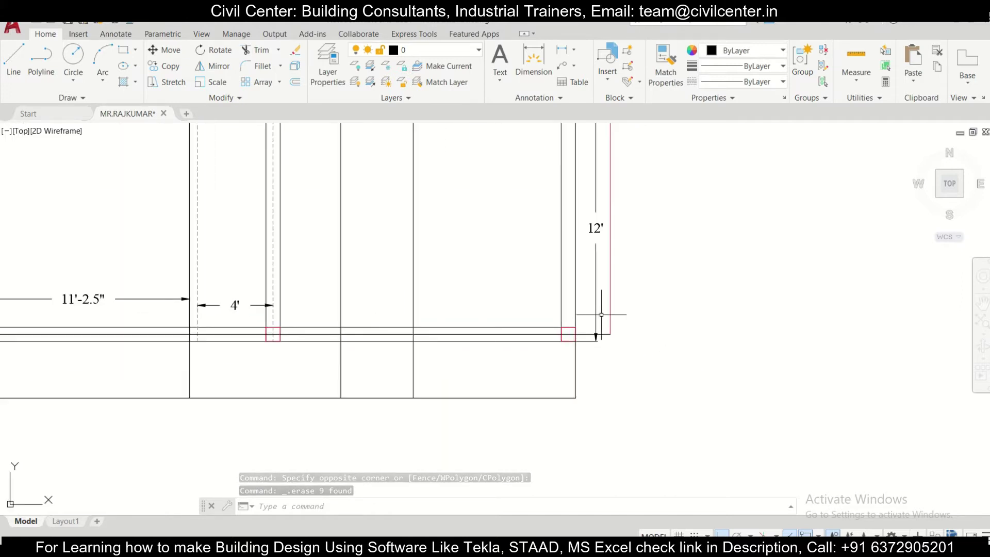
{"action": "left_click", "coordinate": [601, 314]}
{"action": "middle_click_drag", "start_coordinate": [595, 210], "coordinate": [624, 266]}
{"action": "scroll", "coordinate": [626, 271], "scroll_direction": "down", "scroll_amount": 5}
{"action": "scroll", "coordinate": [636, 325], "scroll_direction": "up", "scroll_amount": 3}
{"action": "scroll", "coordinate": [649, 450], "scroll_direction": "down", "scroll_amount": 3}
{"action": "scroll", "coordinate": [625, 292], "scroll_direction": "up", "scroll_amount": 5}
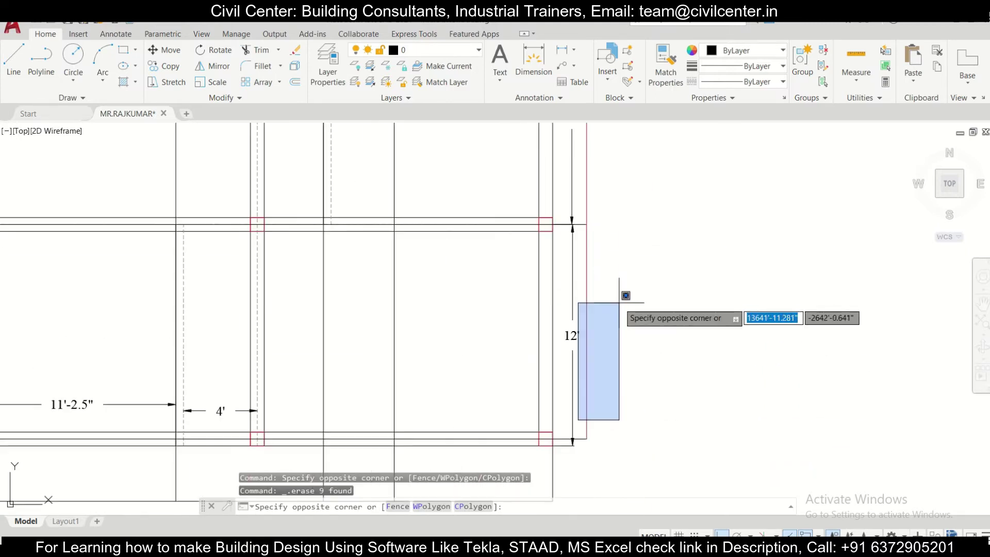
{"action": "left_click", "coordinate": [568, 283]}
{"action": "middle_click_drag", "start_coordinate": [568, 283], "coordinate": [588, 354]}
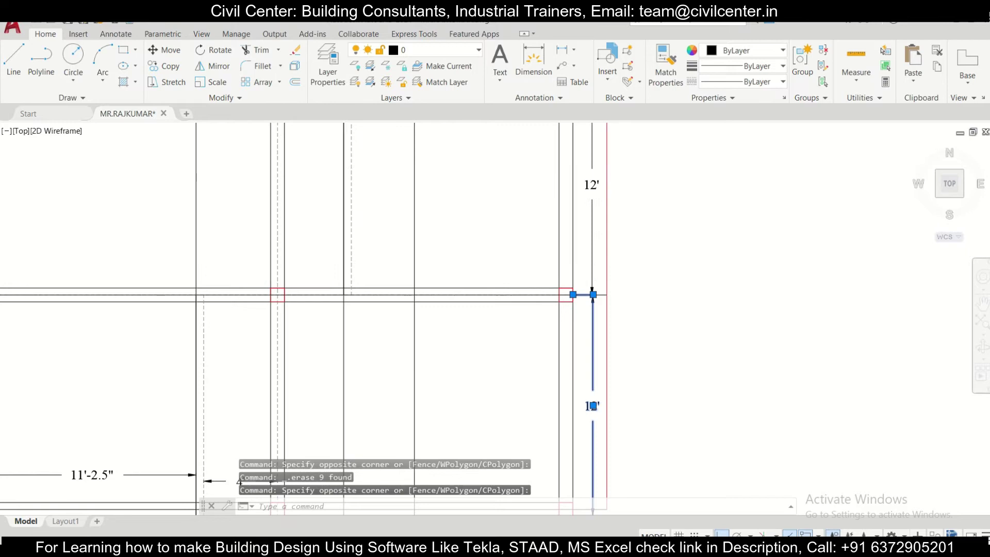
{"action": "left_click", "coordinate": [594, 248]}
{"action": "right_click", "coordinate": [591, 245]}
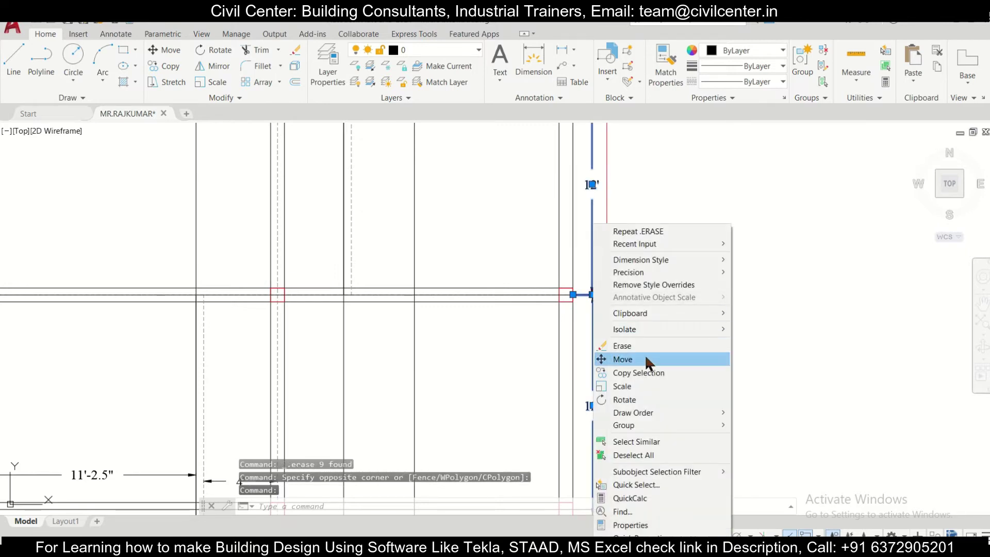
{"action": "left_click", "coordinate": [676, 440]}
{"action": "key", "text": "Delete"}
- Delete the leftover border lines and short vertical line pieces above the red rectangle
{"action": "scroll", "coordinate": [638, 399], "scroll_direction": "down", "scroll_amount": 3}
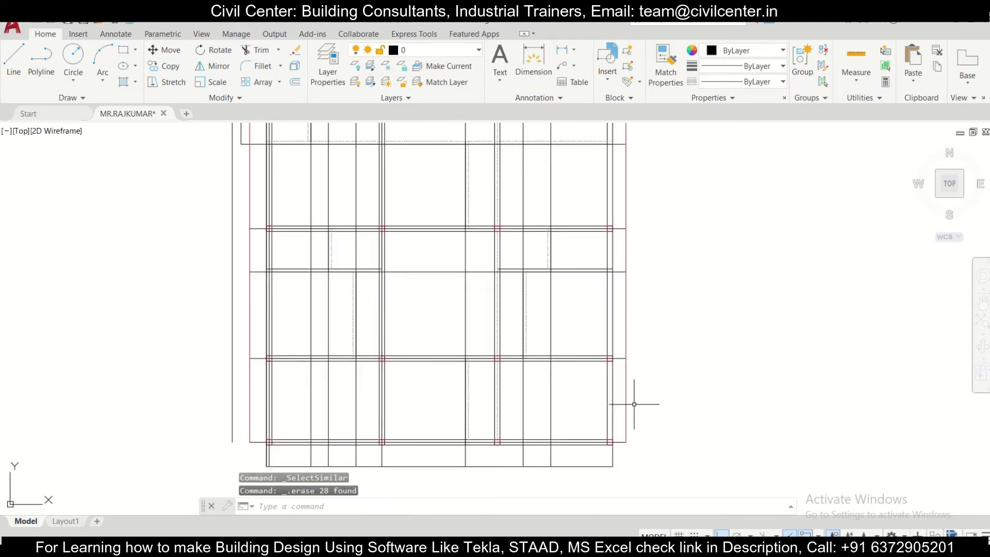
{"action": "middle_click_drag", "start_coordinate": [601, 253], "coordinate": [618, 318]}
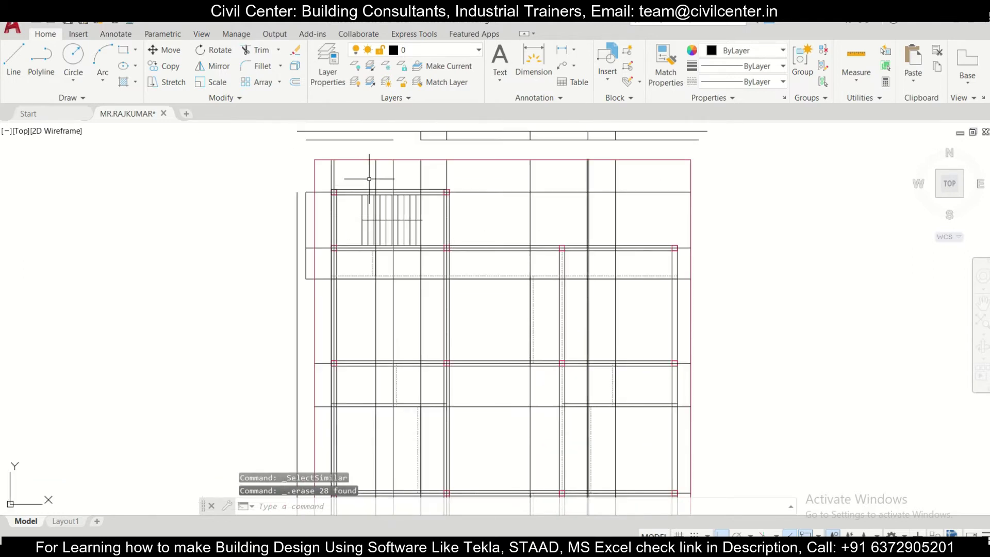
{"action": "middle_click_drag", "start_coordinate": [369, 179], "coordinate": [399, 243]}
{"action": "left_click", "coordinate": [744, 222]}
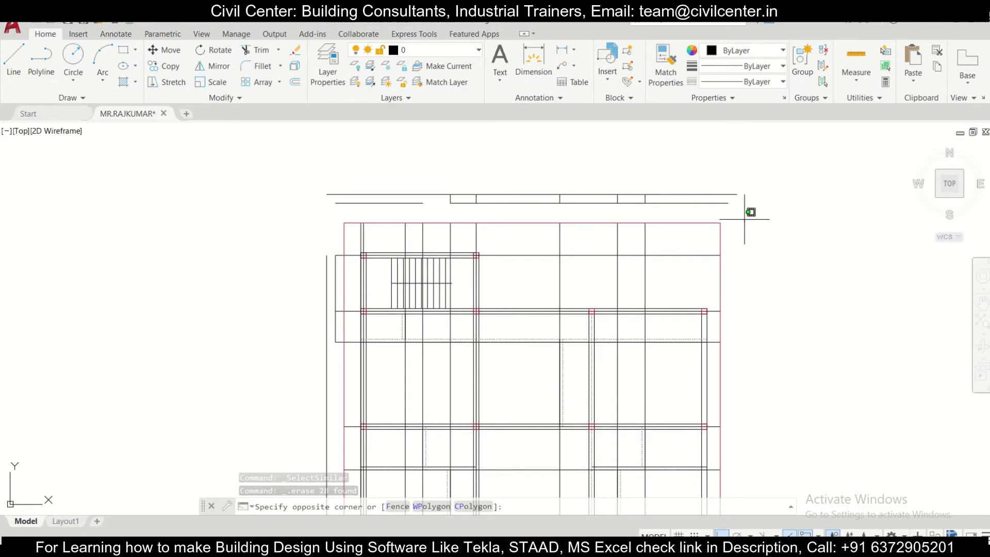
{"action": "left_click", "coordinate": [297, 126]}
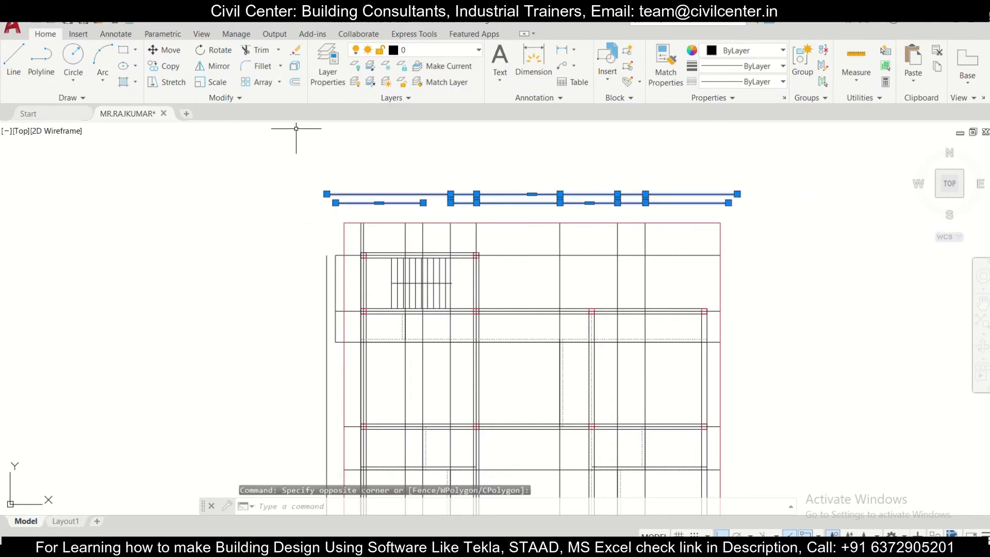
{"action": "key", "text": "Delete"}
- Trim the remaining horizontal line ends left of the red rectangle beside the staircase with a fence down the plan
{"action": "scroll", "coordinate": [333, 245], "scroll_direction": "up", "scroll_amount": 4}
{"action": "scroll", "coordinate": [328, 221], "scroll_direction": "down", "scroll_amount": 4}
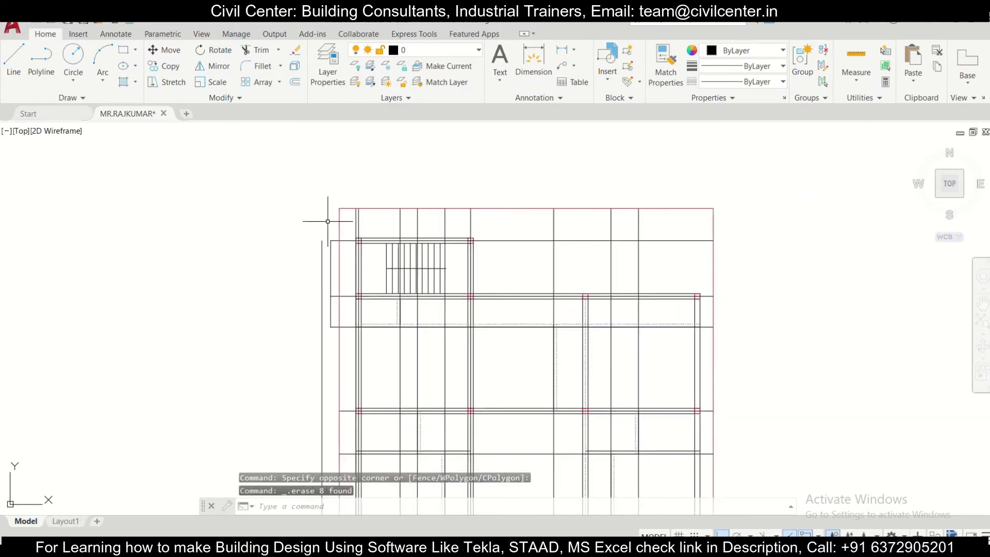
{"action": "middle_click_drag", "start_coordinate": [328, 221], "coordinate": [350, 135]}
{"action": "scroll", "coordinate": [354, 154], "scroll_direction": "up", "scroll_amount": 2}
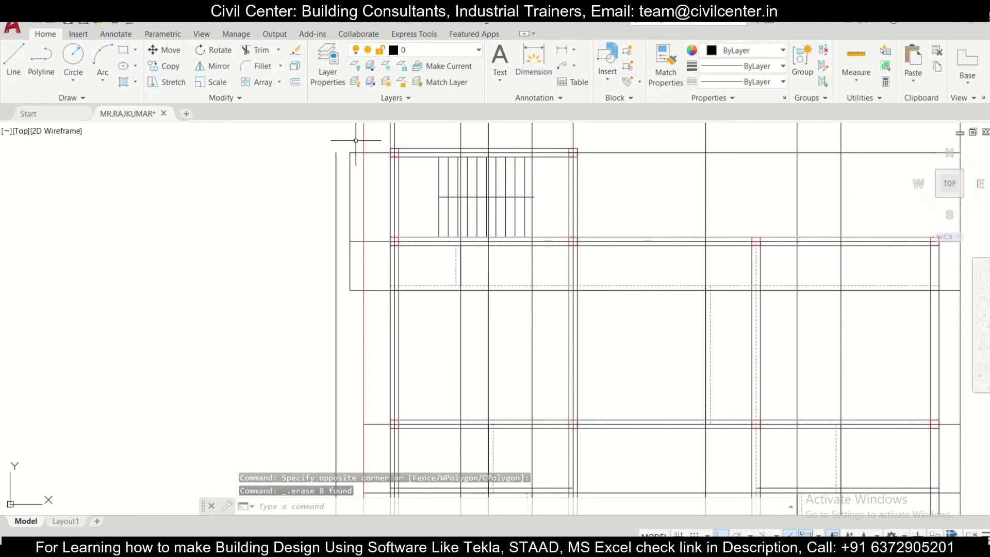
{"action": "scroll", "coordinate": [356, 140], "scroll_direction": "up", "scroll_amount": 2}
{"action": "type", "text": "tr"}
{"action": "key", "text": "Return"}
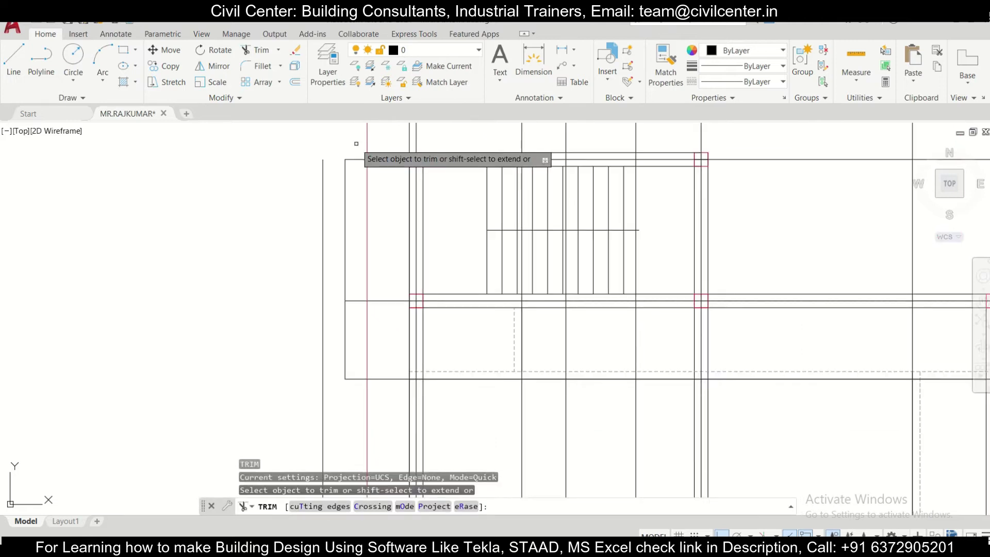
{"action": "left_click", "coordinate": [355, 144]}
{"action": "scroll", "coordinate": [354, 337], "scroll_direction": "down", "scroll_amount": 3}
{"action": "middle_click_drag", "start_coordinate": [345, 374], "coordinate": [416, 33]}
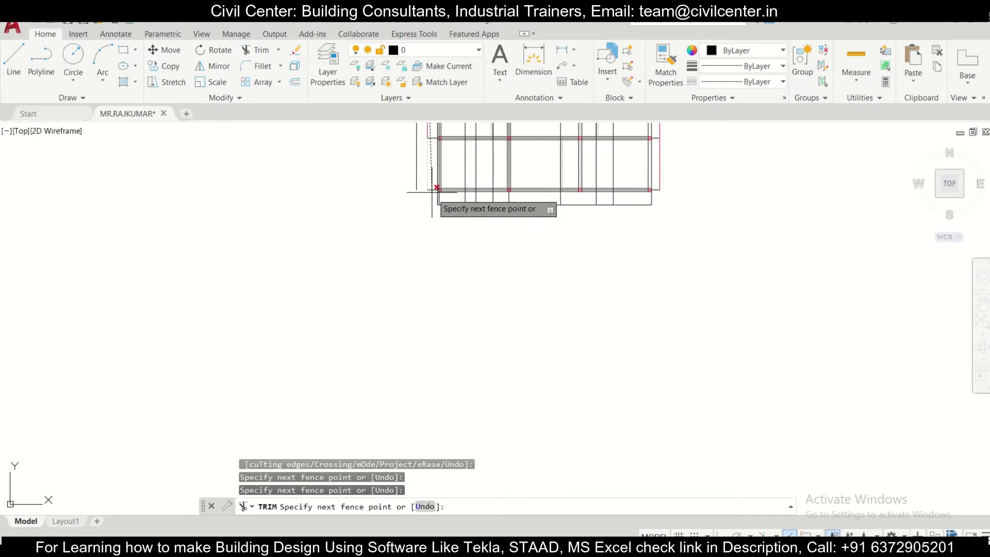
{"action": "left_click", "coordinate": [420, 209]}
{"action": "key", "text": "Escape"}
- Delete the two leftover vertical border lines to the left of the red rectangle
{"action": "left_click", "coordinate": [420, 207]}
{"action": "middle_click_drag", "start_coordinate": [409, 162], "coordinate": [449, 365]}
{"action": "left_click", "coordinate": [437, 151]}
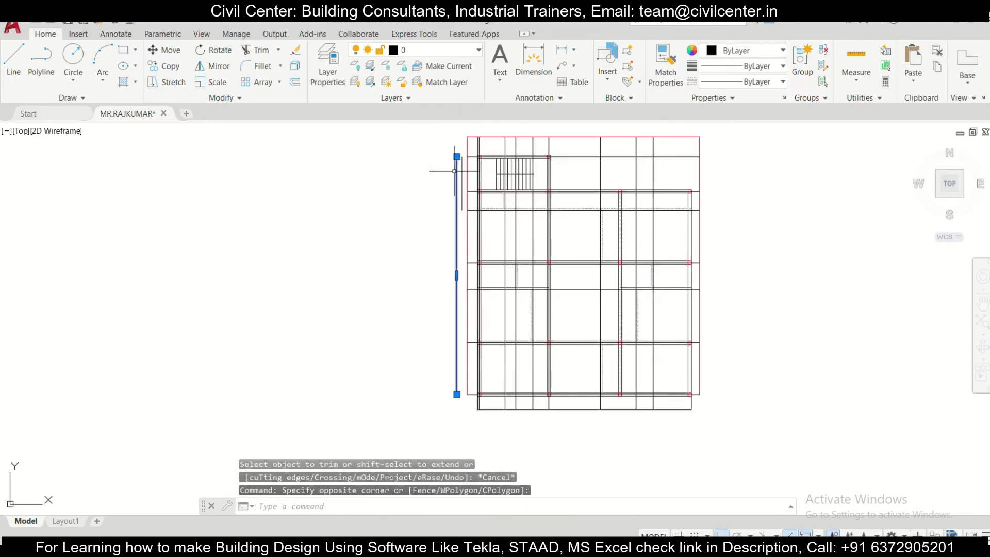
{"action": "scroll", "coordinate": [439, 156], "scroll_direction": "up", "scroll_amount": 4}
{"action": "key", "text": "Delete"}
{"action": "scroll", "coordinate": [438, 160], "scroll_direction": "down", "scroll_amount": 4}
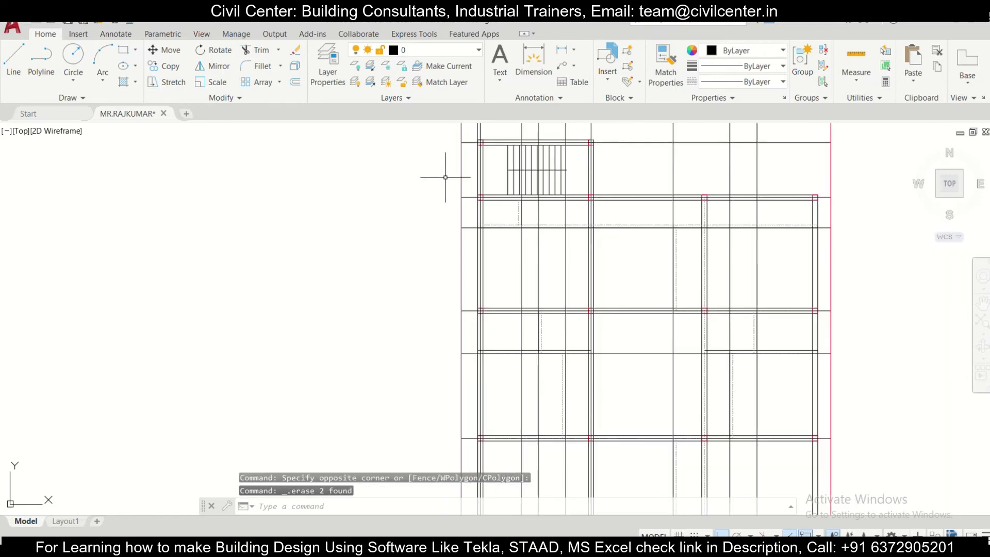
{"action": "scroll", "coordinate": [581, 423], "scroll_direction": "up", "scroll_amount": 4}
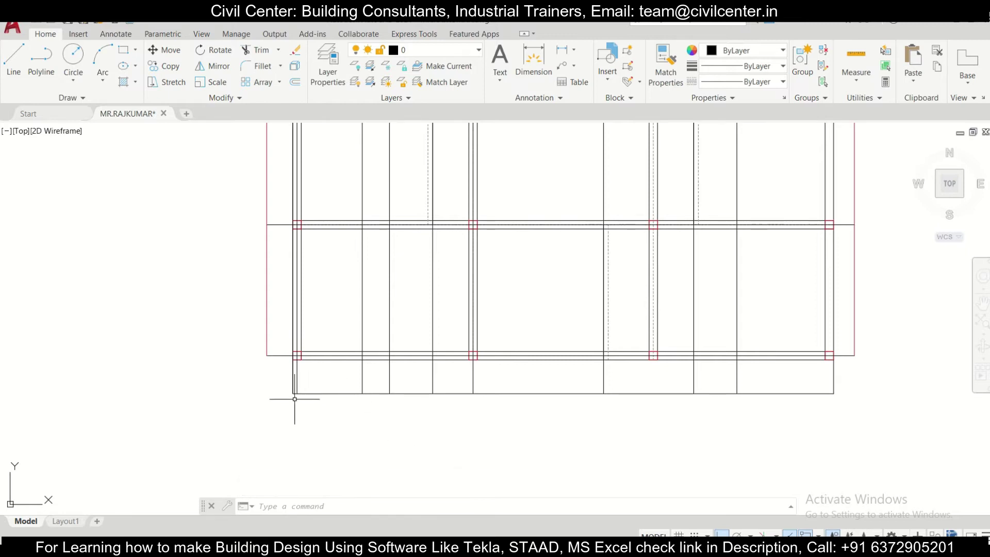
{"action": "scroll", "coordinate": [294, 398], "scroll_direction": "down", "scroll_amount": 1}
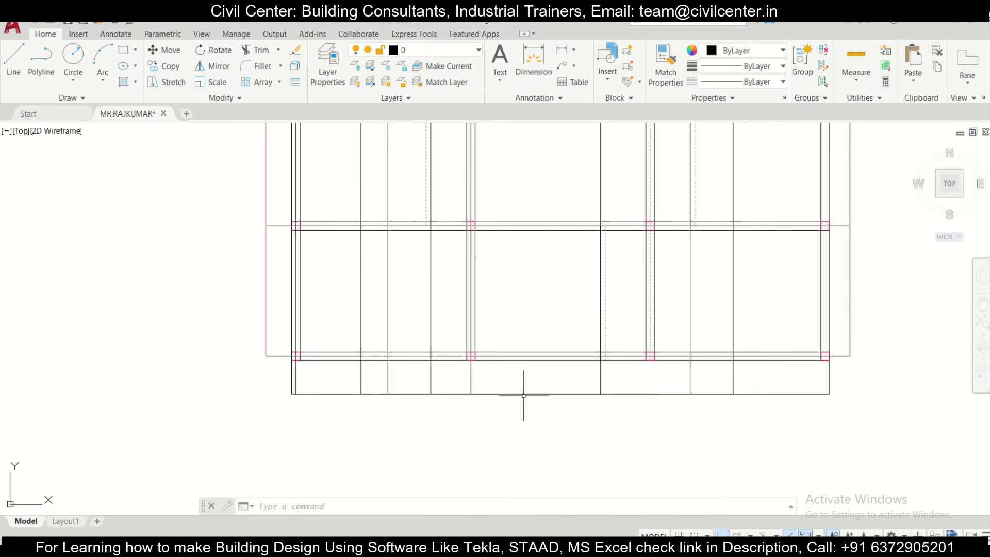
{"action": "scroll", "coordinate": [524, 396], "scroll_direction": "down", "scroll_amount": 4}
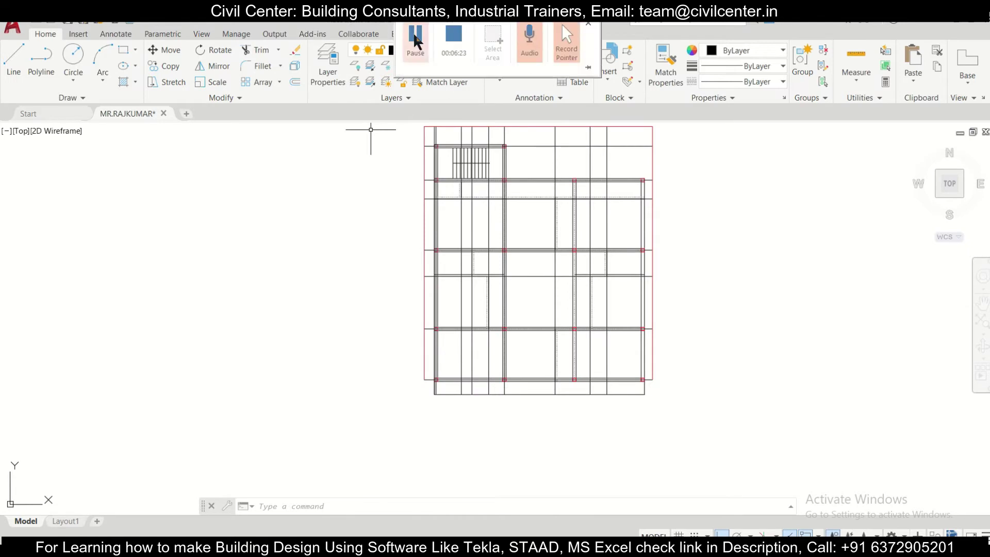
{"action": "left_click", "coordinate": [414, 34]}
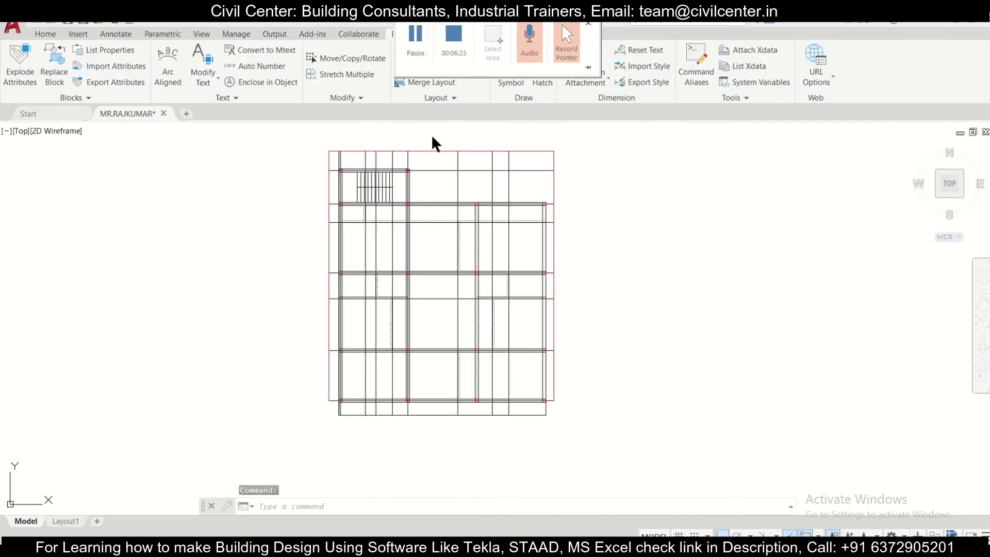
- Delete the red boundary rectangle around the plan
{"action": "scroll", "coordinate": [408, 150], "scroll_direction": "up", "scroll_amount": 4}
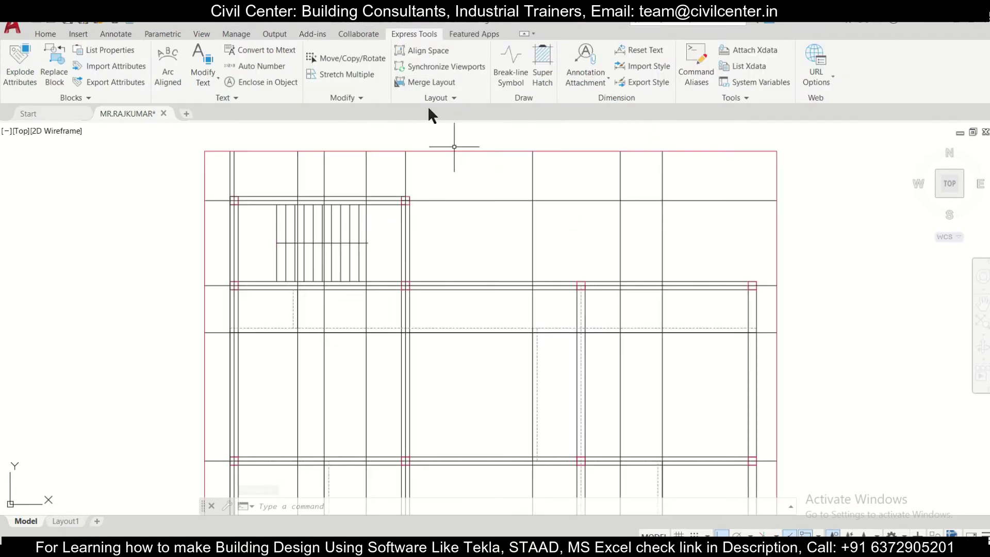
{"action": "left_click", "coordinate": [461, 164]}
{"action": "left_click", "coordinate": [436, 140]}
{"action": "scroll", "coordinate": [479, 175], "scroll_direction": "down", "scroll_amount": 4}
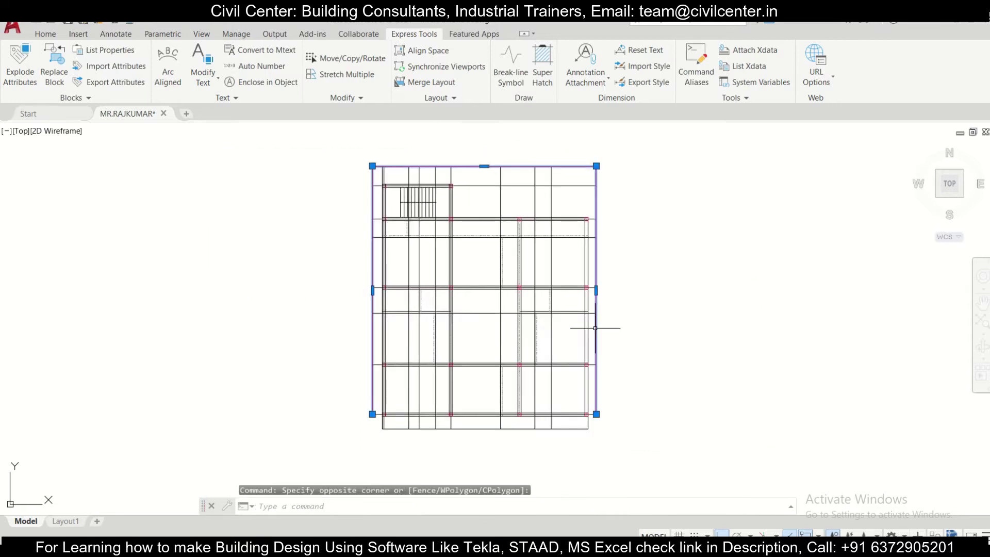
{"action": "key", "text": "Delete"}
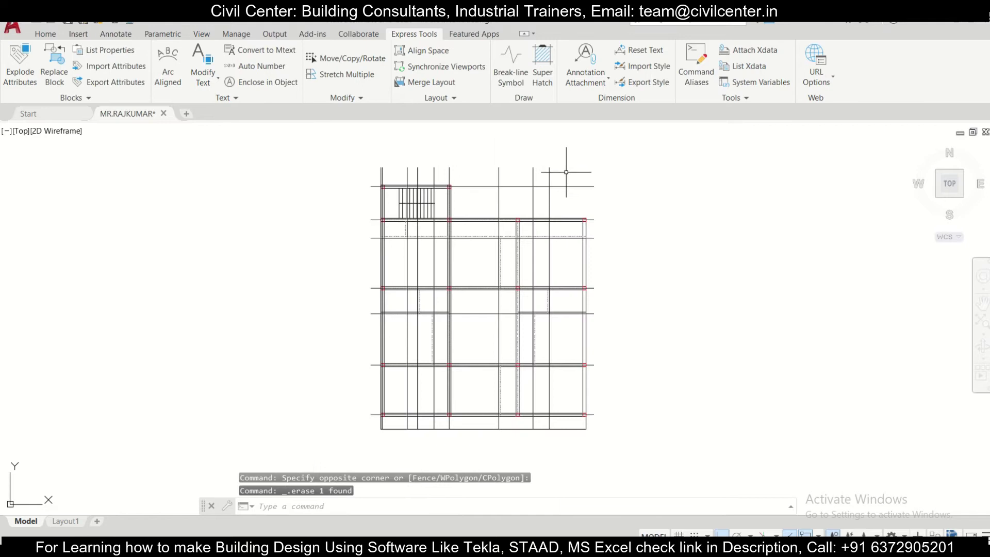
- Create a new layer named CL
{"action": "left_click", "coordinate": [45, 34]}
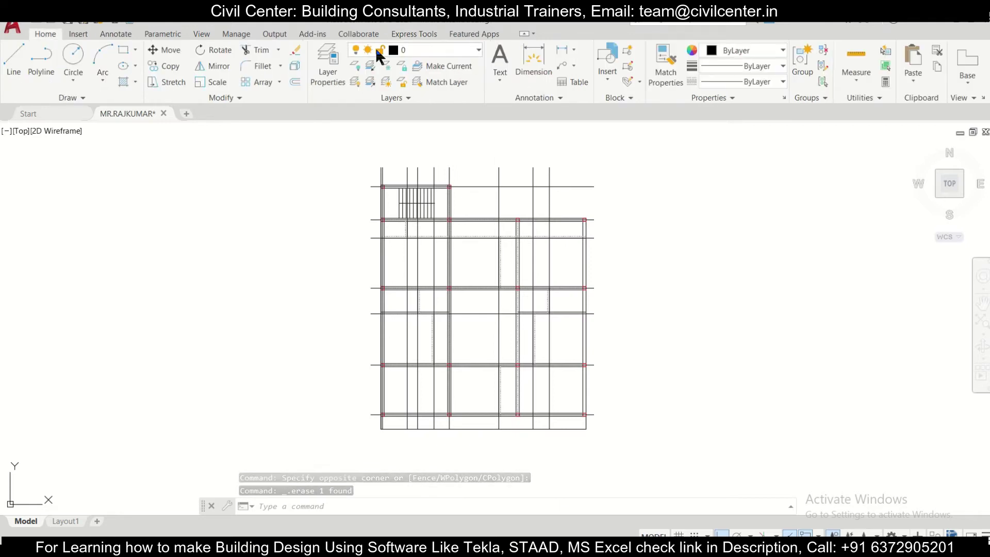
{"action": "left_click", "coordinate": [333, 63]}
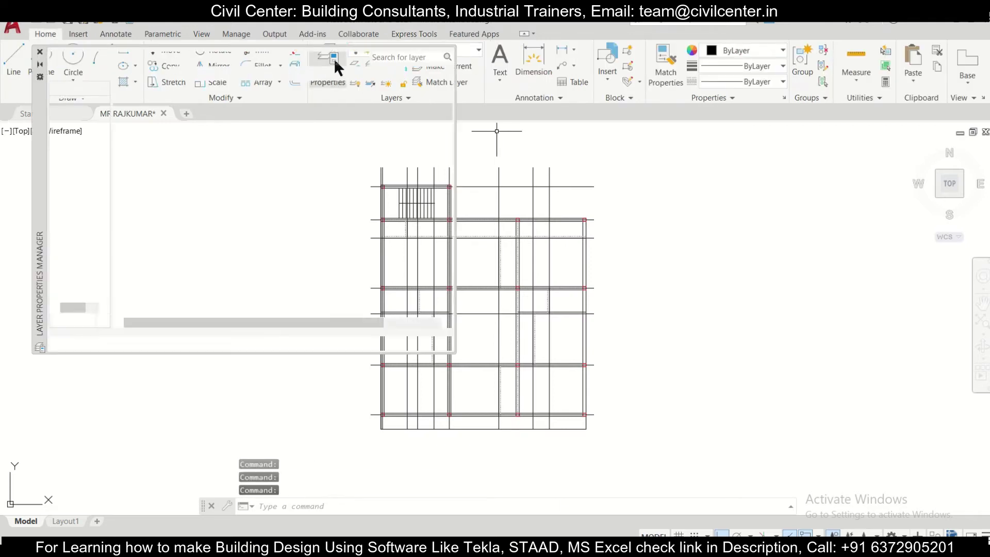
{"action": "left_click", "coordinate": [119, 73]}
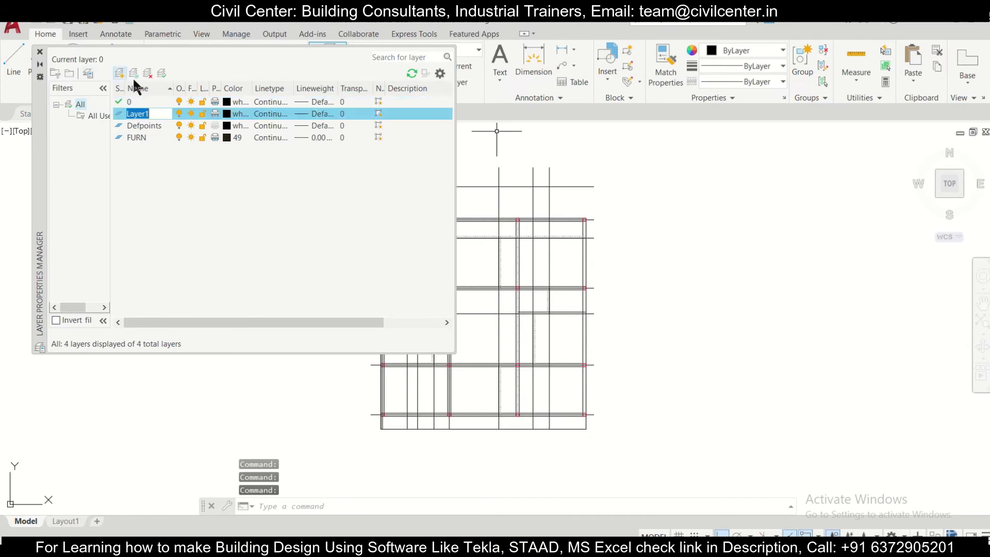
{"action": "type", "text": "CL"}
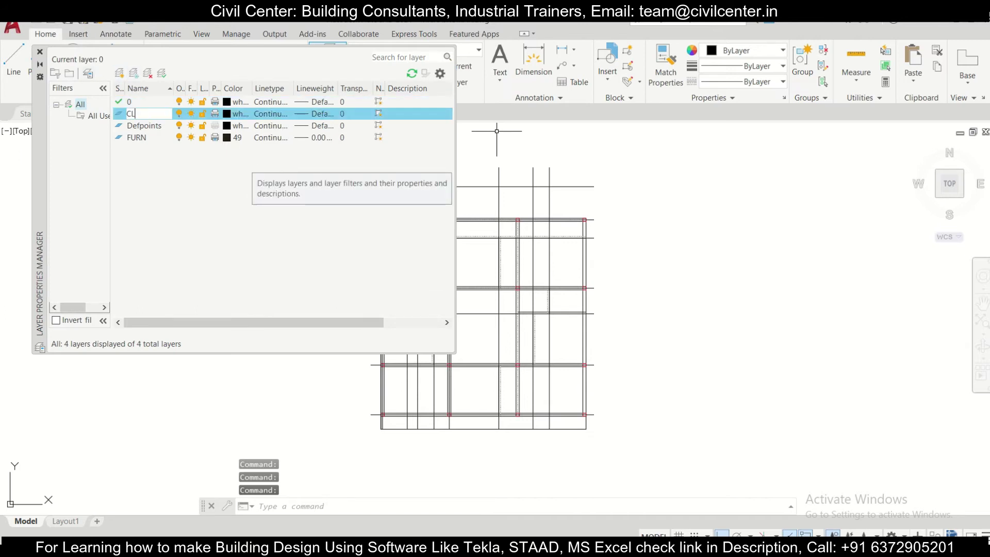
- Keep the CL layer's colour white, set its linetype to DASHED2, and close the layer manager
{"action": "left_click", "coordinate": [230, 115]}
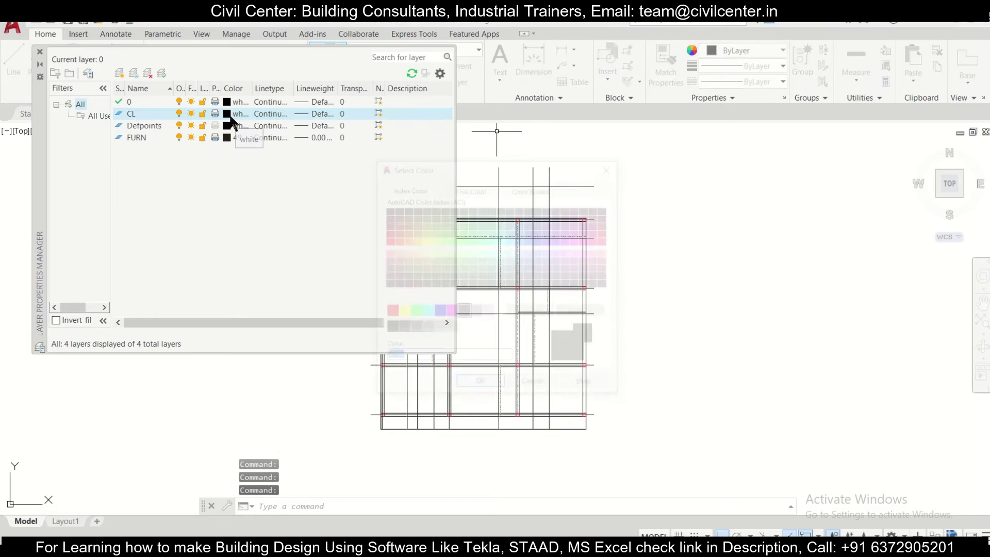
{"action": "left_click", "coordinate": [480, 386]}
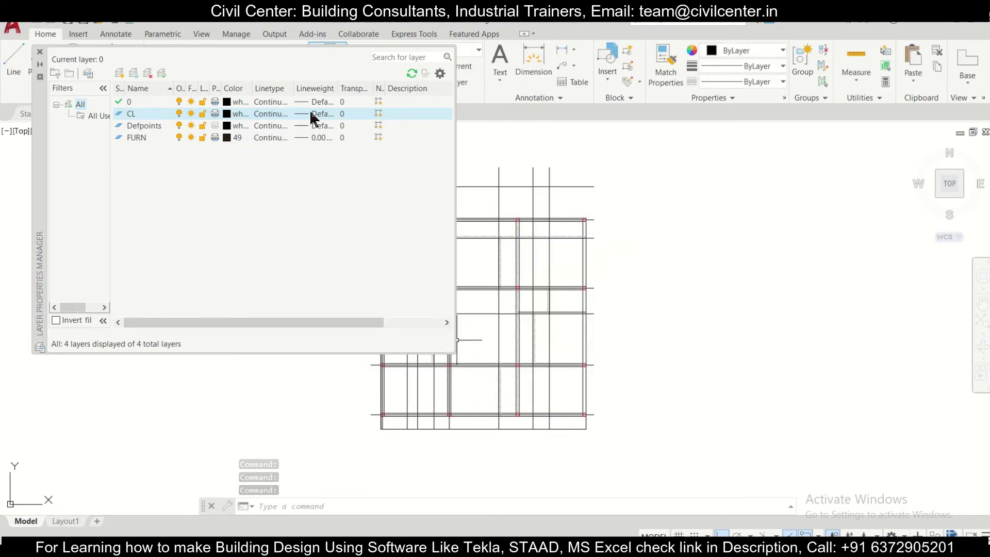
{"action": "left_click", "coordinate": [276, 114]}
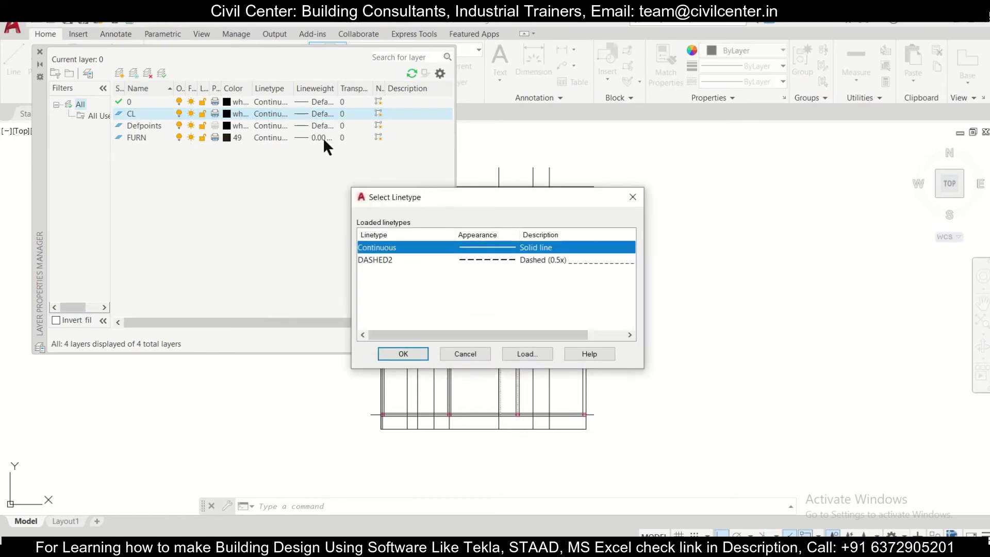
{"action": "left_click", "coordinate": [477, 259]}
{"action": "left_click", "coordinate": [391, 353]}
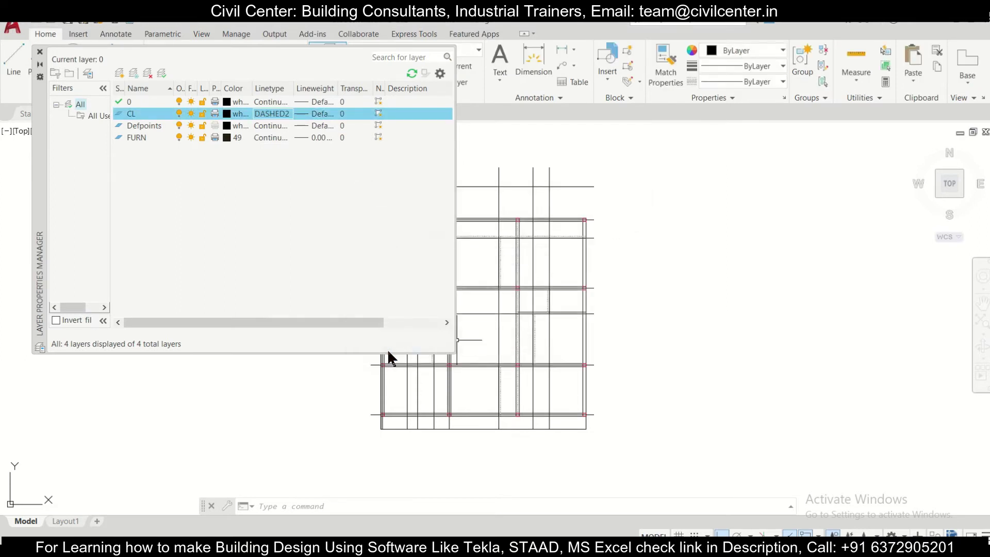
{"action": "left_click", "coordinate": [40, 53]}
- Select all the vertical and horizontal construction lines across the plan and assign them to the CL layer
{"action": "left_click", "coordinate": [554, 172]}
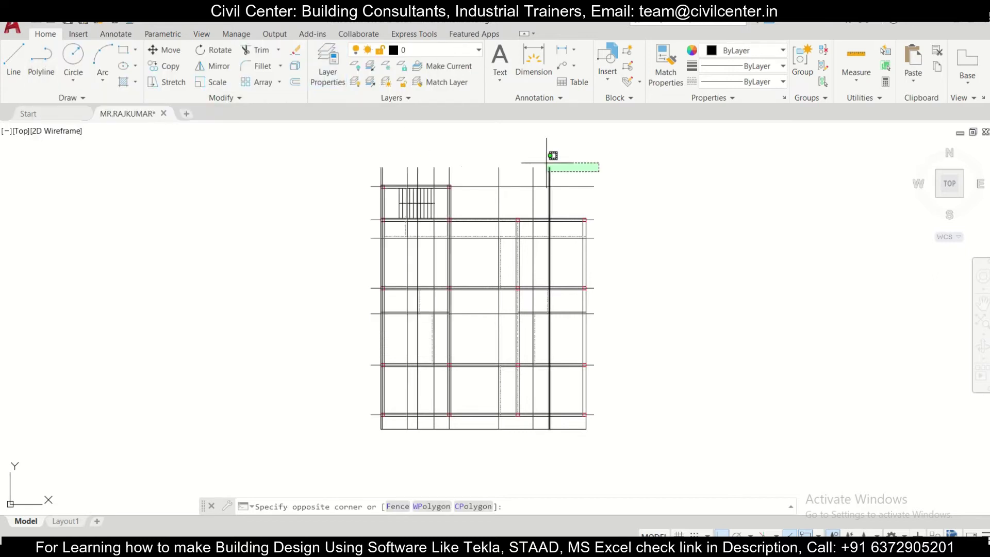
{"action": "left_click", "coordinate": [345, 144]}
{"action": "left_click", "coordinate": [377, 176]}
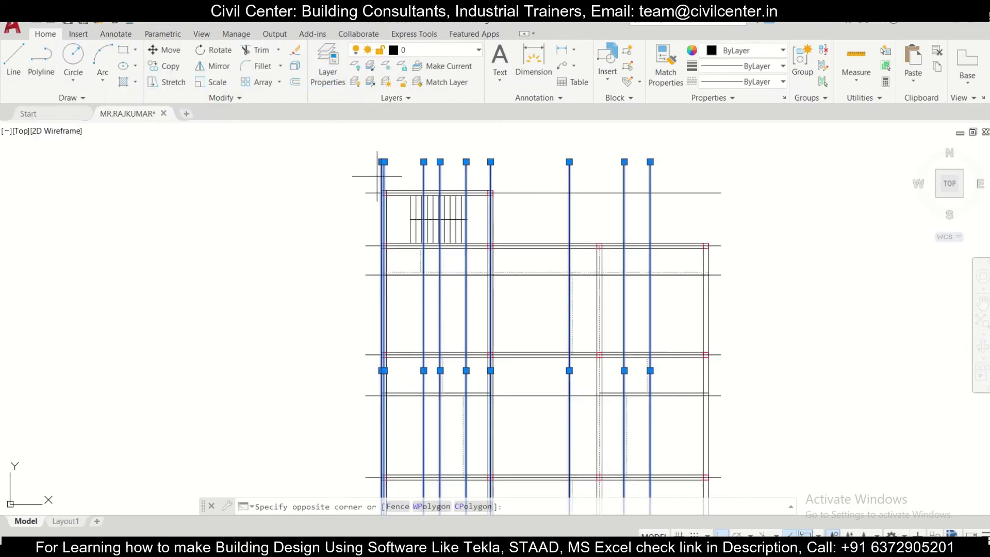
{"action": "scroll", "coordinate": [337, 361], "scroll_direction": "up", "scroll_amount": 3}
{"action": "left_click", "coordinate": [325, 432]}
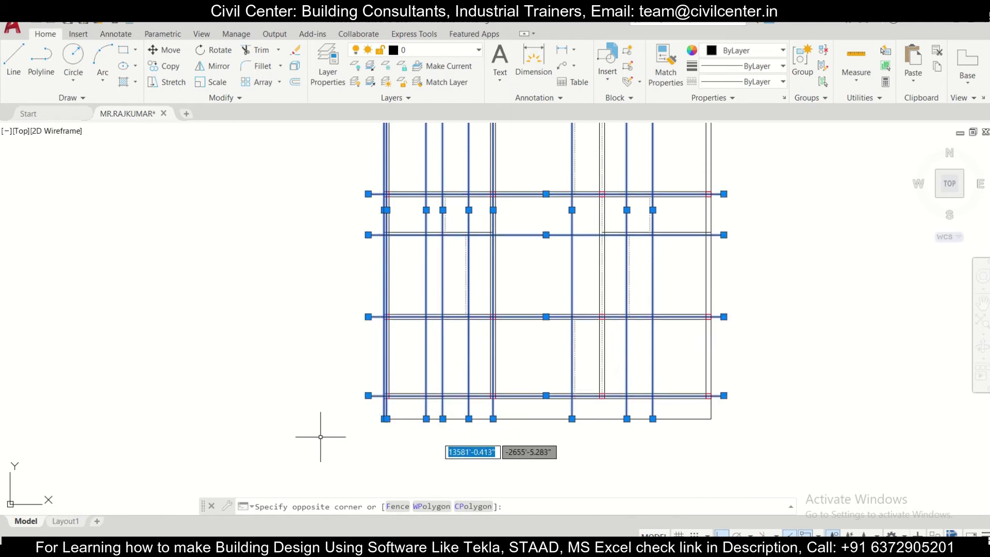
{"action": "scroll", "coordinate": [343, 389], "scroll_direction": "down", "scroll_amount": 2}
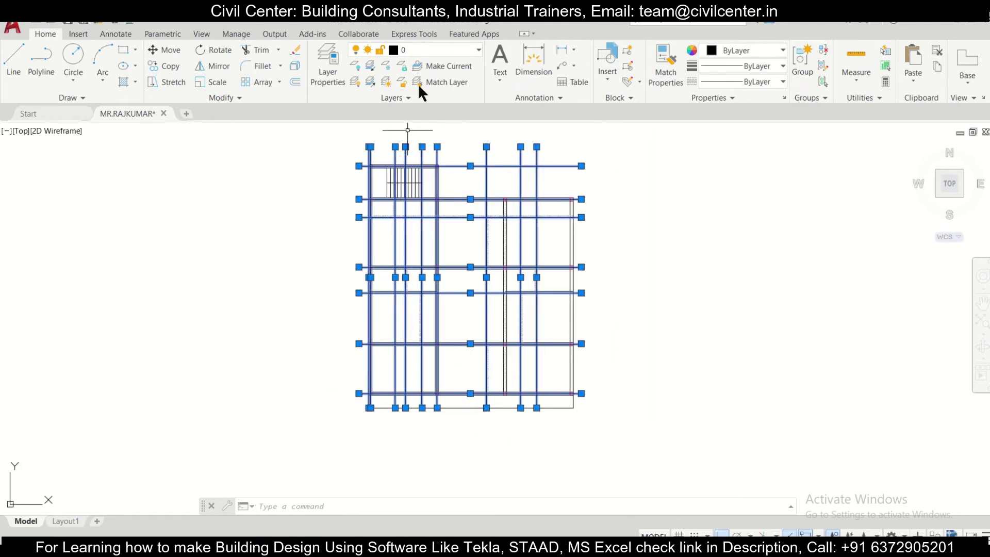
{"action": "left_click", "coordinate": [459, 51]}
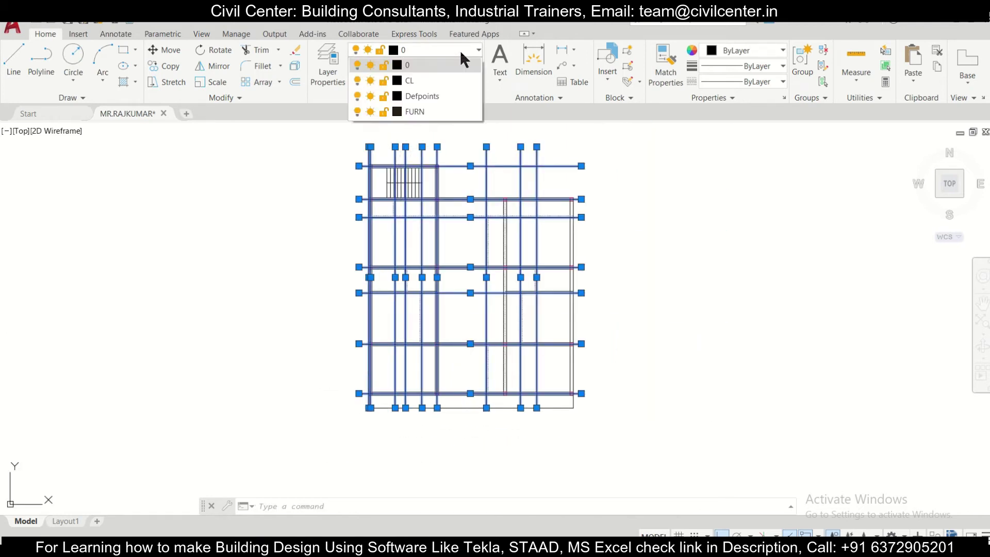
{"action": "left_click", "coordinate": [433, 80]}
{"action": "key", "text": "Escape"}
- Copy the rightmost vertical dashed line from its crossing with the top beam to the centre of the right-hand corner column
{"action": "scroll", "coordinate": [542, 148], "scroll_direction": "up", "scroll_amount": 3}
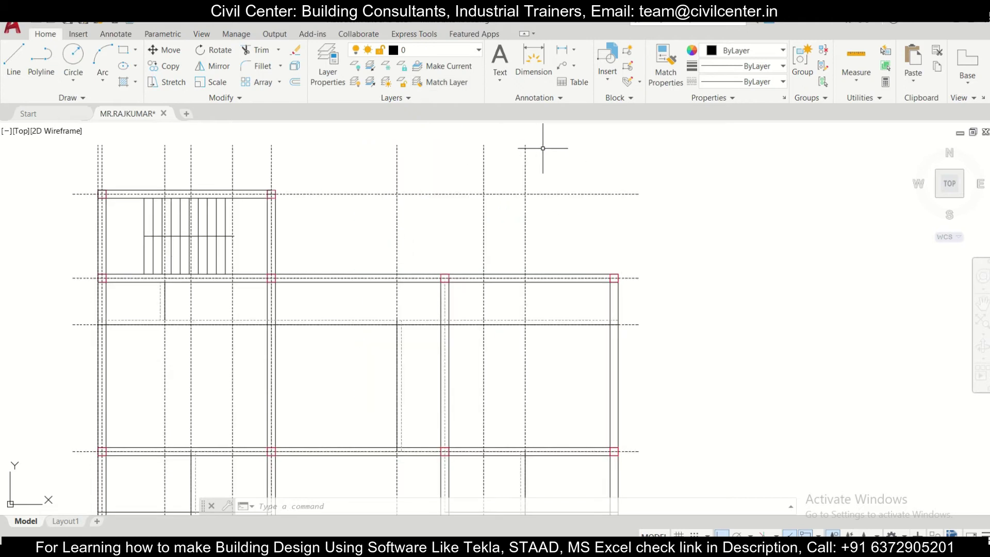
{"action": "scroll", "coordinate": [543, 148], "scroll_direction": "down", "scroll_amount": 2}
{"action": "middle_click_drag", "start_coordinate": [628, 330], "coordinate": [593, 247]}
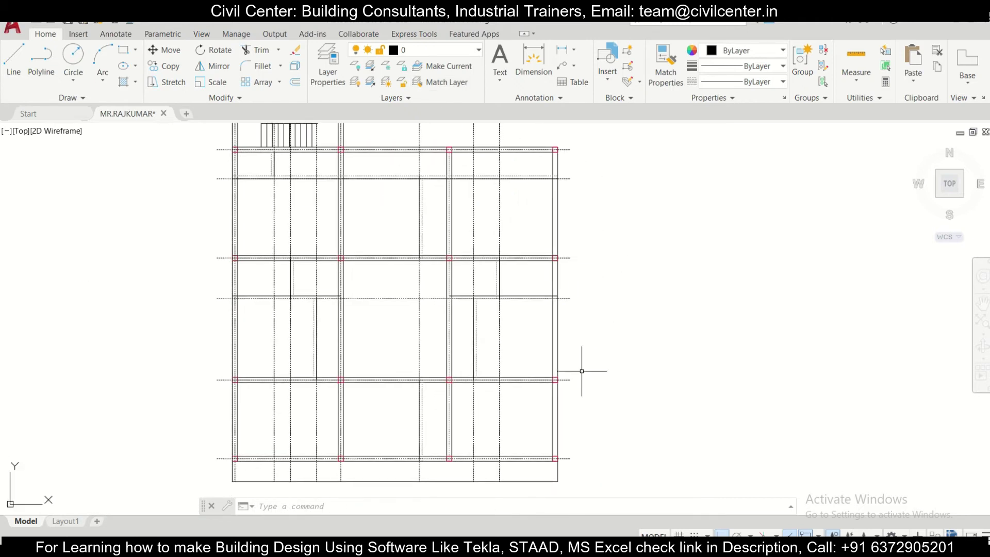
{"action": "scroll", "coordinate": [565, 495], "scroll_direction": "up", "scroll_amount": 2}
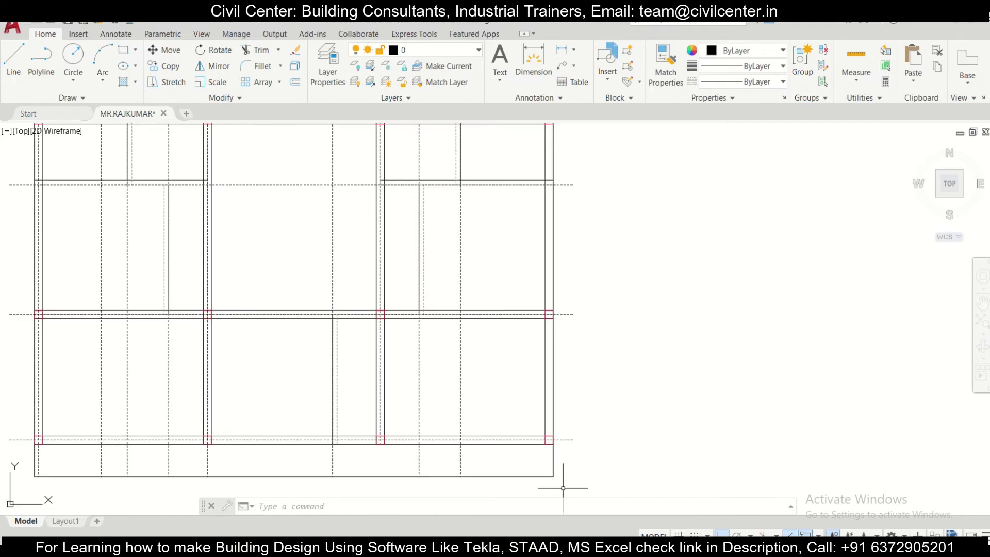
{"action": "scroll", "coordinate": [566, 421], "scroll_direction": "down", "scroll_amount": 2}
{"action": "scroll", "coordinate": [531, 206], "scroll_direction": "up", "scroll_amount": 2}
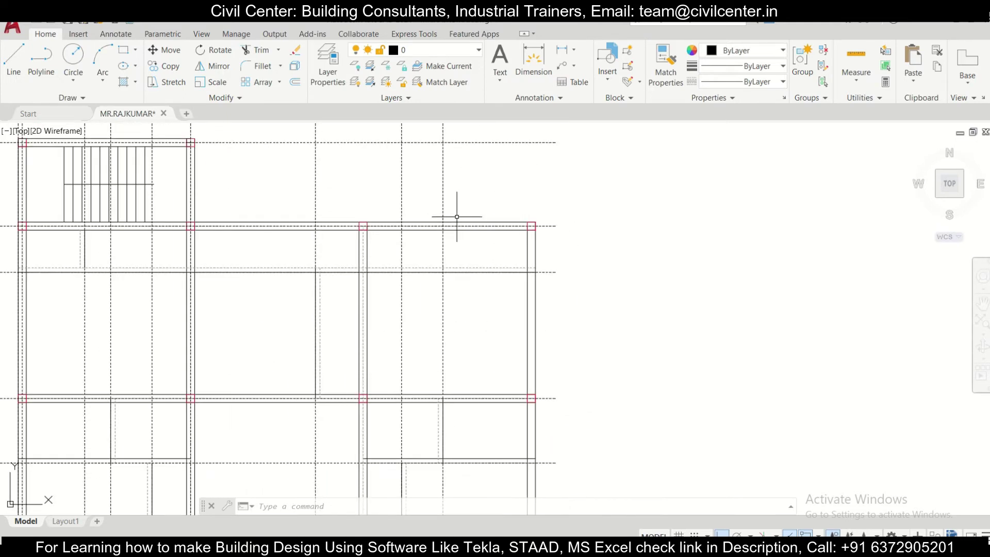
{"action": "scroll", "coordinate": [452, 215], "scroll_direction": "up", "scroll_amount": 2}
{"action": "left_click", "coordinate": [453, 213]}
{"action": "left_click", "coordinate": [409, 184]}
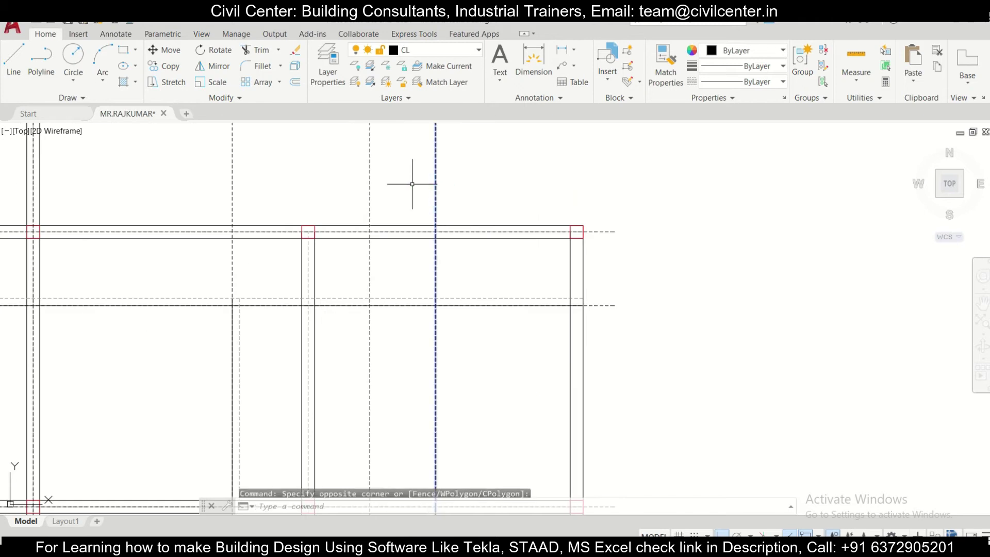
{"action": "left_click", "coordinate": [160, 65]}
{"action": "left_click", "coordinate": [436, 231]}
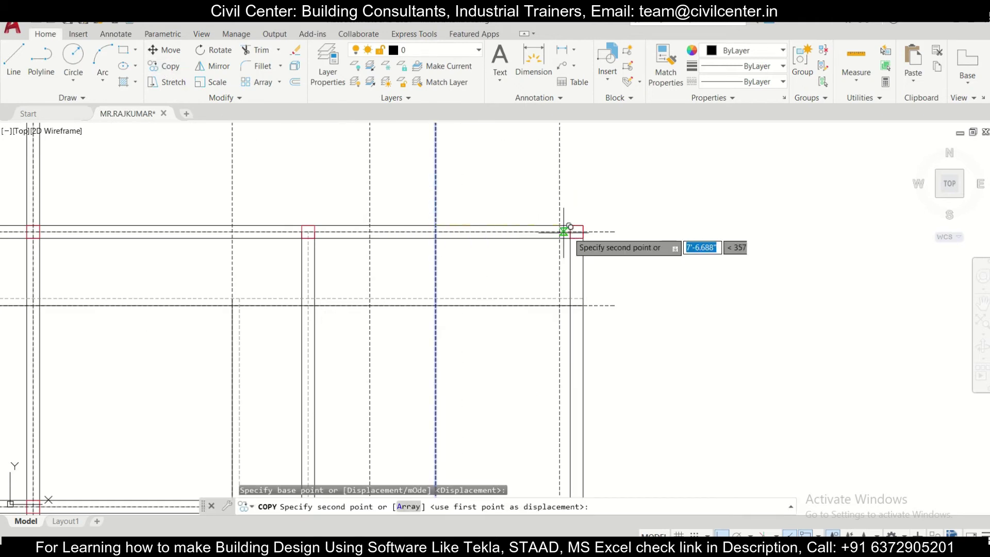
{"action": "left_click", "coordinate": [578, 229]}
{"action": "key", "text": "Escape"}
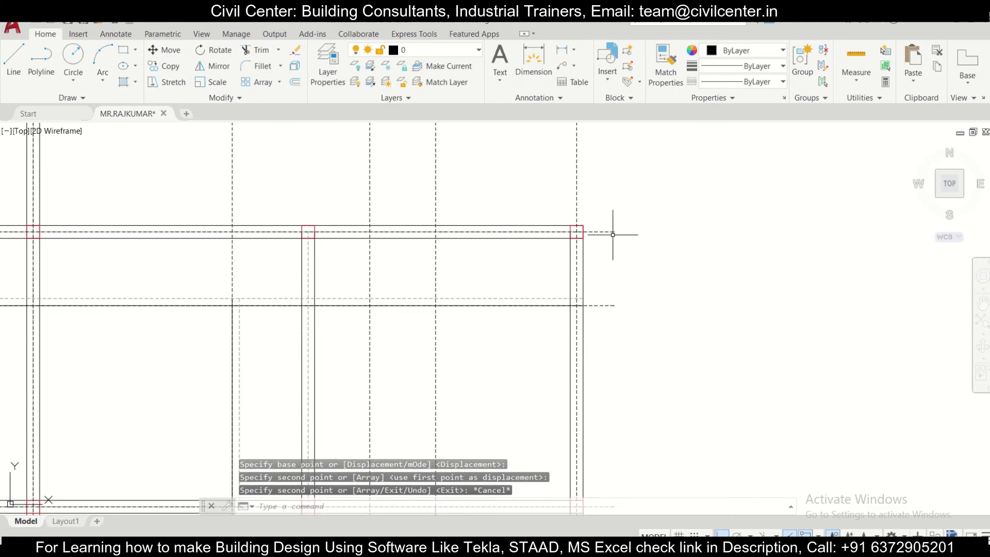
- Inspect the dashed construction lines against the columns, beams and staircase across the plan
{"action": "scroll", "coordinate": [617, 259], "scroll_direction": "down", "scroll_amount": 2}
{"action": "scroll", "coordinate": [626, 304], "scroll_direction": "down", "scroll_amount": 2}
{"action": "middle_click_drag", "start_coordinate": [651, 350], "coordinate": [610, 216]}
{"action": "scroll", "coordinate": [593, 277], "scroll_direction": "up", "scroll_amount": 2}
{"action": "scroll", "coordinate": [570, 318], "scroll_direction": "down", "scroll_amount": 2}
{"action": "scroll", "coordinate": [567, 316], "scroll_direction": "up", "scroll_amount": 3}
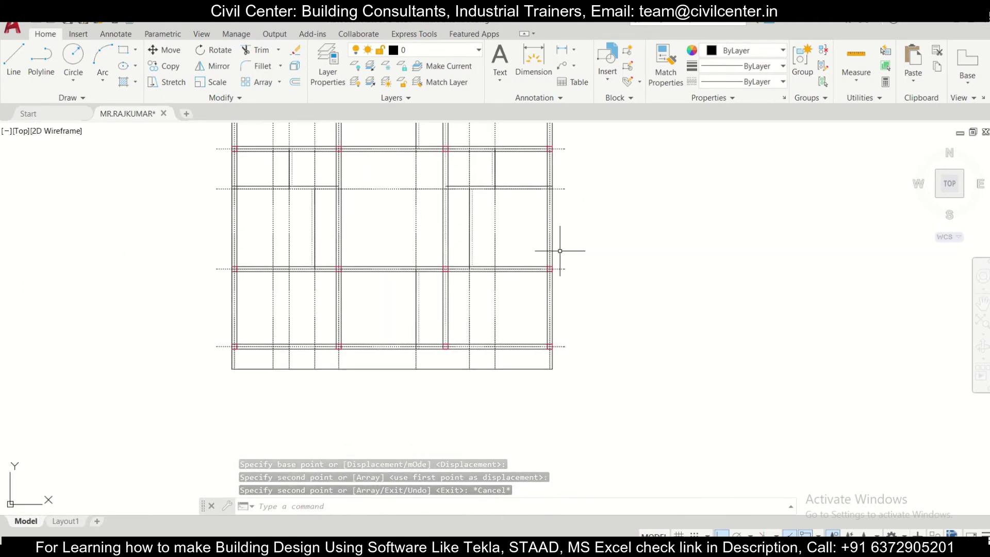
{"action": "middle_click_drag", "start_coordinate": [344, 338], "coordinate": [462, 294]}
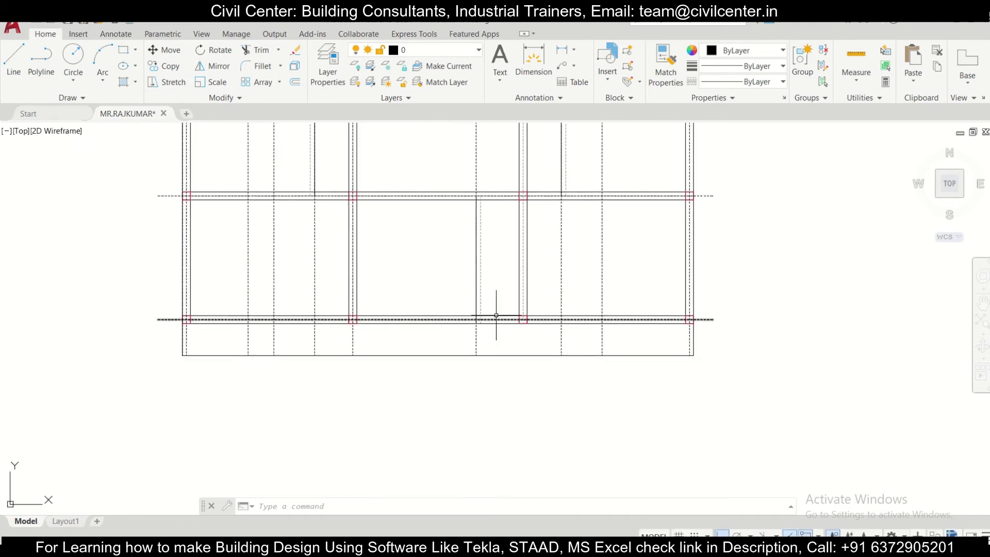
{"action": "middle_click_drag", "start_coordinate": [304, 295], "coordinate": [366, 356]}
{"action": "middle_click_drag", "start_coordinate": [344, 273], "coordinate": [361, 324]}
{"action": "middle_click_drag", "start_coordinate": [411, 272], "coordinate": [371, 347]}
{"action": "middle_click_drag", "start_coordinate": [378, 312], "coordinate": [386, 373]}
{"action": "mouse_move", "coordinate": [323, 330]}
{"action": "middle_mouse_down"}
{"action": "mouse_move", "coordinate": [342, 413]}
{"action": "mouse_move", "coordinate": [331, 442]}
{"action": "middle_mouse_up"}
{"action": "middle_click_drag", "start_coordinate": [354, 293], "coordinate": [362, 364]}
{"action": "scroll", "coordinate": [398, 342], "scroll_direction": "down", "scroll_amount": 1}
{"action": "scroll", "coordinate": [361, 299], "scroll_direction": "up", "scroll_amount": 1}
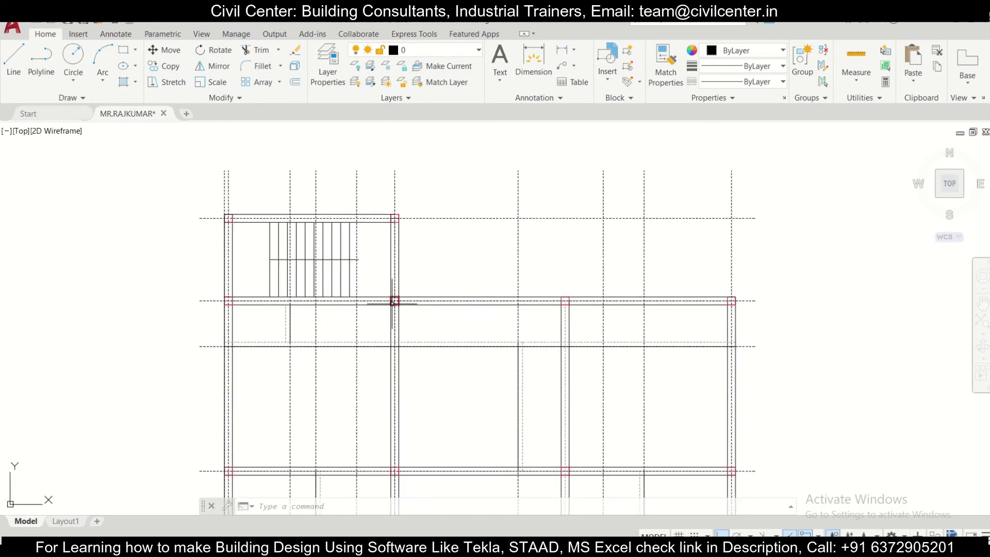
{"action": "scroll", "coordinate": [310, 250], "scroll_direction": "up", "scroll_amount": 2}
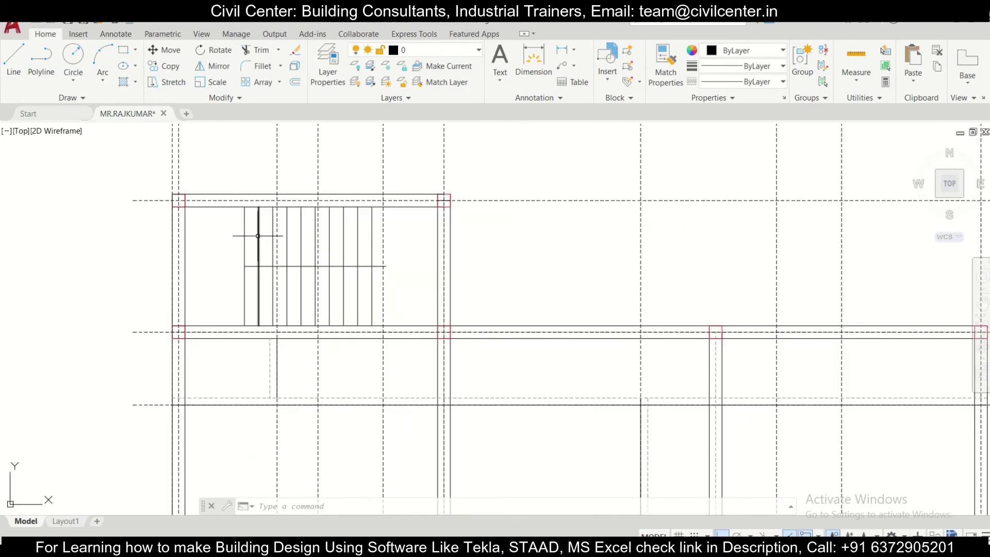
{"action": "scroll", "coordinate": [258, 233], "scroll_direction": "up", "scroll_amount": 2}
{"action": "scroll", "coordinate": [273, 227], "scroll_direction": "down", "scroll_amount": 4}
{"action": "scroll", "coordinate": [289, 217], "scroll_direction": "up", "scroll_amount": 2}
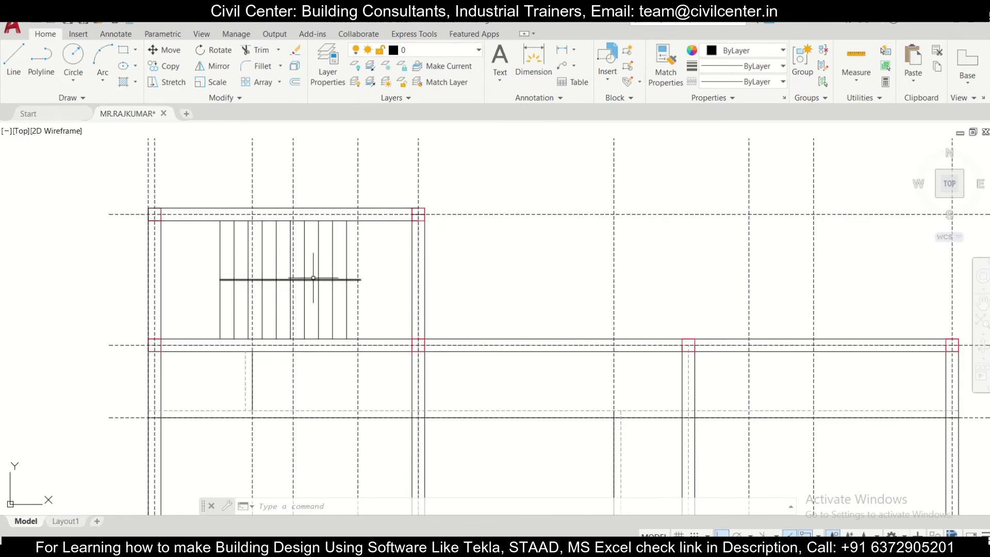
{"action": "middle_click_drag", "start_coordinate": [307, 249], "coordinate": [371, 284]}
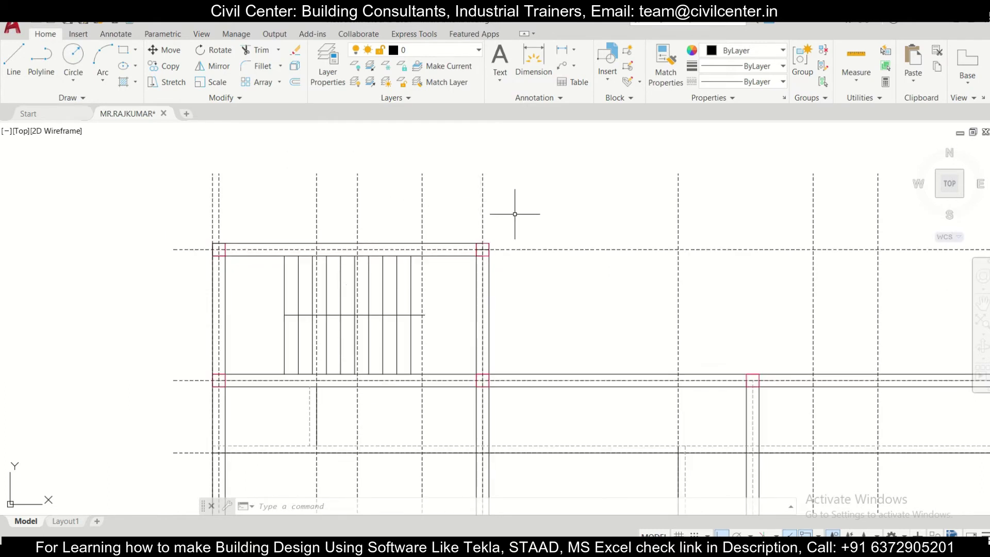
- Turn off the CL layer with LAYOFF, using the vertical dashed line above the staircase bay's right column
{"action": "key", "text": "Escape"}
{"action": "key", "text": "Escape"}
{"action": "left_click", "coordinate": [497, 191]}
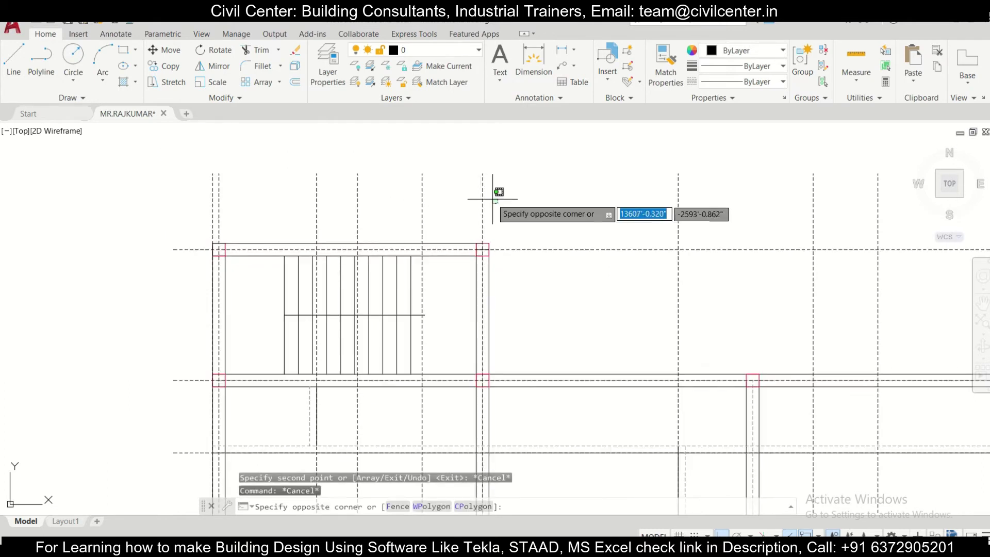
{"action": "key", "text": "Escape"}
{"action": "type", "text": "layoff"}
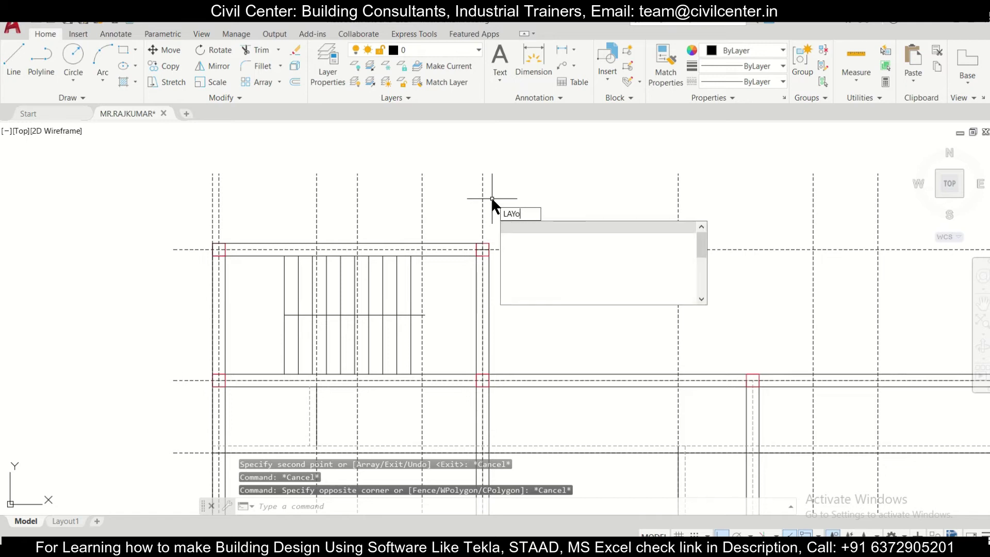
{"action": "key", "text": "Return"}
{"action": "left_click", "coordinate": [483, 189]}
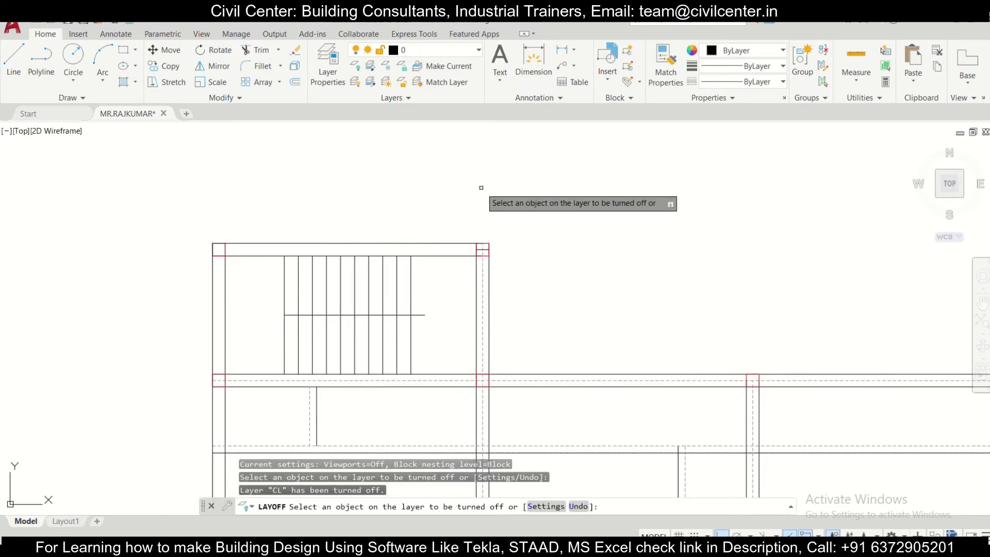
{"action": "key", "text": "Escape"}
- Delete the staircase tread lines and their horizontal middle line
{"action": "left_click", "coordinate": [441, 333]}
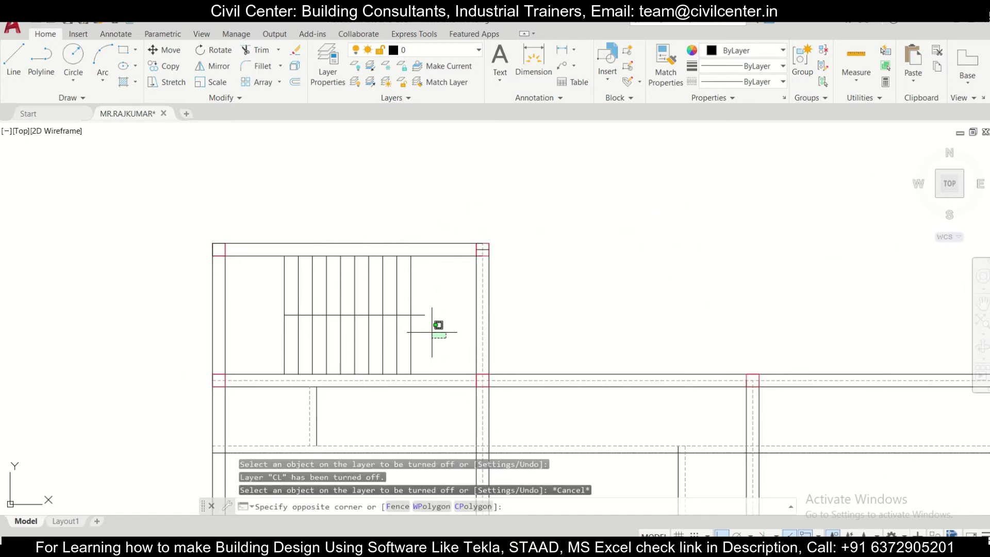
{"action": "left_click", "coordinate": [270, 278]}
{"action": "key", "text": "Delete"}
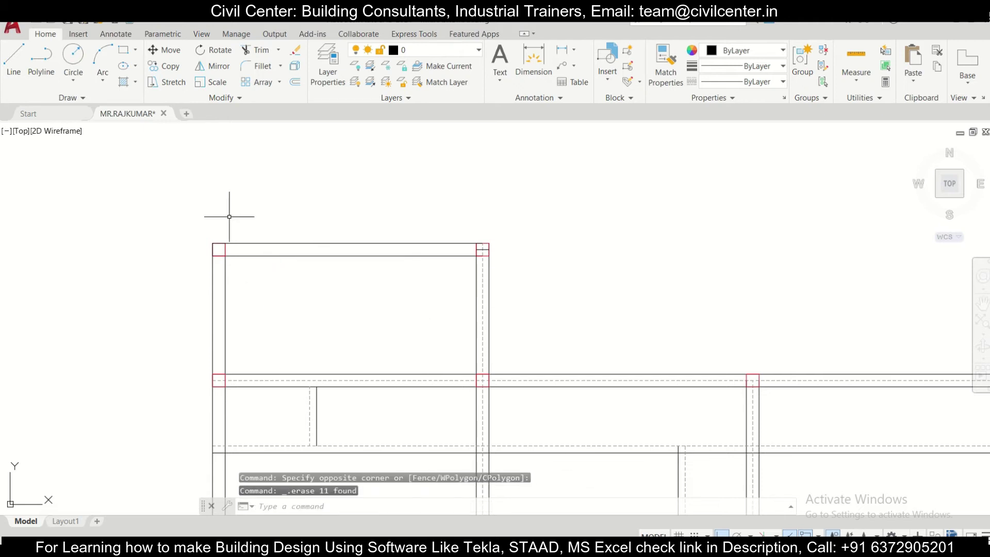
- Draw two crossing diagonal lines between the inner corners of the staircase bay at the plan's upper end
{"action": "left_click", "coordinate": [15, 54]}
{"action": "left_click", "coordinate": [219, 380]}
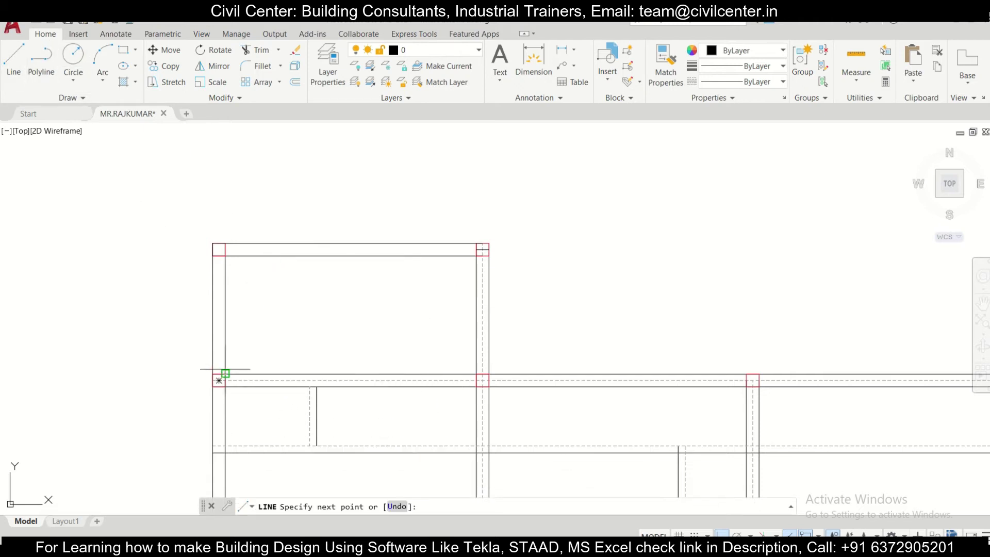
{"action": "left_click", "coordinate": [482, 250]}
{"action": "key", "text": "Return"}
{"action": "key", "text": "Return"}
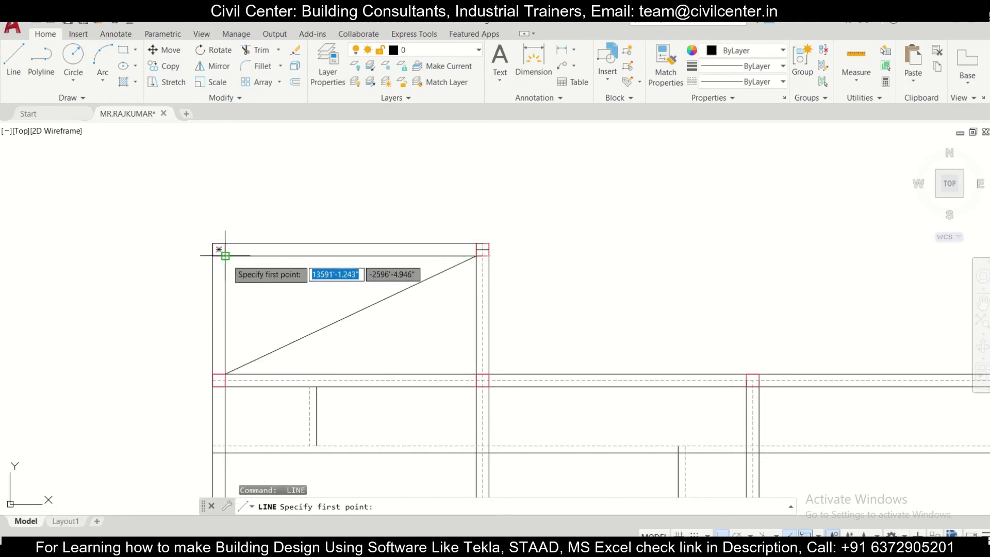
{"action": "left_click", "coordinate": [219, 249]}
{"action": "left_click", "coordinate": [482, 380]}
{"action": "key", "text": "Escape"}
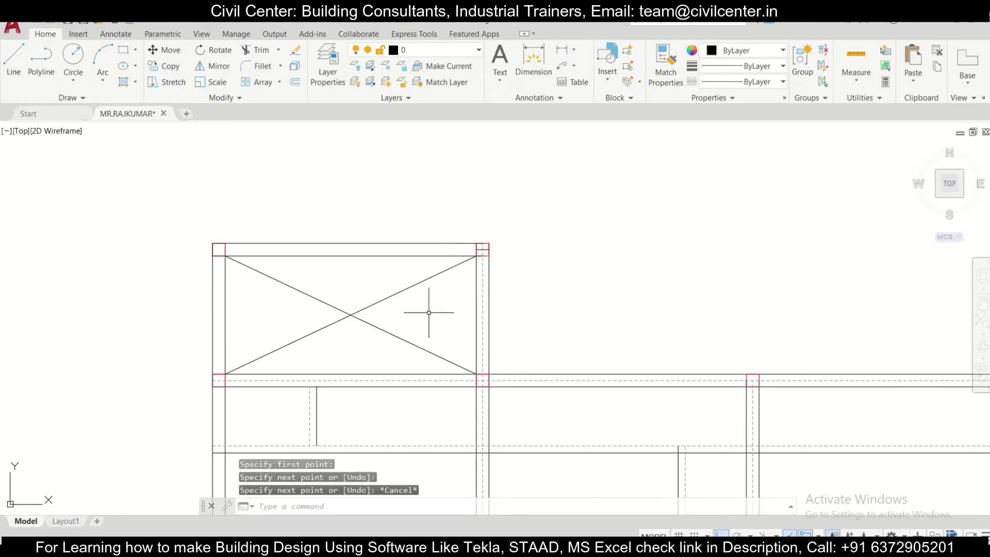
- Turn all layers back on with LAYON and save the plan drawing
{"action": "scroll", "coordinate": [538, 272], "scroll_direction": "down", "scroll_amount": 5}
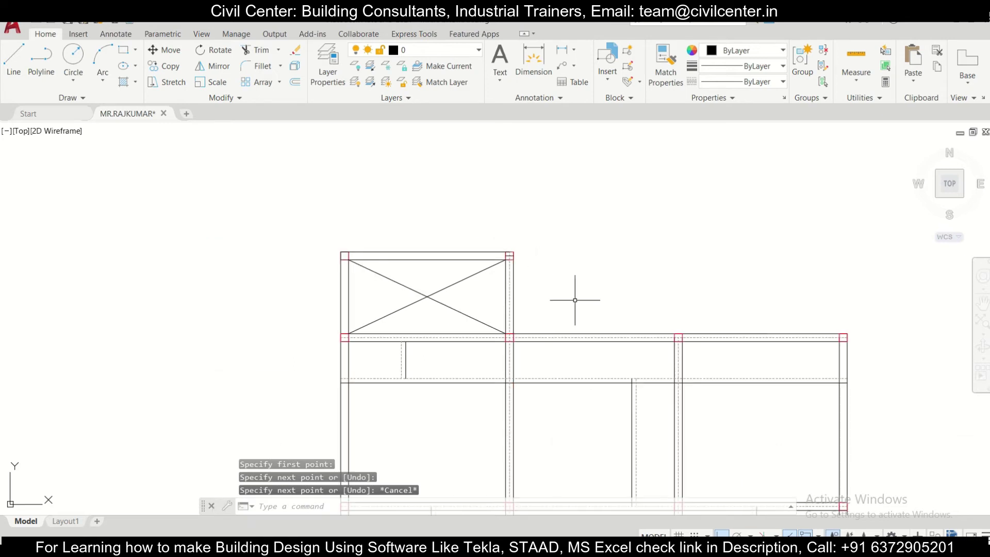
{"action": "type", "text": "LAYON"}
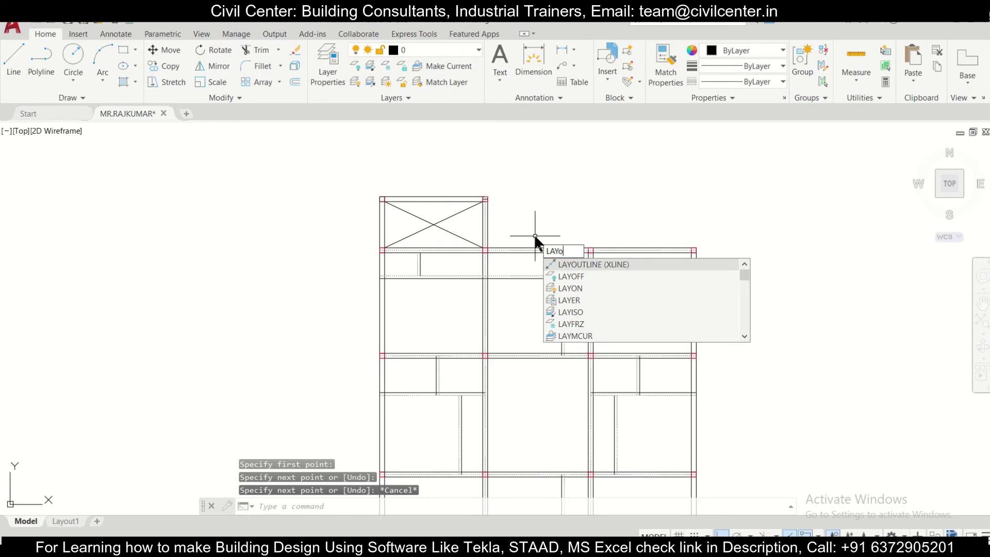
{"action": "key", "text": "Return"}
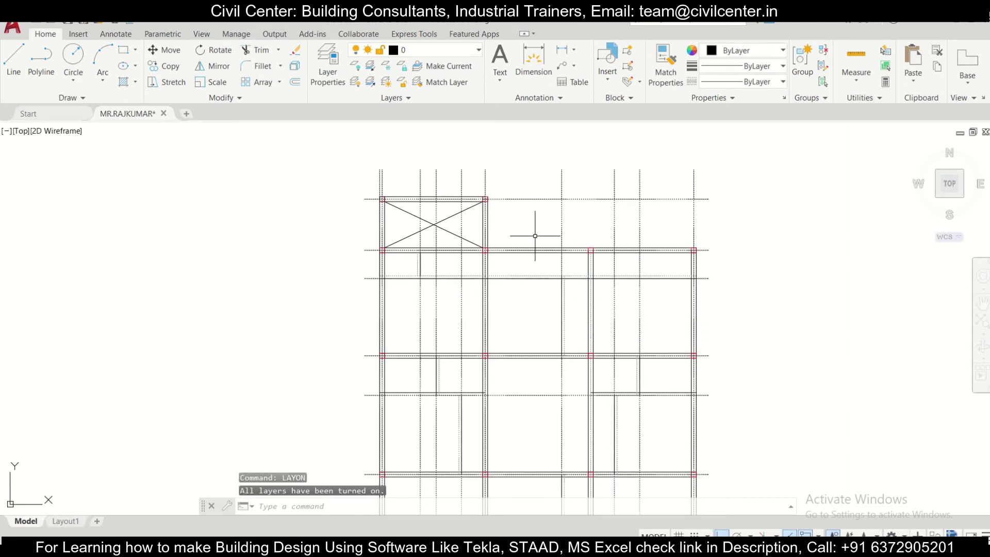
{"action": "scroll", "coordinate": [535, 236], "scroll_direction": "down", "scroll_amount": 4}
{"action": "scroll", "coordinate": [508, 206], "scroll_direction": "up", "scroll_amount": 7}
{"action": "scroll", "coordinate": [509, 206], "scroll_direction": "down", "scroll_amount": 6}
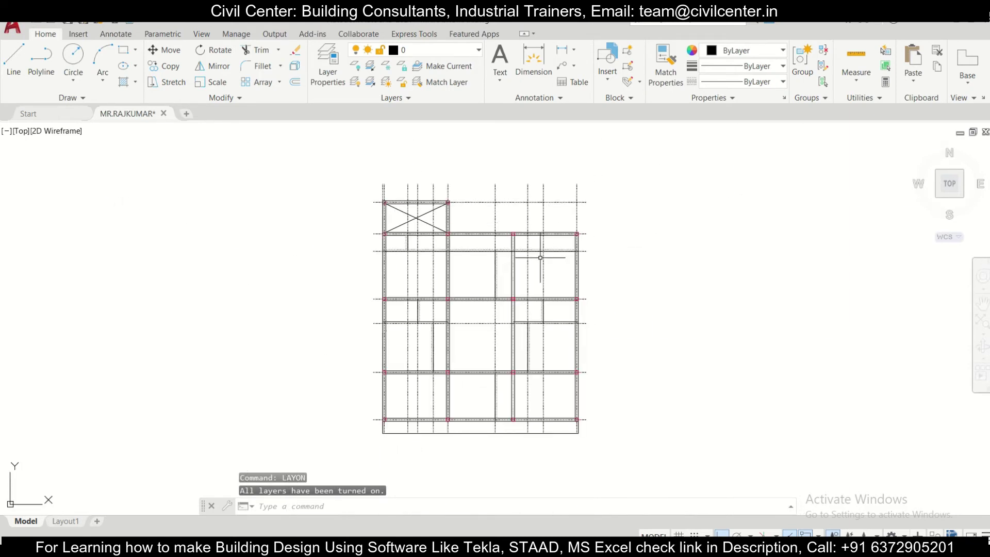
{"action": "scroll", "coordinate": [509, 417], "scroll_direction": "up", "scroll_amount": 4}
{"action": "scroll", "coordinate": [507, 419], "scroll_direction": "down", "scroll_amount": 2}
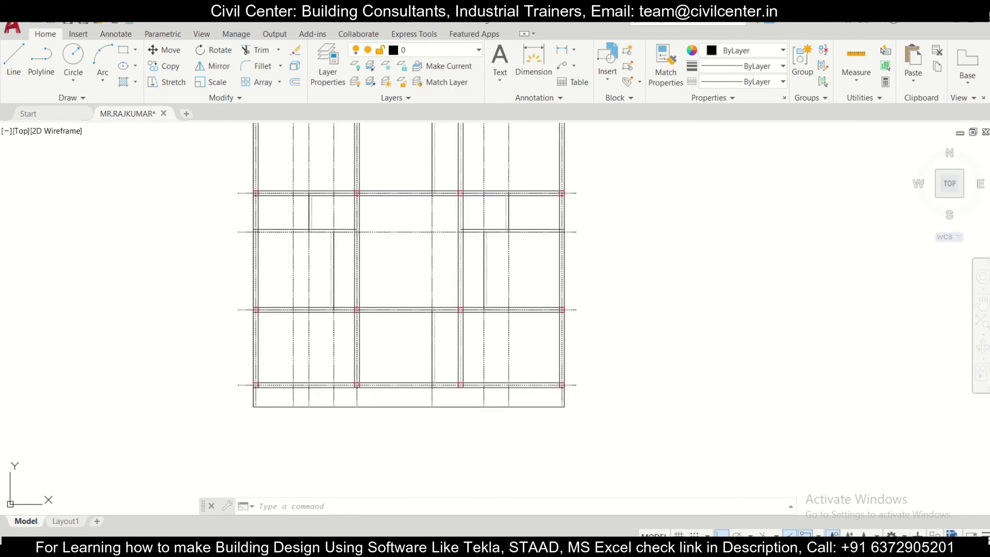
{"action": "key", "text": "ctrl+s"}
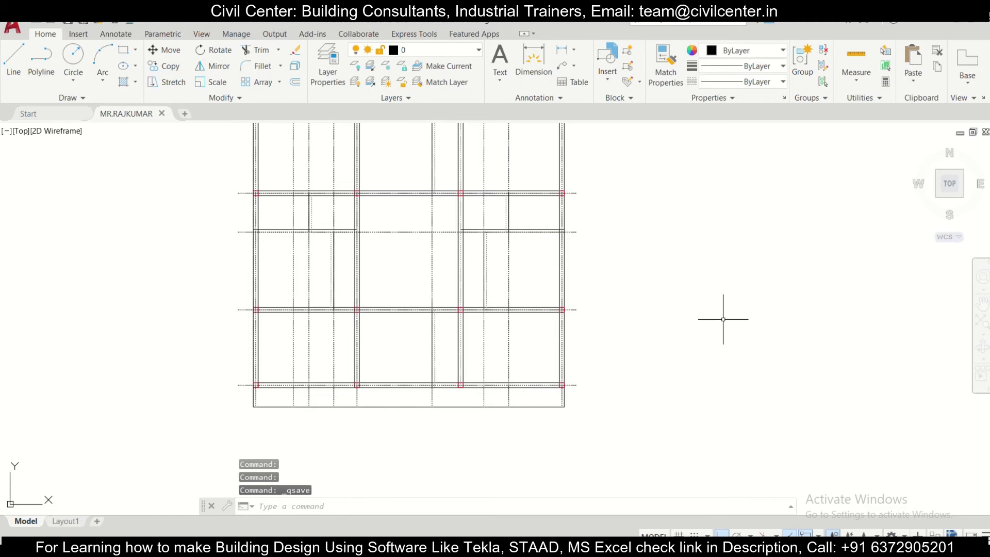
{"action": "scroll", "coordinate": [723, 320], "scroll_direction": "down", "scroll_amount": 3}
{"action": "middle_click_drag", "start_coordinate": [691, 316], "coordinate": [593, 325]}
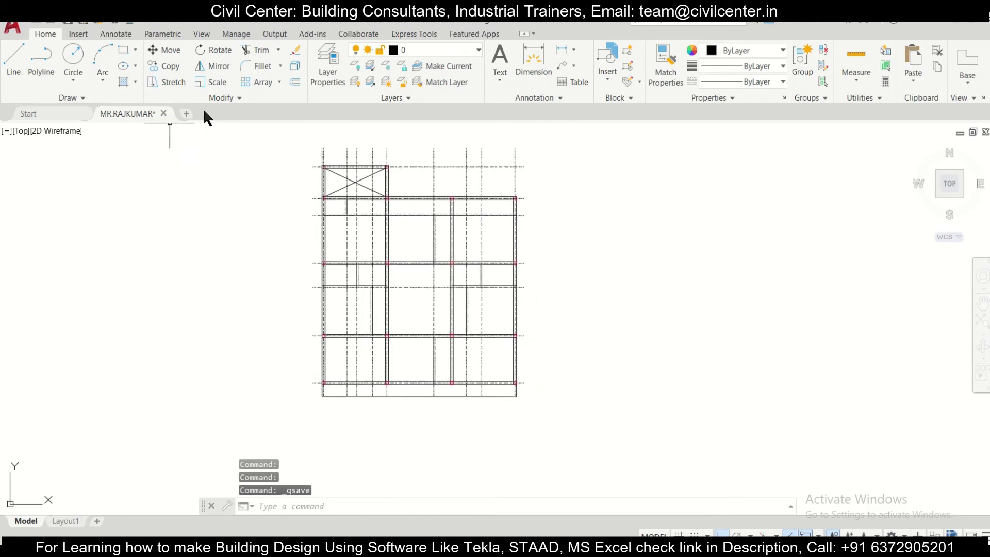
{"action": "scroll", "coordinate": [380, 167], "scroll_direction": "up", "scroll_amount": 2}
{"action": "scroll", "coordinate": [380, 167], "scroll_direction": "up", "scroll_amount": 2}
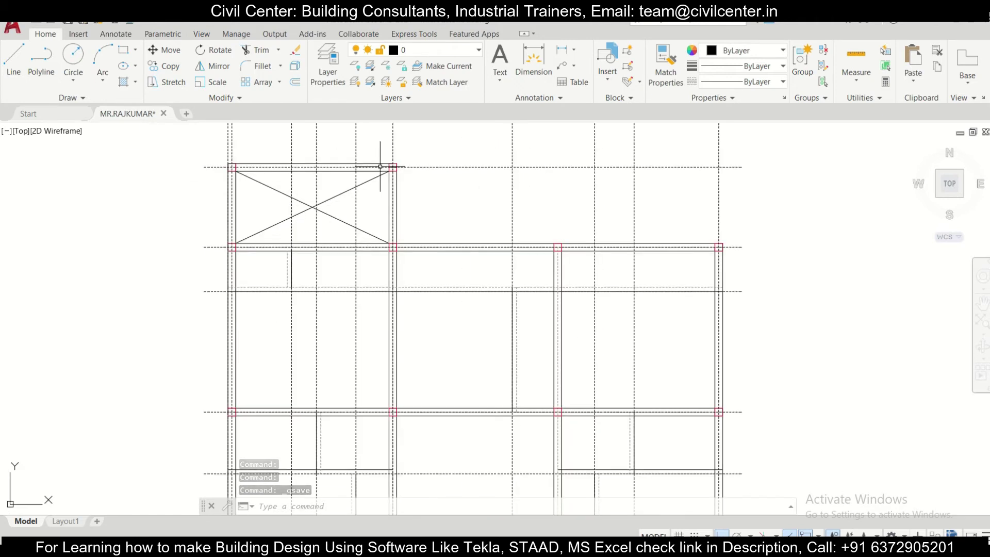
- Create a new drawing and configure its units to decimal length with precision 0 and an insertion scale of millimeters
{"action": "left_click", "coordinate": [187, 113]}
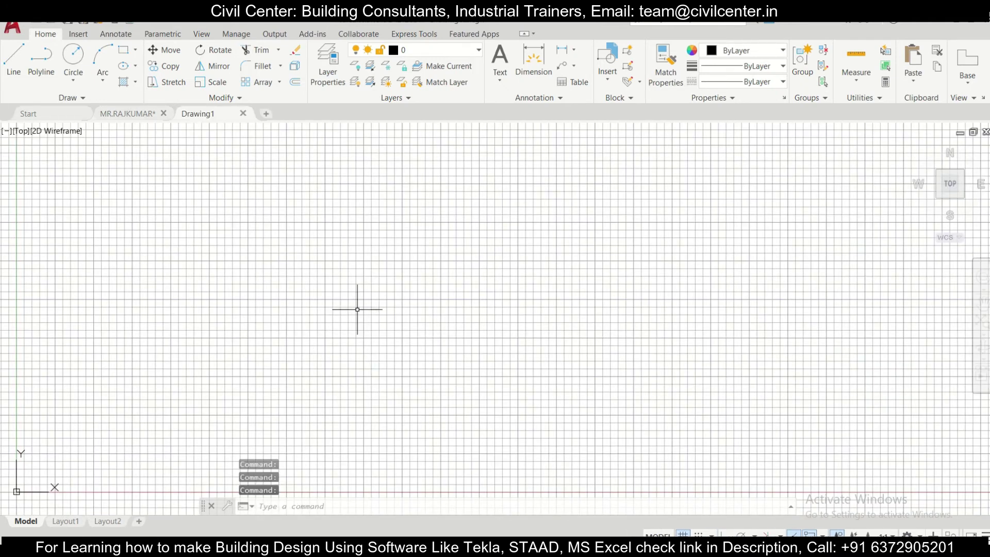
{"action": "type", "text": "un"}
{"action": "key", "text": "Return"}
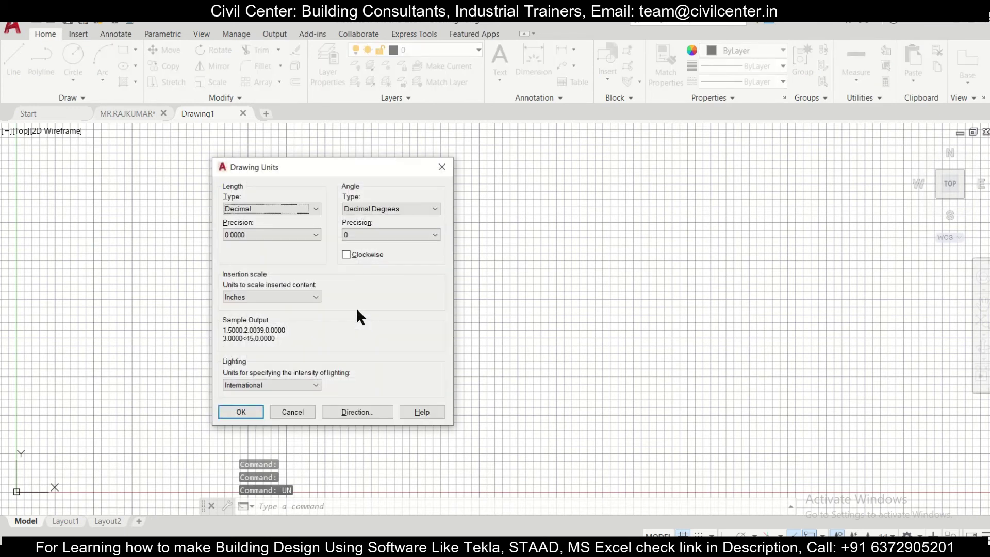
{"action": "left_click", "coordinate": [299, 233]}
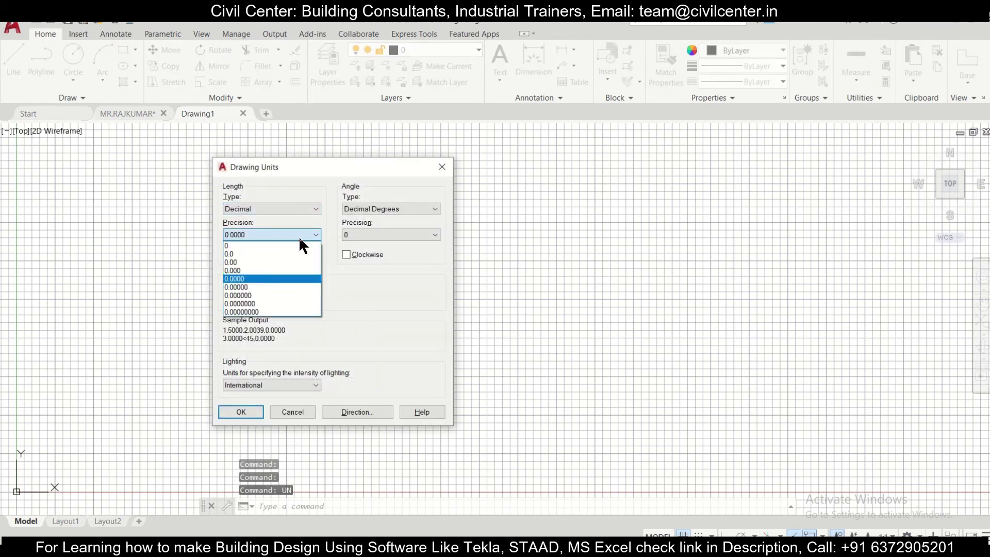
{"action": "left_click", "coordinate": [289, 244]}
{"action": "left_click", "coordinate": [284, 296]}
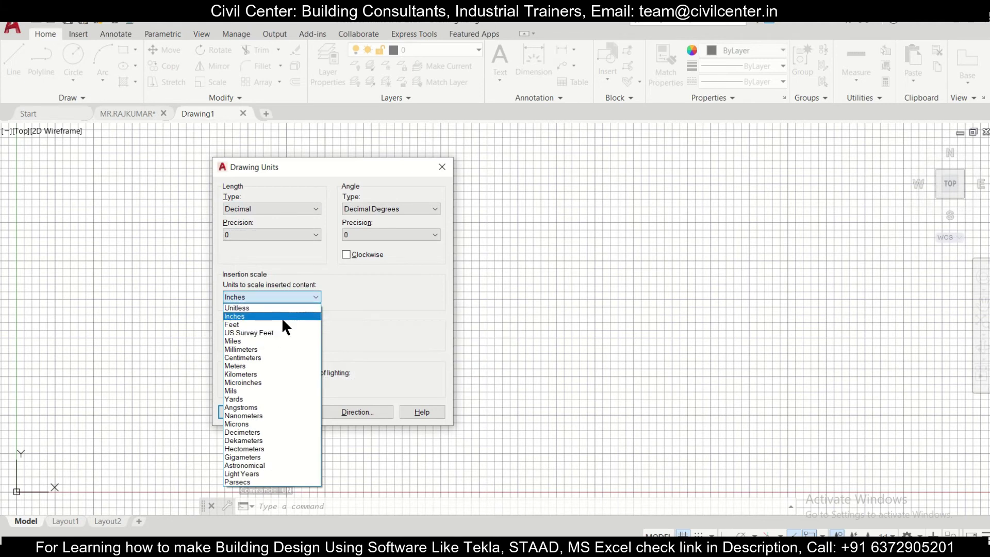
{"action": "left_click", "coordinate": [282, 349]}
{"action": "left_click", "coordinate": [249, 411]}
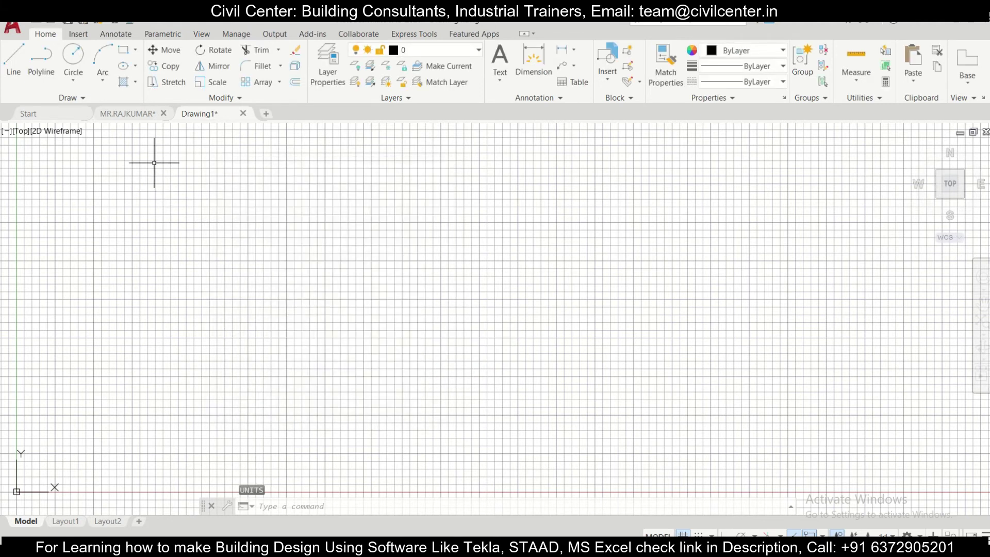
- Draw a horizontal line 254 mm long with Ortho on in the new drawing
{"action": "left_click", "coordinate": [16, 67]}
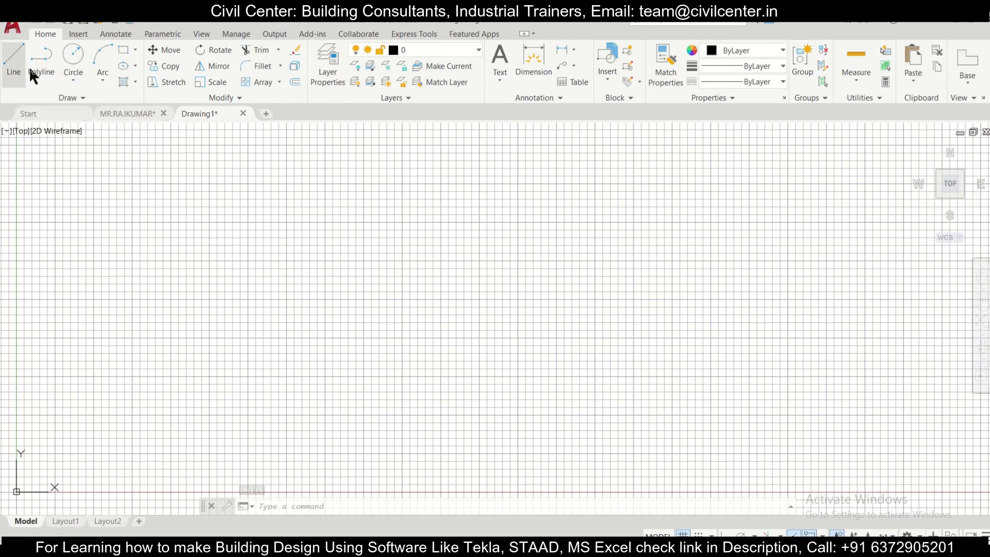
{"action": "left_click", "coordinate": [281, 207]}
{"action": "key", "text": "F8"}
{"action": "type", "text": "2"}
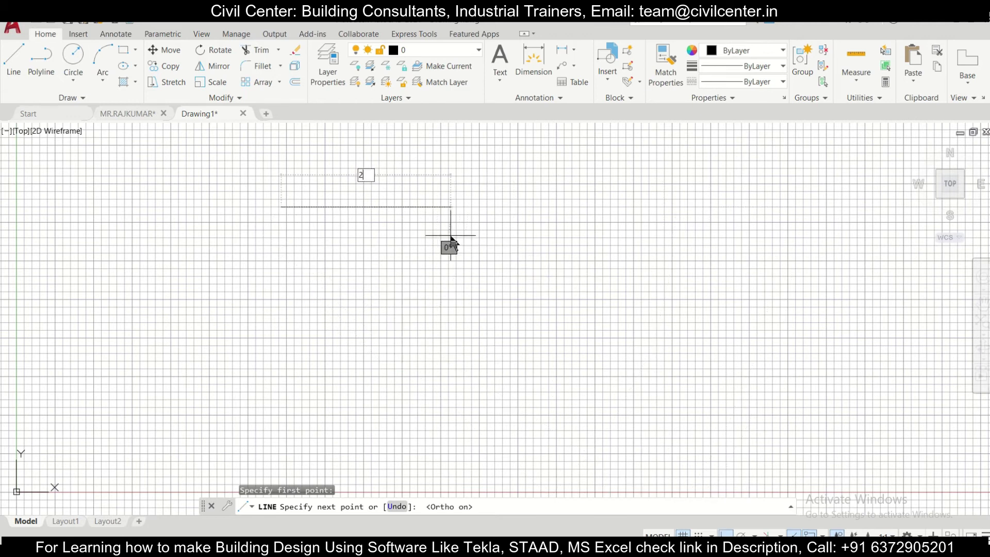
{"action": "type", "text": "54"}
{"action": "key", "text": "Return"}
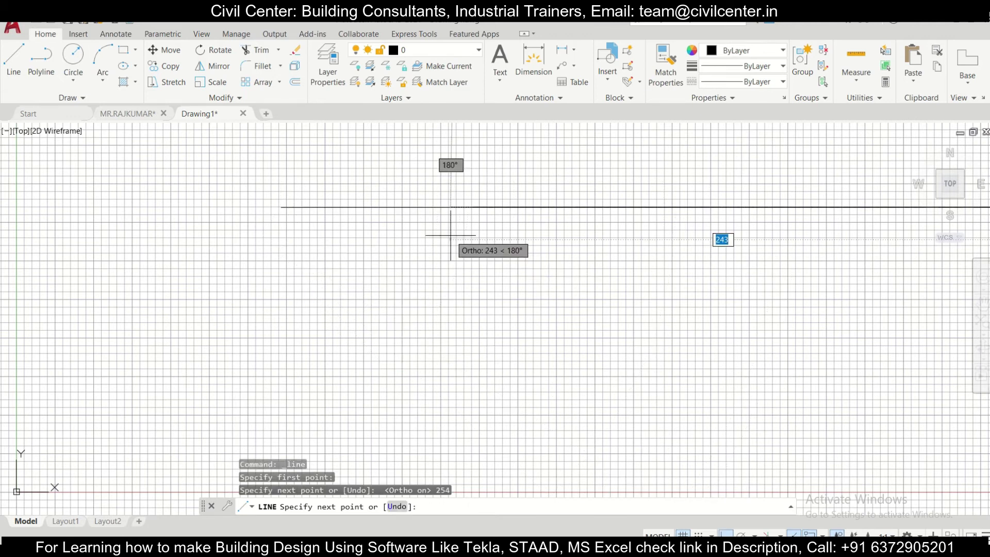
{"action": "key", "text": "Escape"}
{"action": "scroll", "coordinate": [449, 235], "scroll_direction": "down", "scroll_amount": 3}
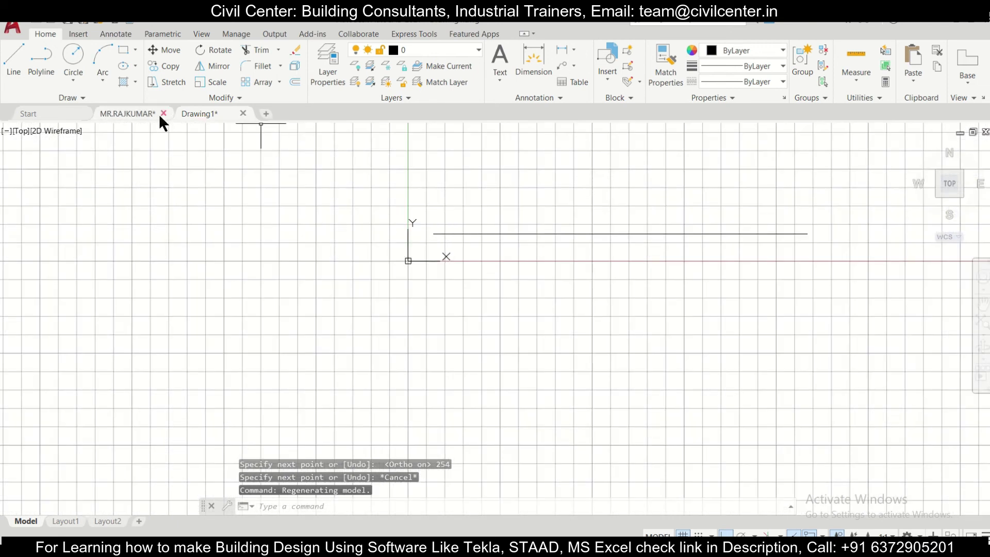
- Return to the plan drawing and measure the width of the staircase bay's upper-left corner column with the Dimension tool
{"action": "left_click", "coordinate": [129, 111]}
{"action": "scroll", "coordinate": [231, 157], "scroll_direction": "up", "scroll_amount": 1}
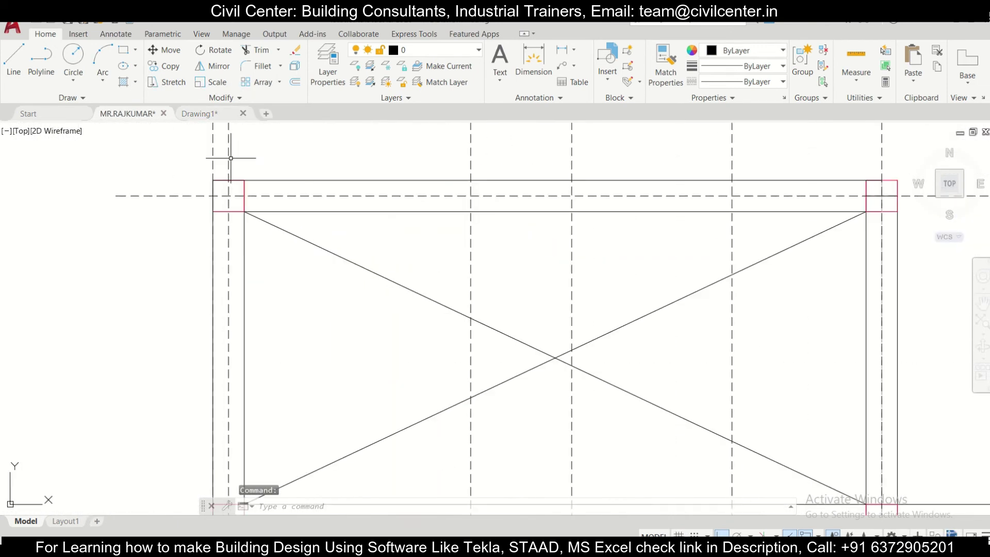
{"action": "left_click", "coordinate": [536, 56]}
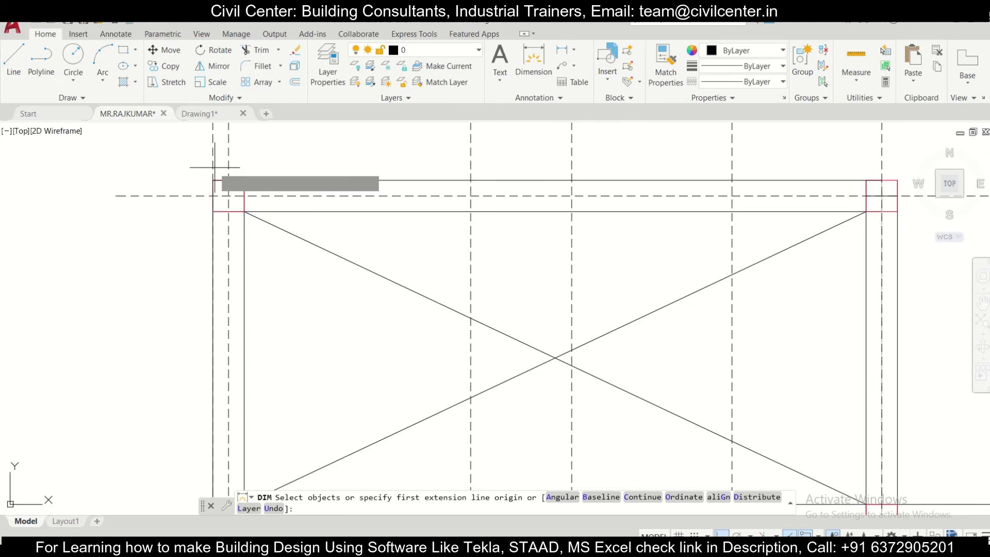
{"action": "left_click", "coordinate": [213, 180]}
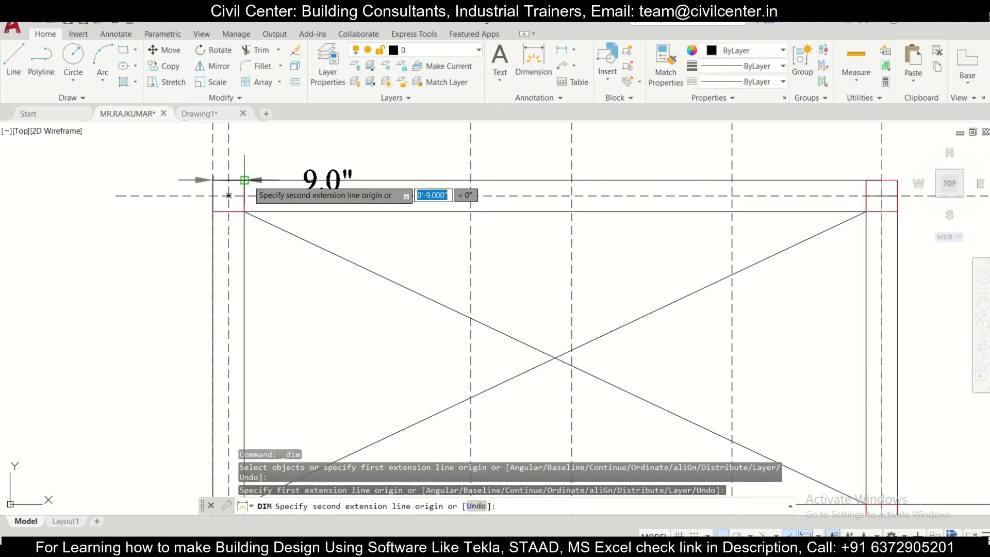
- Switch back to Drawing1 and delete the horizontal test line
{"action": "left_click", "coordinate": [208, 110]}
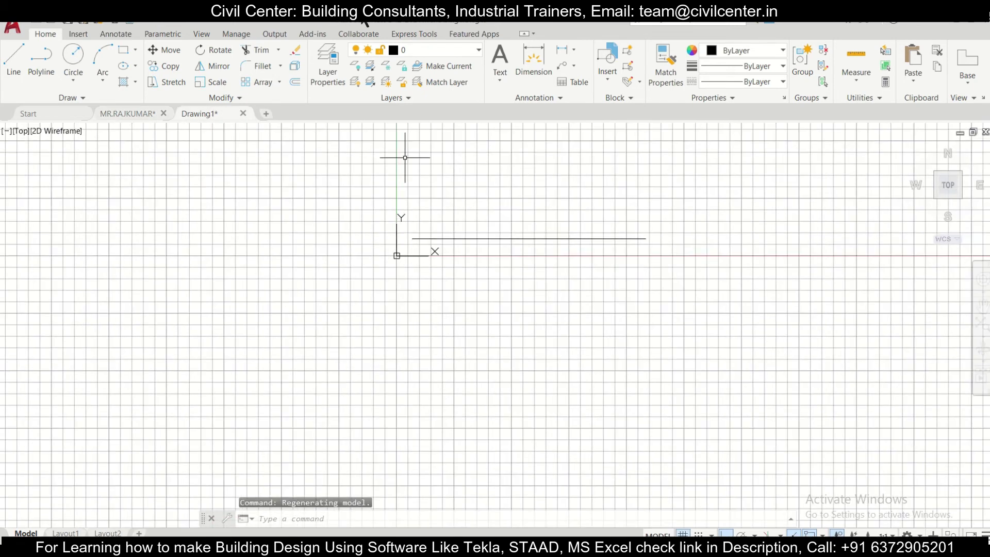
{"action": "left_click", "coordinate": [442, 242]}
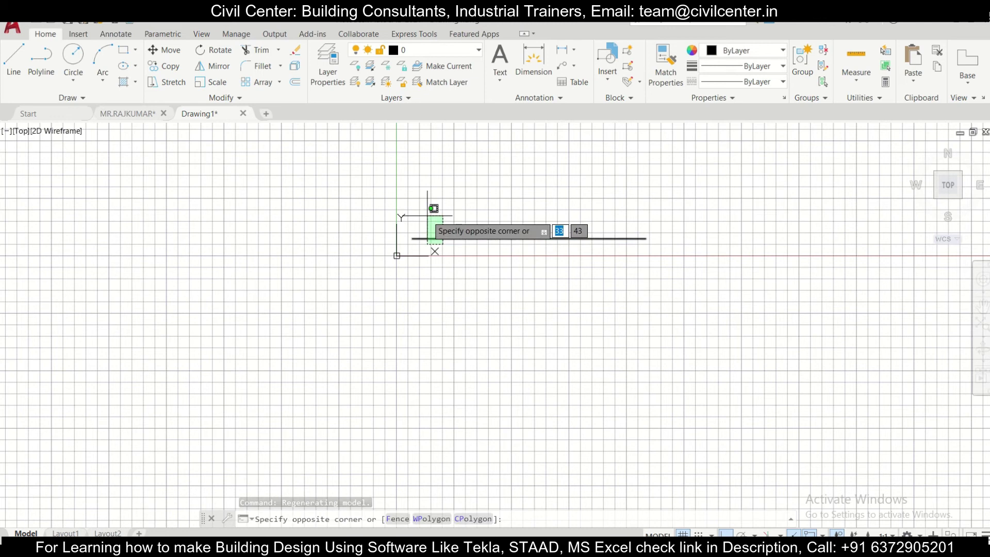
{"action": "left_click", "coordinate": [408, 217]}
{"action": "key", "text": "Delete"}
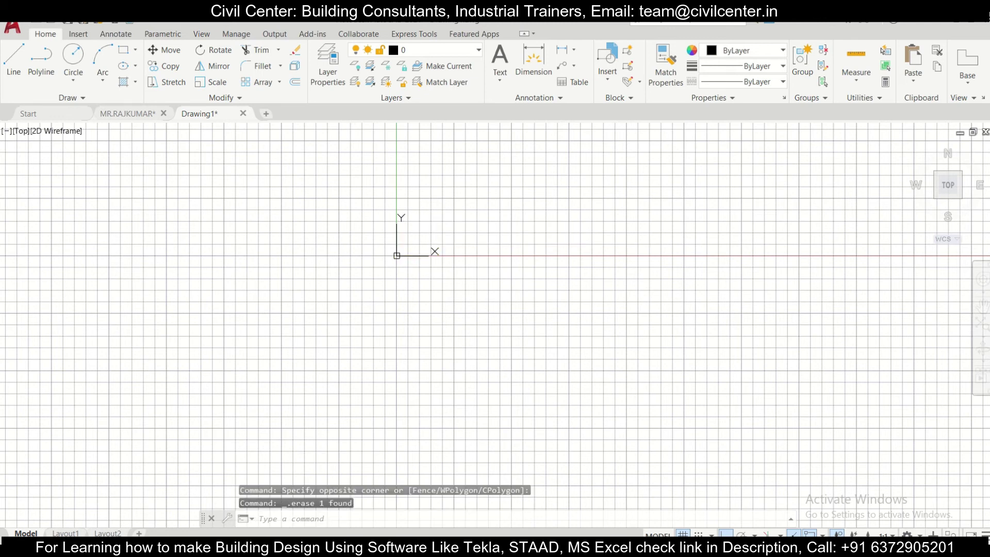
- Open the Windows Calculator, compute 9 × 25.4 to convert the column width to millimetres, and minimize it
{"action": "key", "text": "super+s"}
{"action": "type", "text": "v"}
{"action": "key", "text": "BackSpace"}
{"action": "type", "text": "cal"}
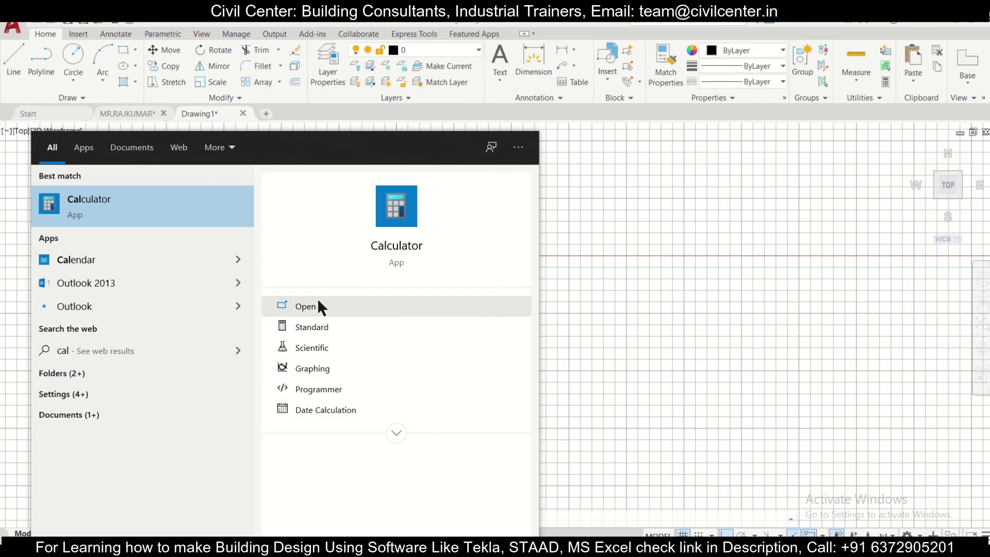
{"action": "left_click", "coordinate": [388, 309]}
{"action": "left_click", "coordinate": [668, 297]}
{"action": "left_click", "coordinate": [711, 291]}
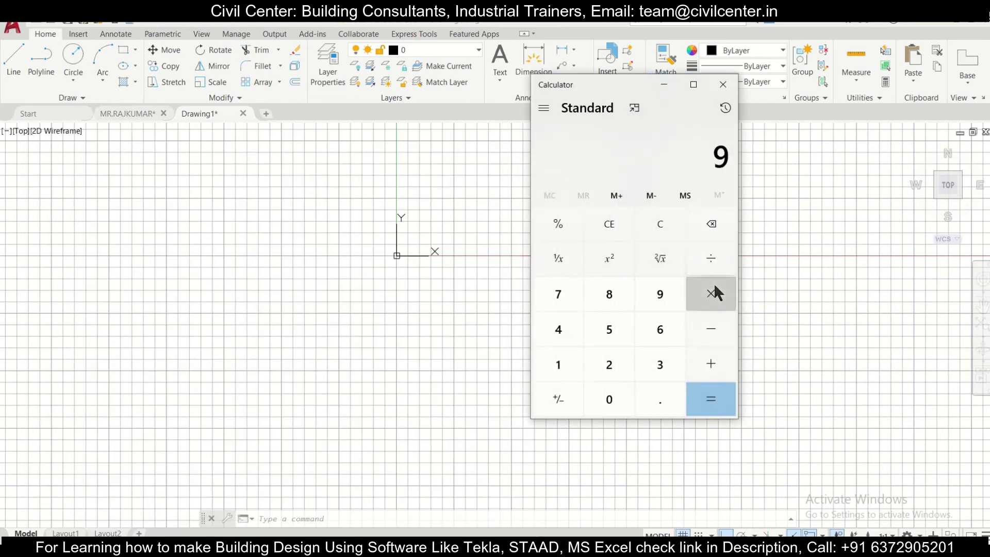
{"action": "left_click", "coordinate": [616, 360]}
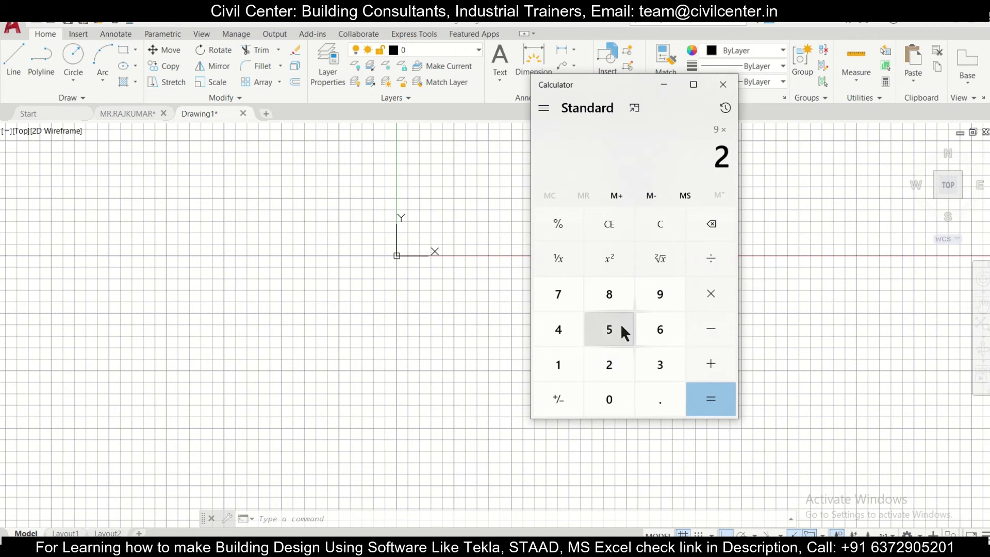
{"action": "left_click", "coordinate": [620, 323]}
{"action": "left_click", "coordinate": [658, 397]}
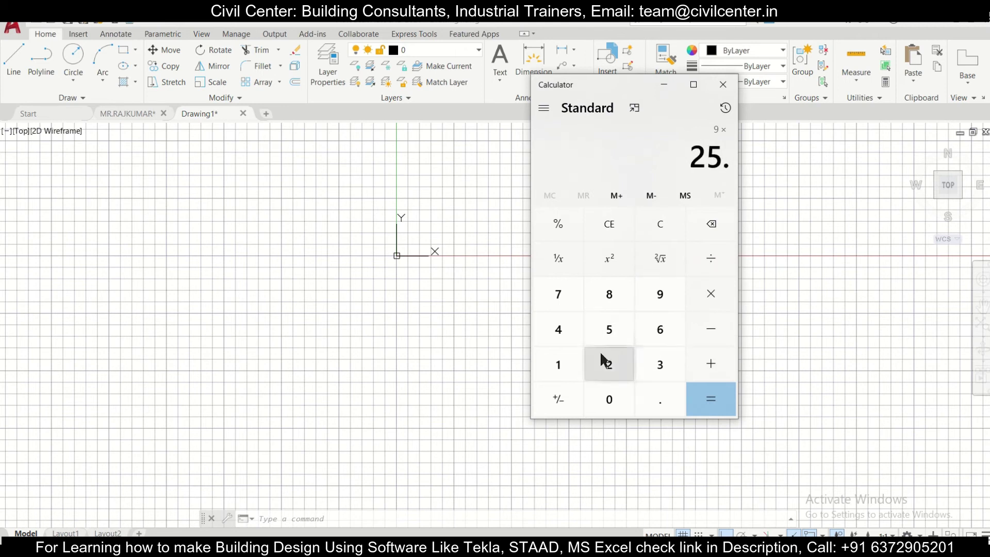
{"action": "left_click", "coordinate": [566, 334]}
{"action": "left_click", "coordinate": [705, 398]}
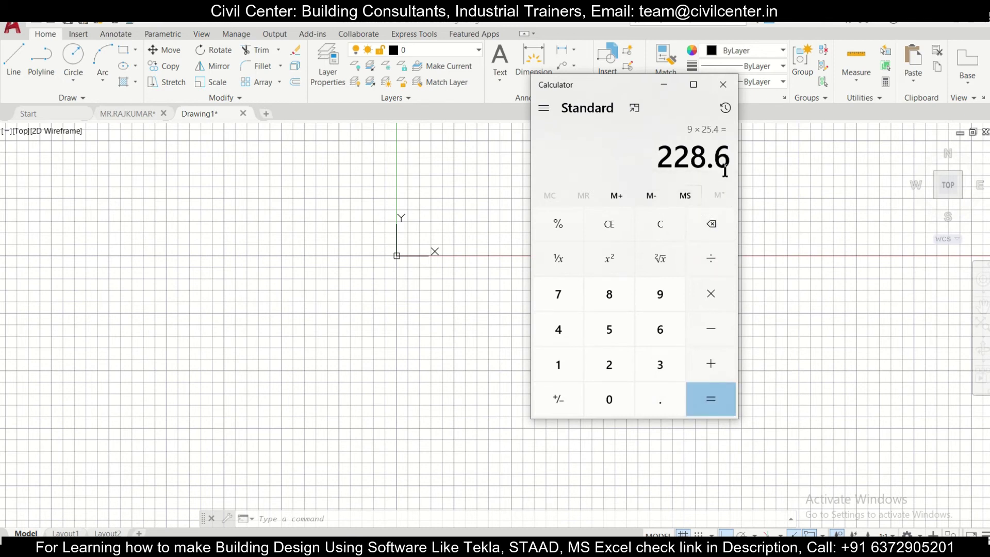
{"action": "left_click", "coordinate": [664, 84]}
- Set the drawing units' length precision to 0.0 in Drawing1
{"action": "scroll", "coordinate": [435, 283], "scroll_direction": "down", "scroll_amount": 2}
{"action": "middle_click_drag", "start_coordinate": [525, 256], "coordinate": [442, 353]}
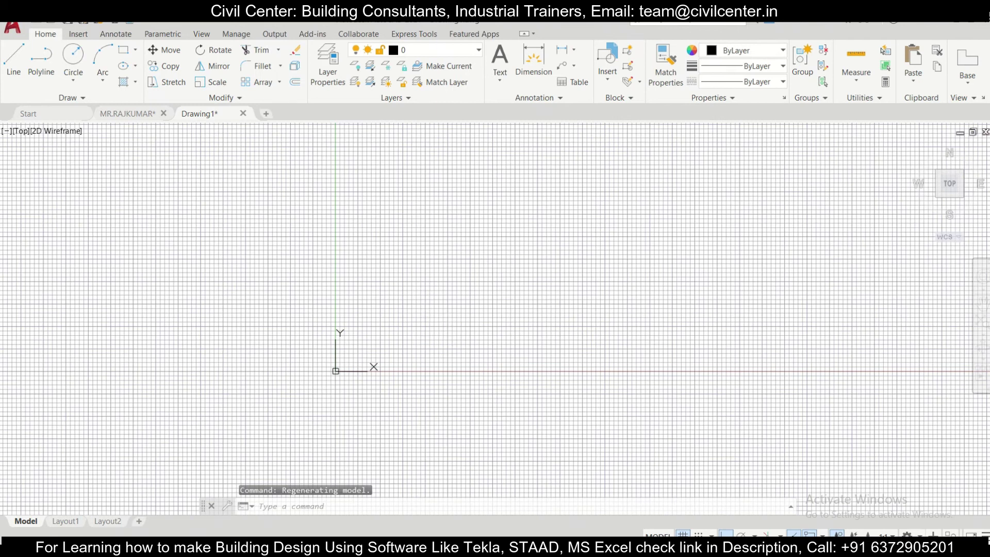
{"action": "type", "text": "un"}
{"action": "key", "text": "Return"}
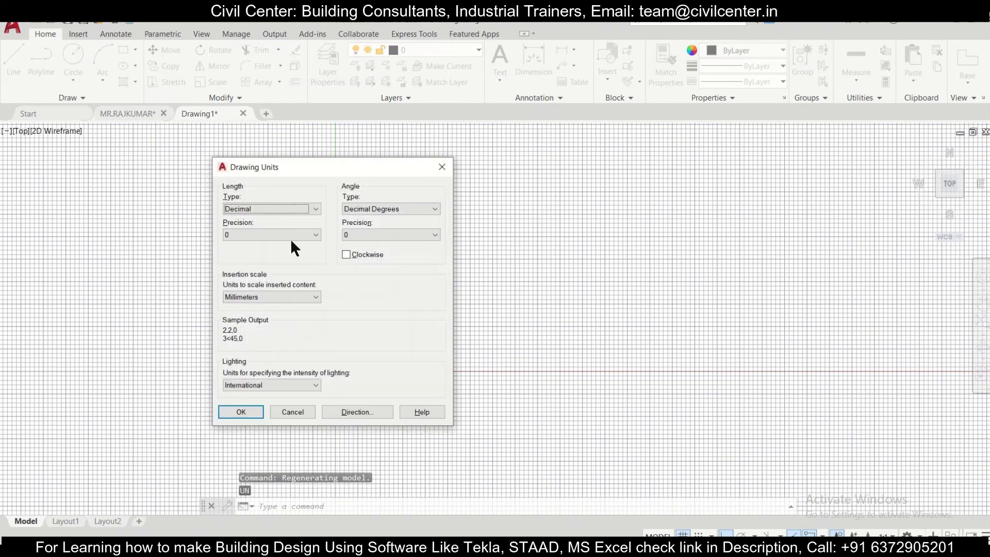
{"action": "left_click", "coordinate": [290, 238]}
{"action": "left_click", "coordinate": [287, 250]}
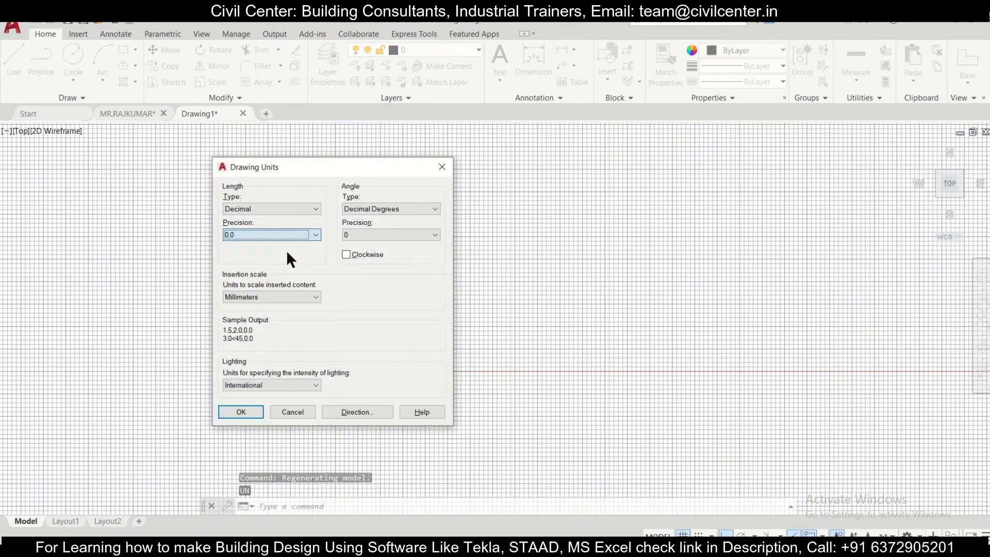
{"action": "left_click", "coordinate": [243, 412]}
- Check the converted column width in Calculator, and draw a horizontal line 228.6 mm long in Drawing1
{"action": "left_click", "coordinate": [707, 546]}
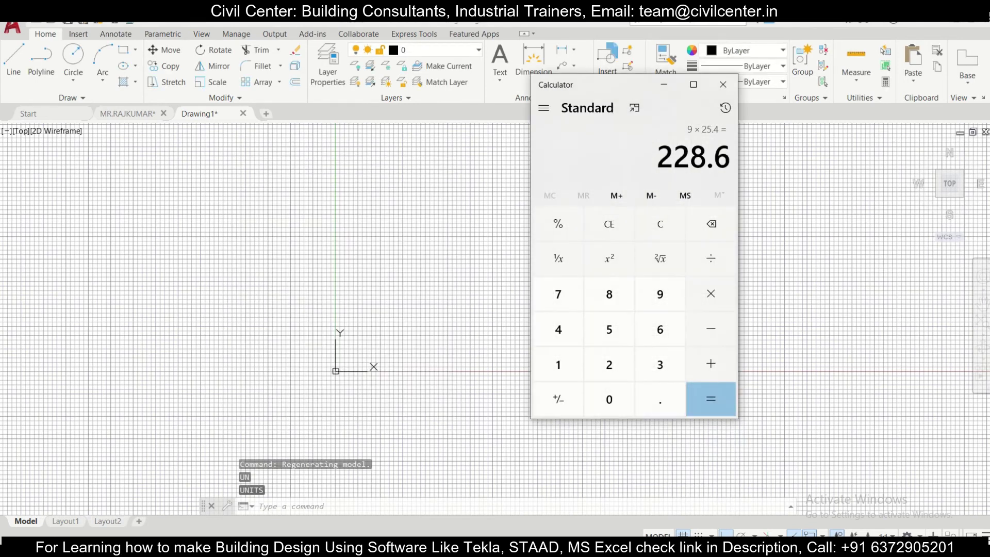
{"action": "key", "text": "alt+Tab"}
{"action": "left_click", "coordinate": [15, 60]}
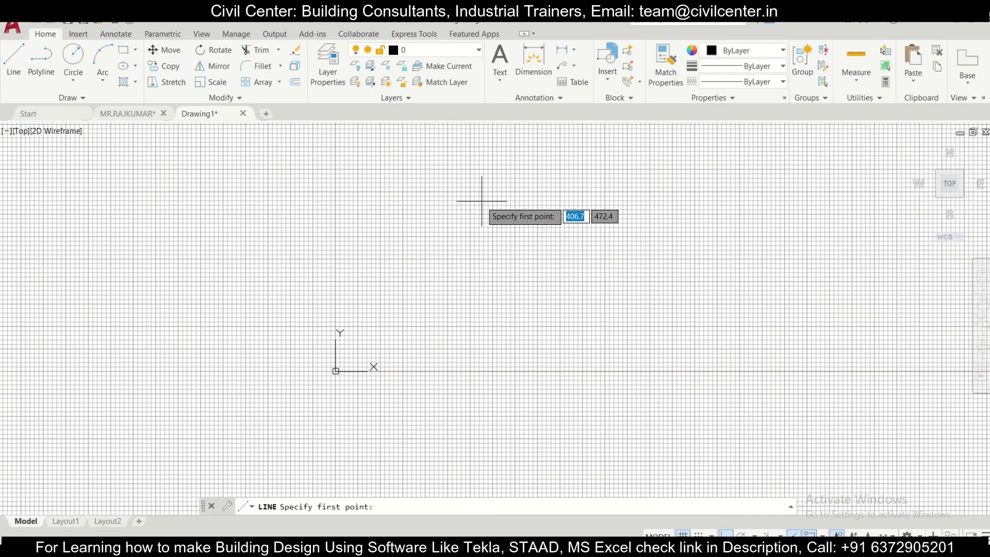
{"action": "left_click", "coordinate": [389, 234]}
{"action": "type", "text": "228.6"}
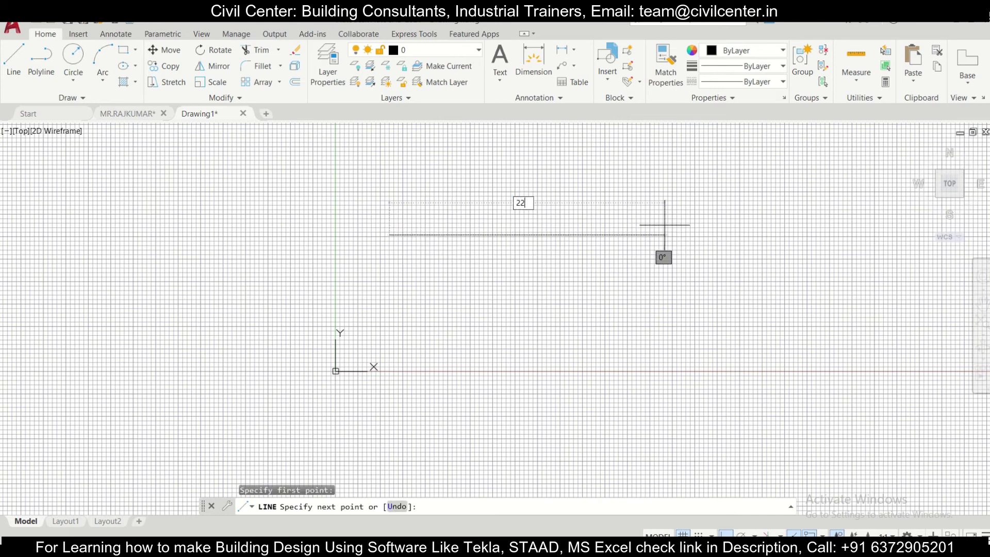
{"action": "key", "text": "Return"}
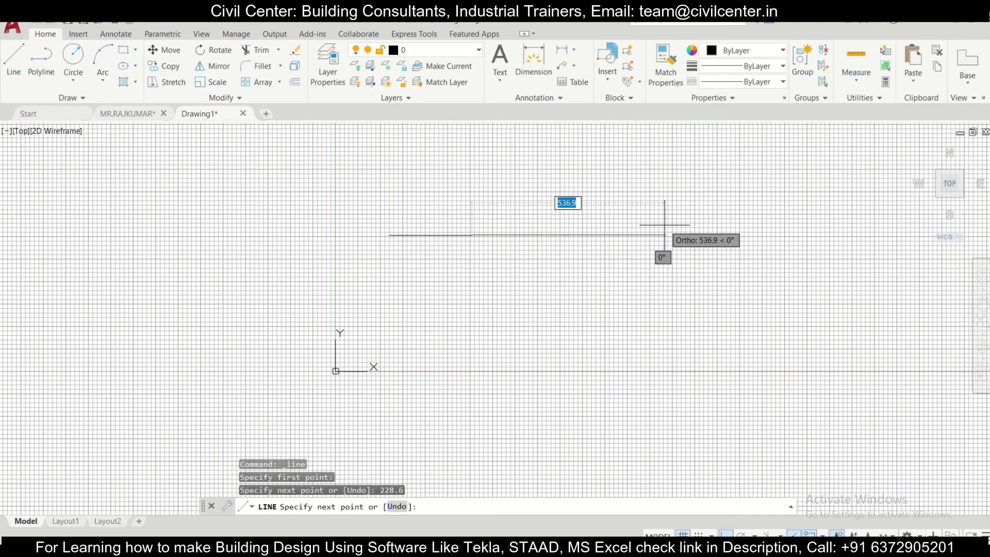
{"action": "key", "text": "Escape"}
- Dimension the horizontal line's length between its two endpoints, with the dimension placed above it
{"action": "scroll", "coordinate": [397, 232], "scroll_direction": "up", "scroll_amount": 6}
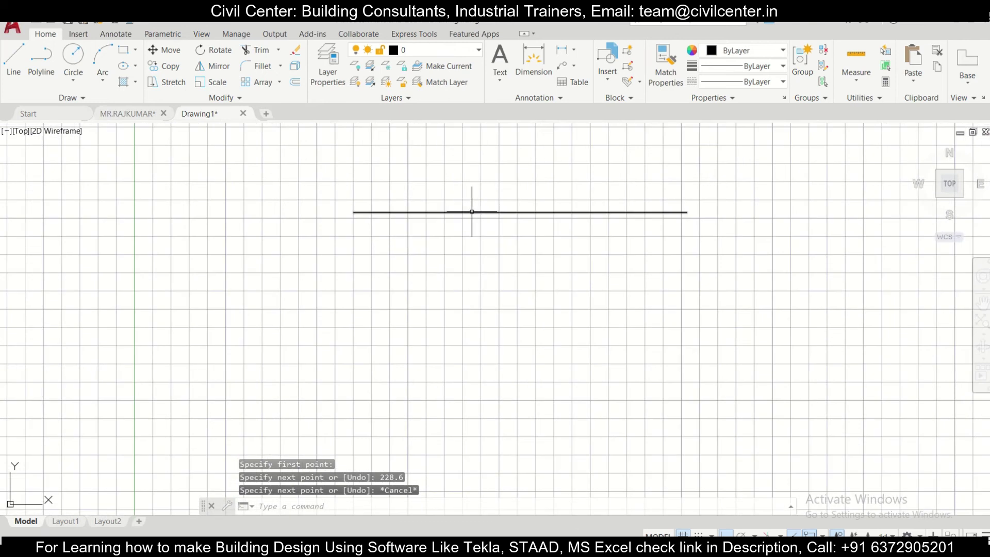
{"action": "left_click", "coordinate": [529, 56]}
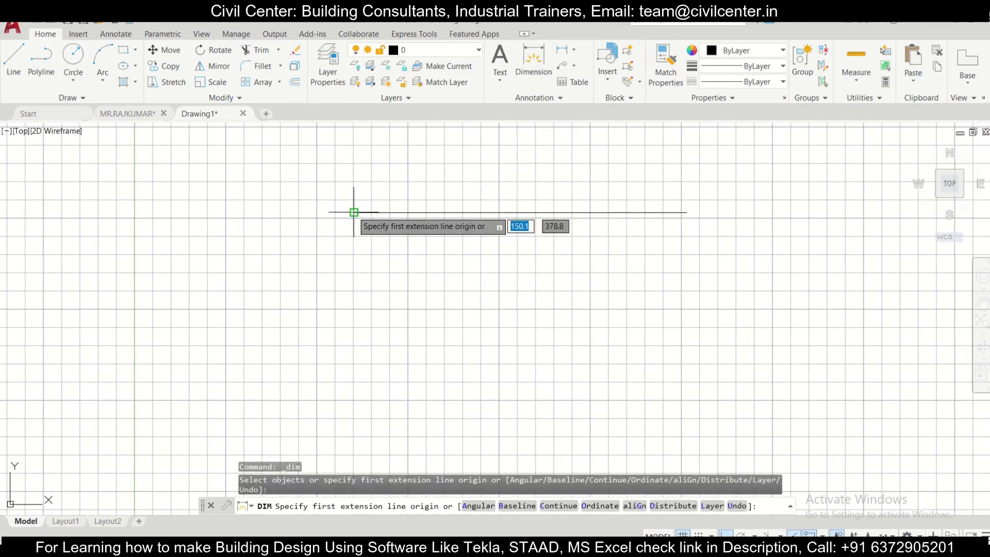
{"action": "left_click", "coordinate": [354, 213]}
{"action": "left_click", "coordinate": [686, 213]}
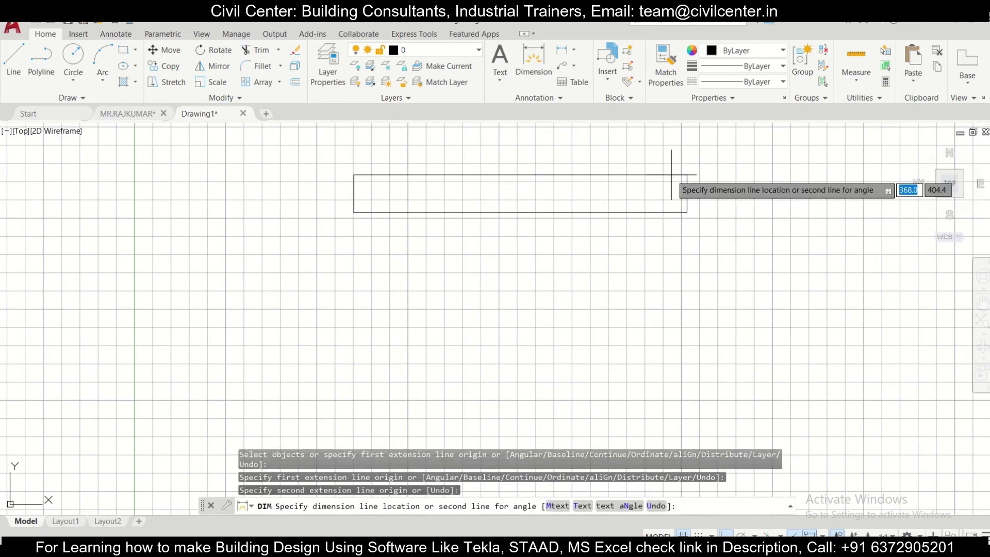
{"action": "left_click", "coordinate": [644, 186]}
{"action": "scroll", "coordinate": [567, 176], "scroll_direction": "up", "scroll_amount": 5}
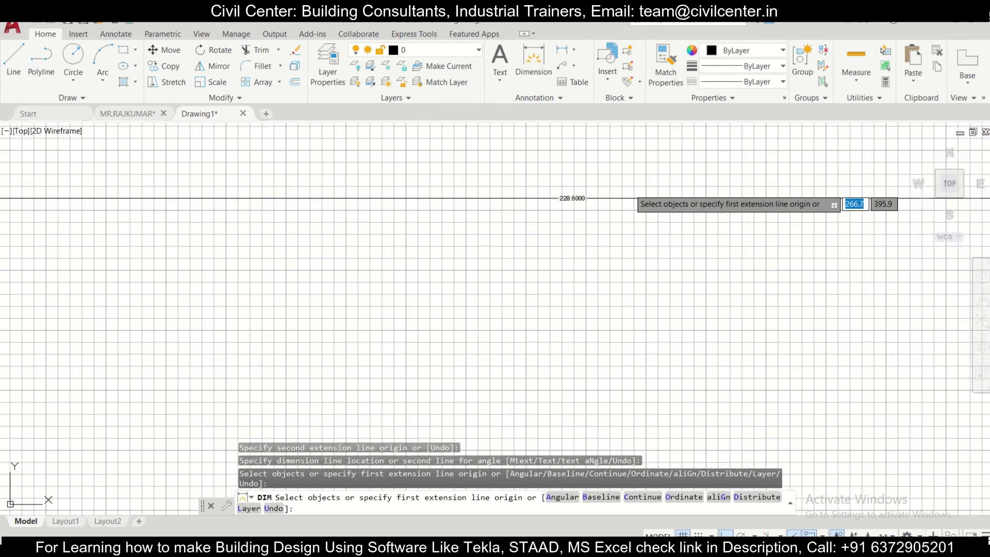
{"action": "scroll", "coordinate": [630, 188], "scroll_direction": "up", "scroll_amount": 3}
{"action": "scroll", "coordinate": [527, 212], "scroll_direction": "down", "scroll_amount": 3}
{"action": "key", "text": "Escape"}
- Delete the dimension above the horizontal line
{"action": "left_click", "coordinate": [537, 220]}
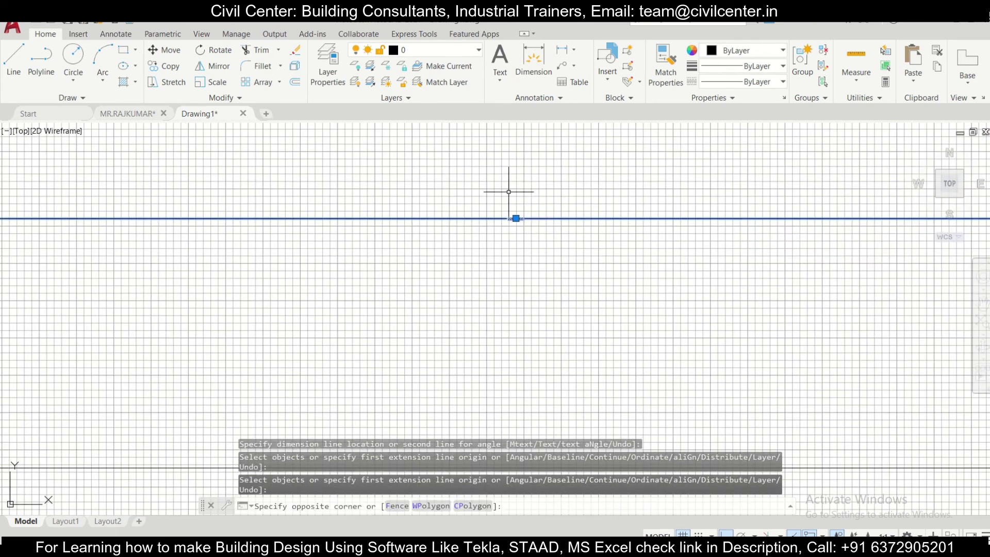
{"action": "left_click", "coordinate": [508, 192]}
{"action": "key", "text": "Delete"}
{"action": "scroll", "coordinate": [509, 192], "scroll_direction": "down", "scroll_amount": 4}
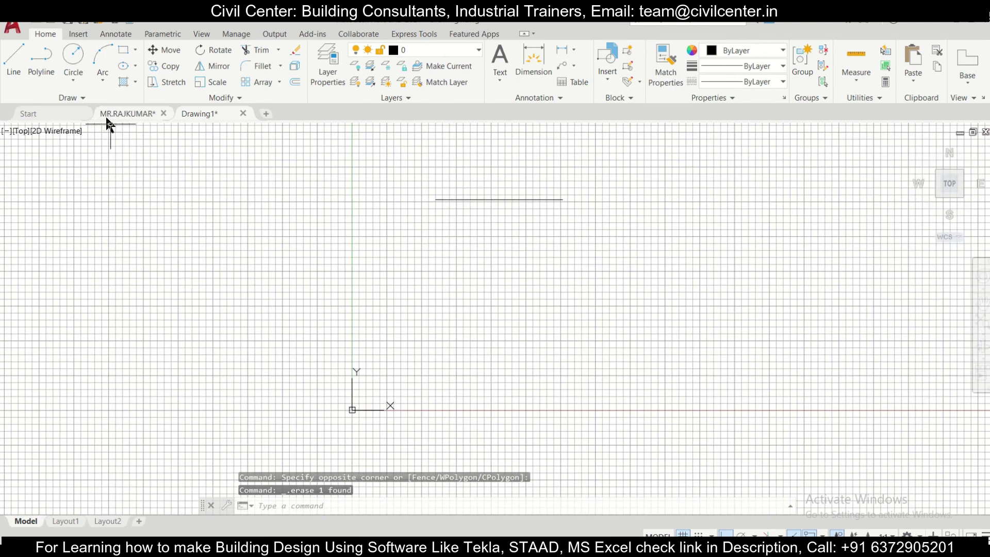
- Switch to the residential plan drawing and copy the entire plan, including its centre lines and staircase bay
{"action": "left_click", "coordinate": [107, 117]}
{"action": "scroll", "coordinate": [173, 174], "scroll_direction": "down", "scroll_amount": 4}
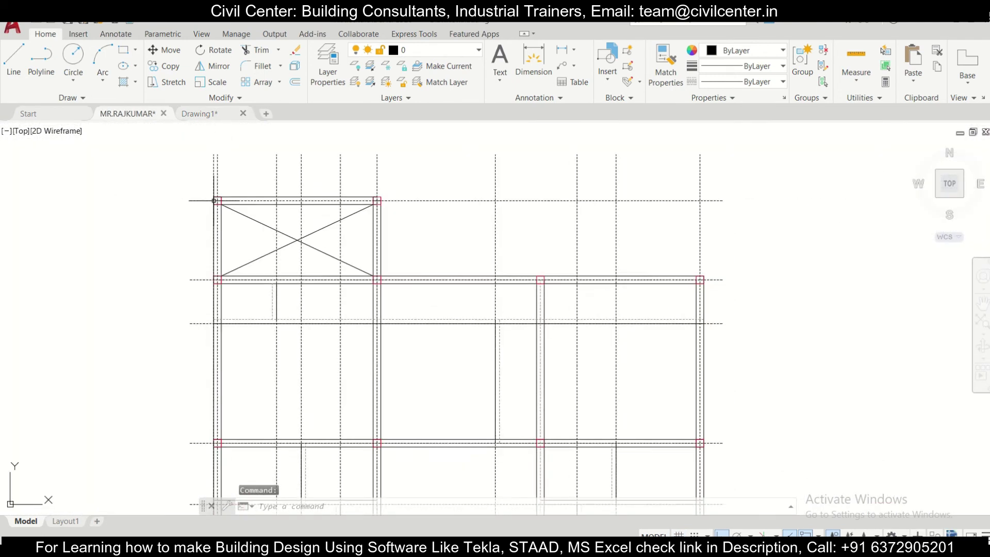
{"action": "left_click", "coordinate": [173, 174]}
{"action": "key", "text": "Escape"}
{"action": "left_click", "coordinate": [132, 148]}
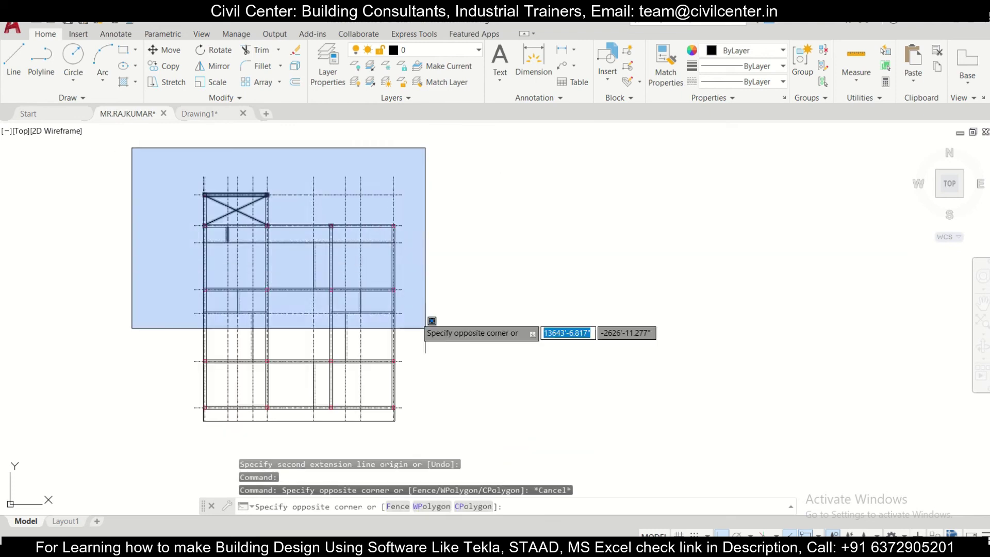
{"action": "left_click", "coordinate": [500, 443]}
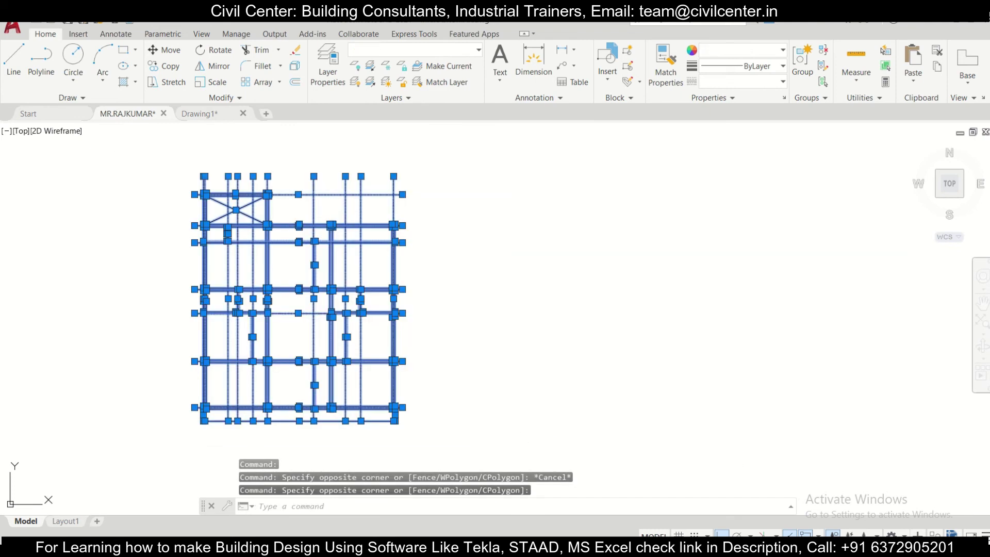
- Paste the copied plan into Drawing1 just below the 228.6 mm reference line
{"action": "left_click", "coordinate": [201, 114]}
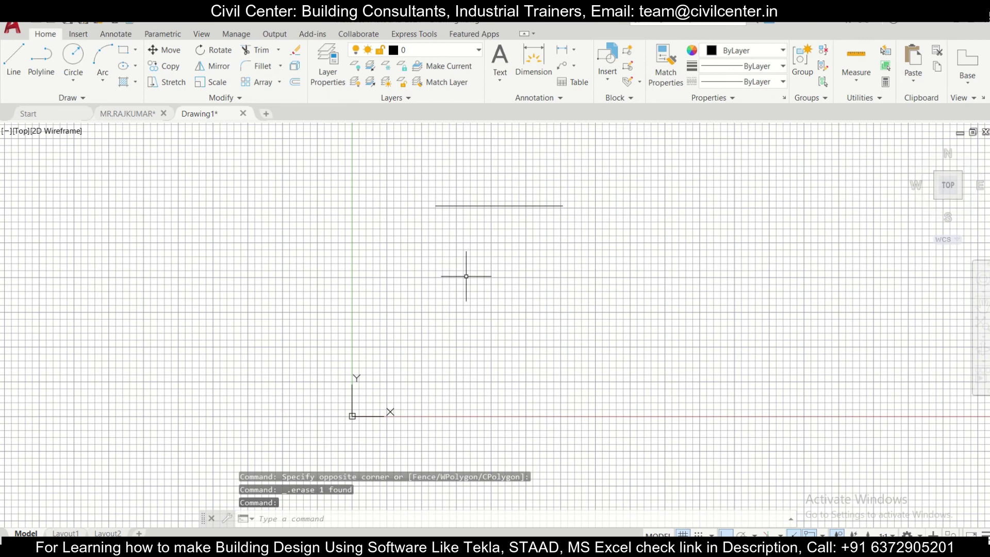
{"action": "key", "text": "ctrl+v"}
{"action": "scroll", "coordinate": [206, 381], "scroll_direction": "down", "scroll_amount": 1}
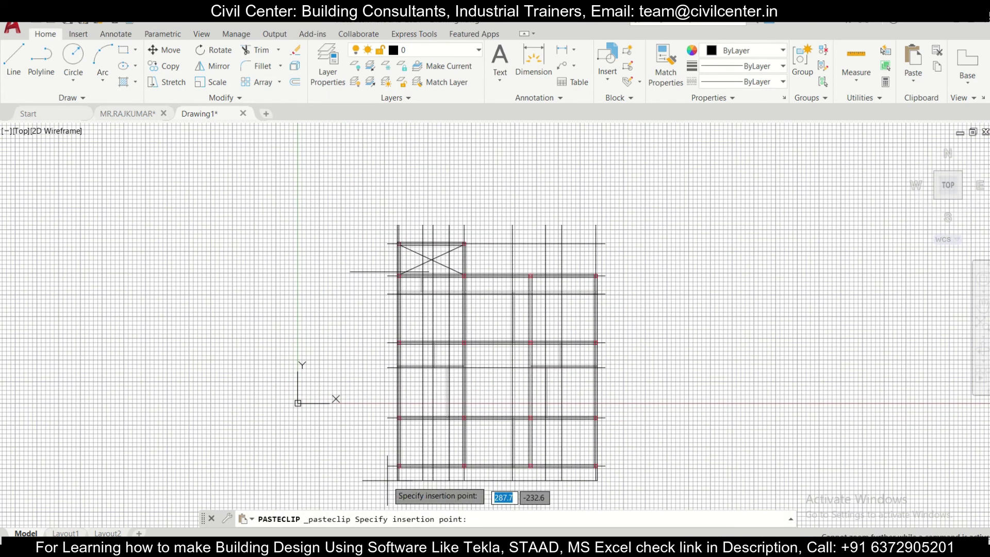
{"action": "scroll", "coordinate": [350, 431], "scroll_direction": "down", "scroll_amount": 2}
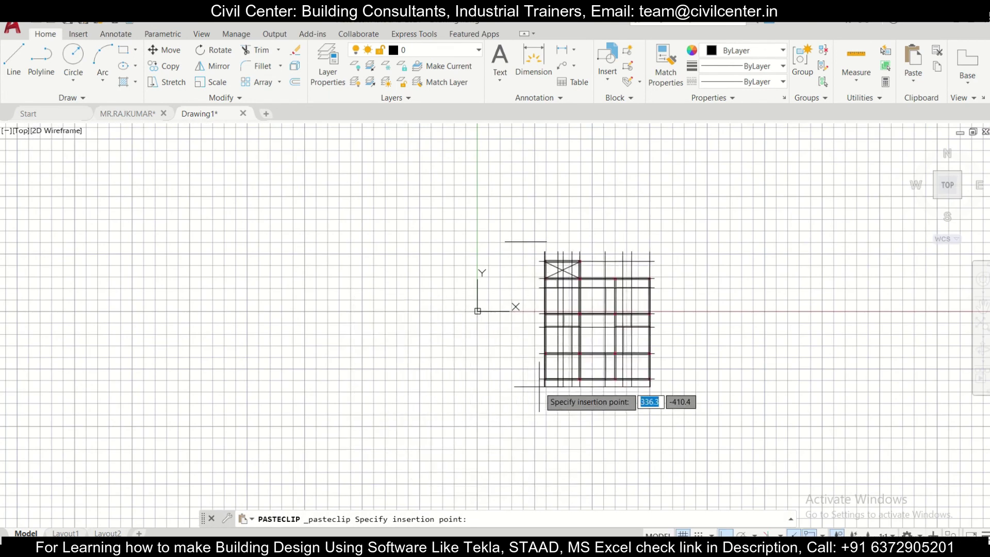
{"action": "key", "text": "Escape"}
{"action": "scroll", "coordinate": [512, 255], "scroll_direction": "up", "scroll_amount": 3}
- Start Align on the whole pasted plan, matching the staircase bay's upper-left column's top-left corner to the reference line's left end
{"action": "left_click", "coordinate": [475, 237]}
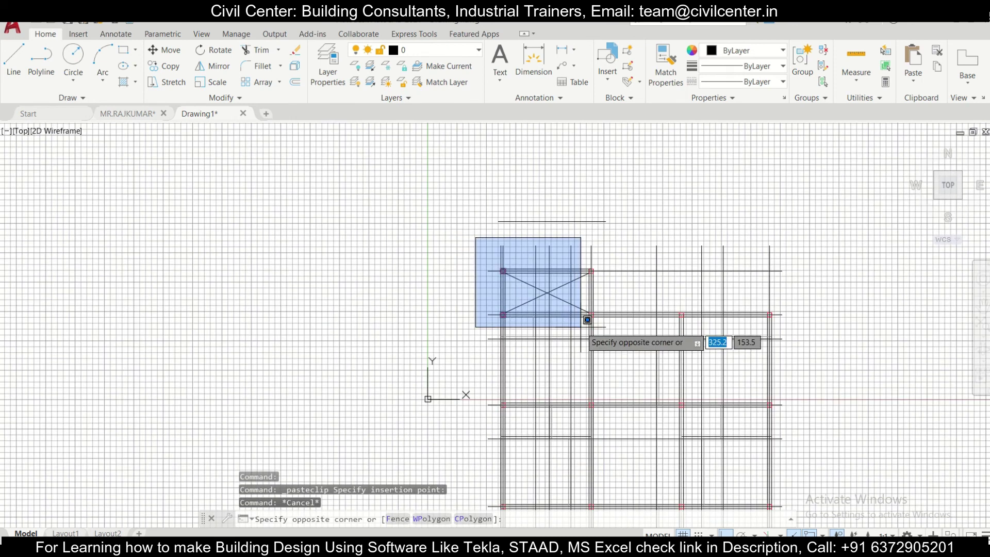
{"action": "scroll", "coordinate": [578, 331], "scroll_direction": "down", "scroll_amount": 2}
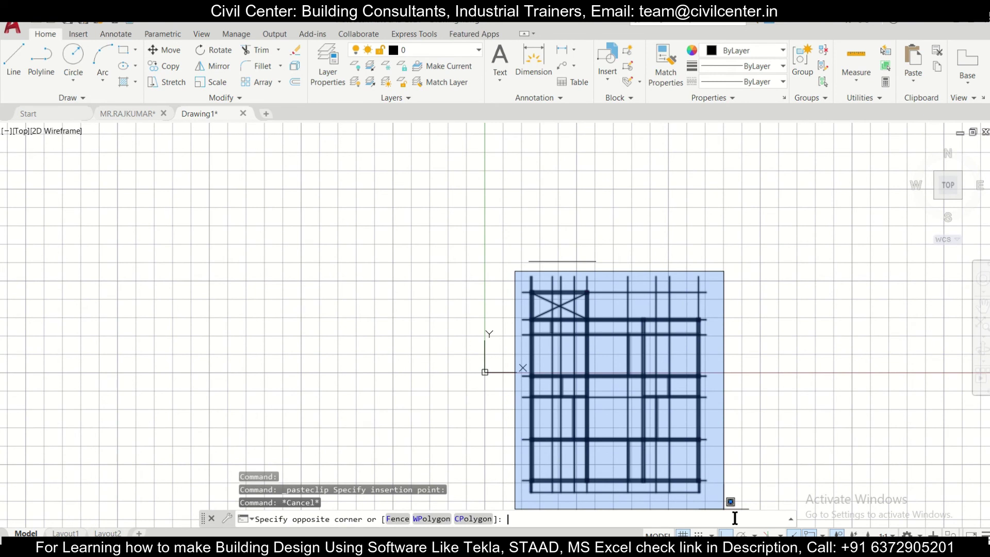
{"action": "left_click", "coordinate": [747, 495]}
{"action": "scroll", "coordinate": [696, 287], "scroll_direction": "up", "scroll_amount": 1}
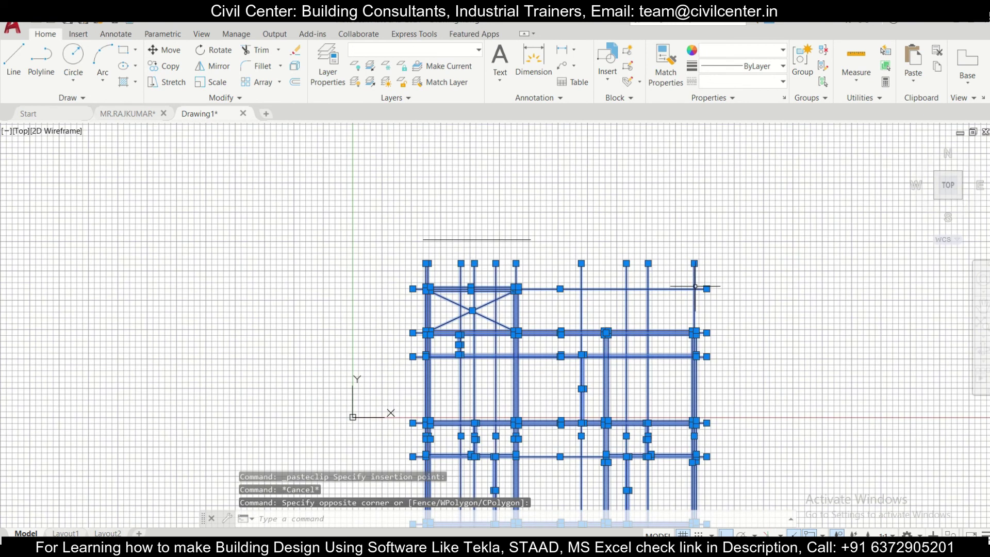
{"action": "type", "text": "l"}
{"action": "key", "text": "Return"}
{"action": "scroll", "coordinate": [413, 281], "scroll_direction": "up", "scroll_amount": 6}
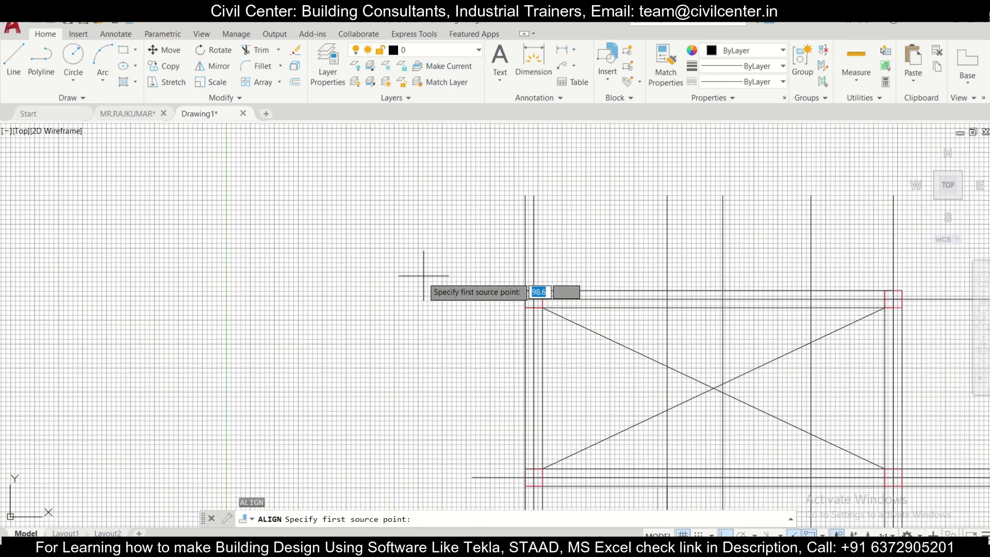
{"action": "scroll", "coordinate": [541, 269], "scroll_direction": "up", "scroll_amount": 3}
{"action": "left_click", "coordinate": [525, 291]}
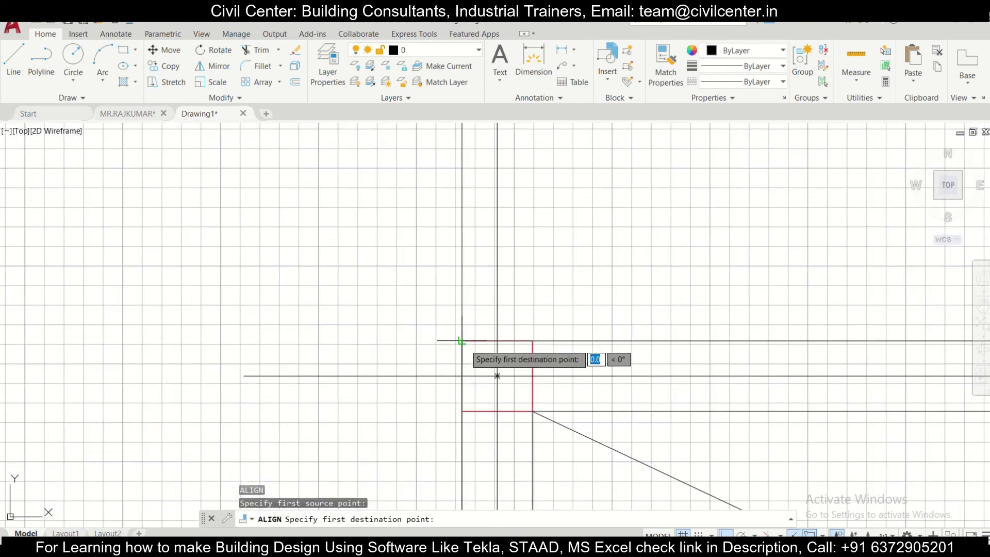
{"action": "scroll", "coordinate": [509, 255], "scroll_direction": "down", "scroll_amount": 3}
{"action": "middle_click_drag", "start_coordinate": [509, 255], "coordinate": [529, 429]}
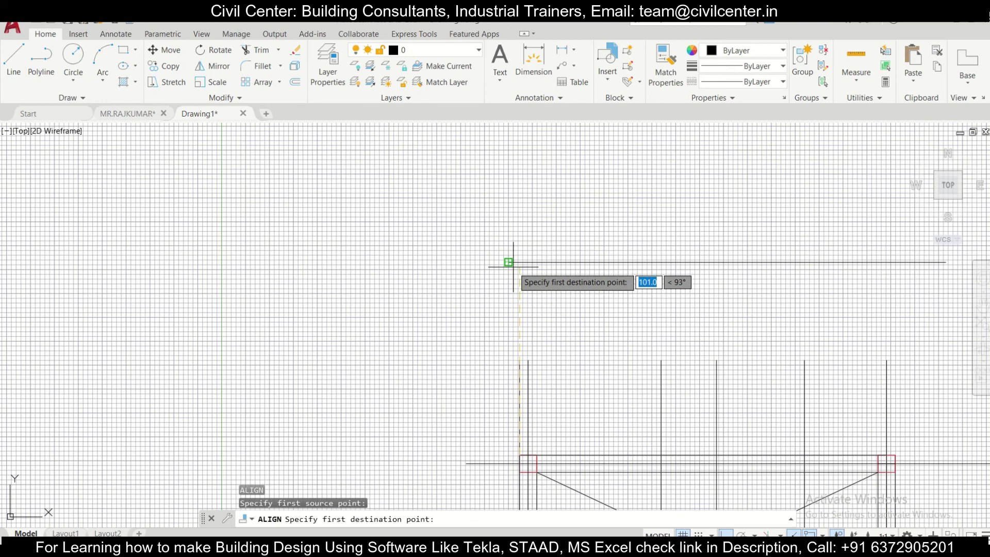
{"action": "left_click", "coordinate": [508, 262]}
- Match the same column's top-right corner to the reference line's right end, and scale the plan to the alignment points
{"action": "scroll", "coordinate": [532, 449], "scroll_direction": "up", "scroll_amount": 3}
{"action": "left_click", "coordinate": [537, 435]}
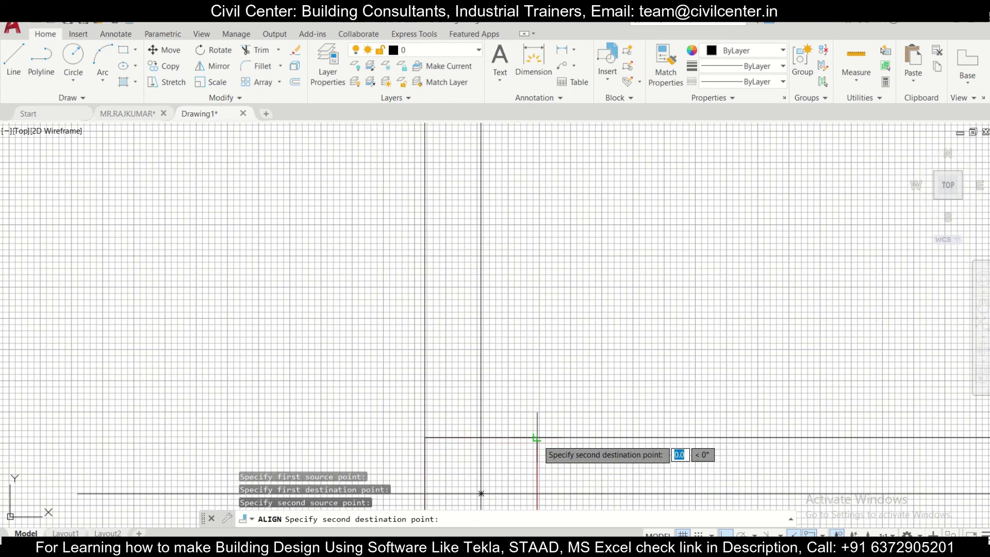
{"action": "scroll", "coordinate": [611, 326], "scroll_direction": "down", "scroll_amount": 3}
{"action": "scroll", "coordinate": [665, 319], "scroll_direction": "down", "scroll_amount": 2}
{"action": "scroll", "coordinate": [743, 281], "scroll_direction": "up", "scroll_amount": 4}
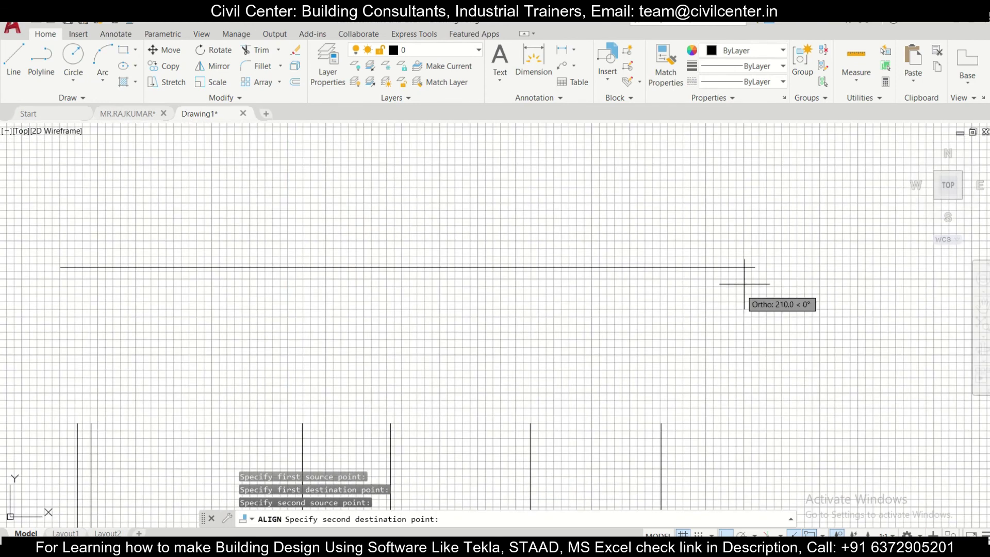
{"action": "left_click", "coordinate": [754, 267]}
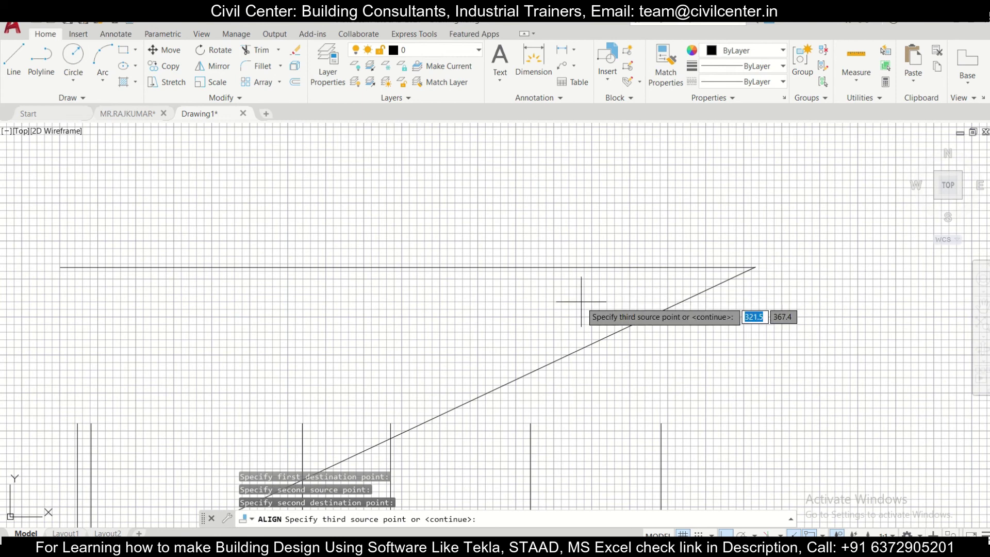
{"action": "key", "text": "Return"}
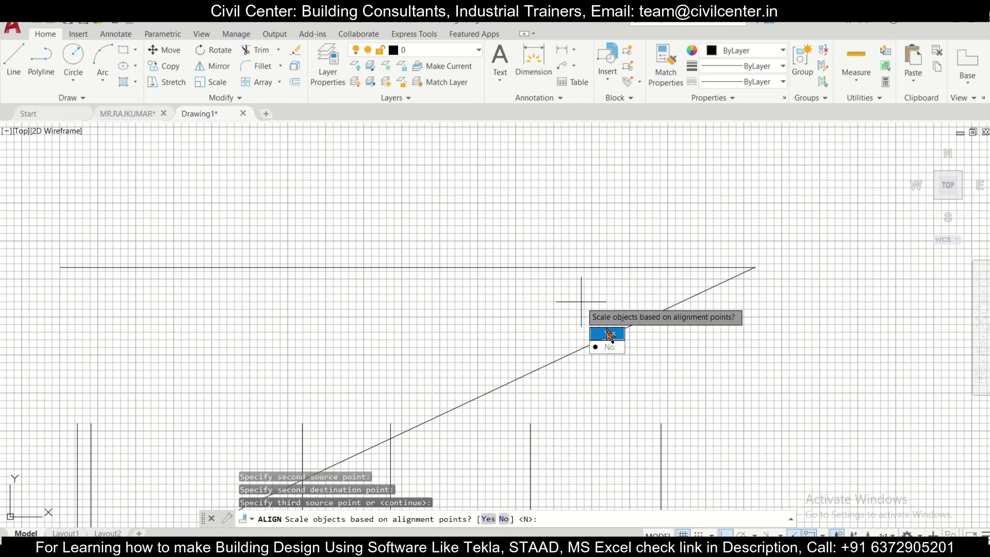
{"action": "left_click", "coordinate": [608, 334]}
- Delete the 228.6 mm reference line along the top edge of the staircase bay's upper-left column
{"action": "scroll", "coordinate": [435, 271], "scroll_direction": "up", "scroll_amount": 5}
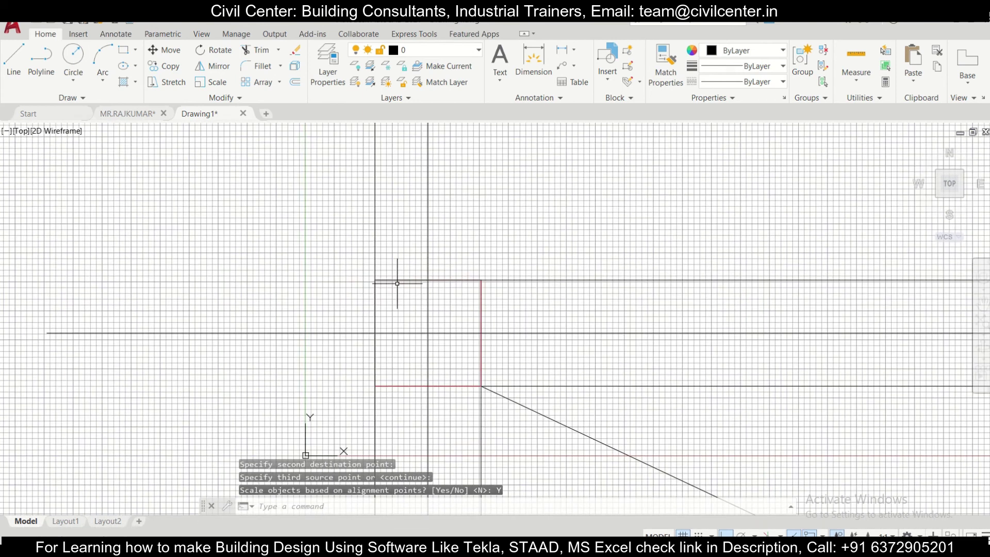
{"action": "left_click", "coordinate": [330, 263]}
{"action": "left_click", "coordinate": [651, 326]}
{"action": "key", "text": "Delete"}
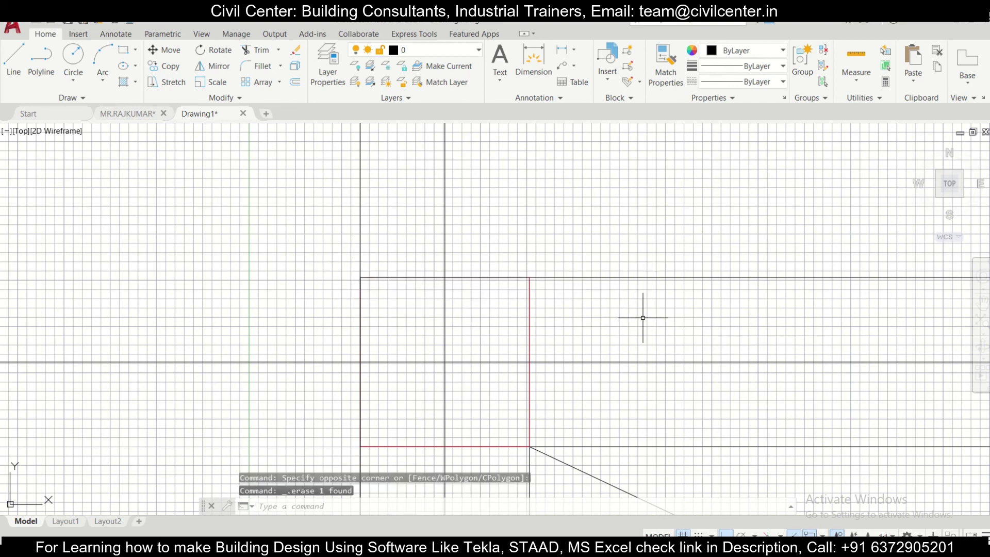
- Select the plan's vertical and horizontal centre lines with crossing windows, and clear the selection
{"action": "scroll", "coordinate": [640, 322], "scroll_direction": "down", "scroll_amount": 8}
{"action": "scroll", "coordinate": [640, 322], "scroll_direction": "down", "scroll_amount": 5}
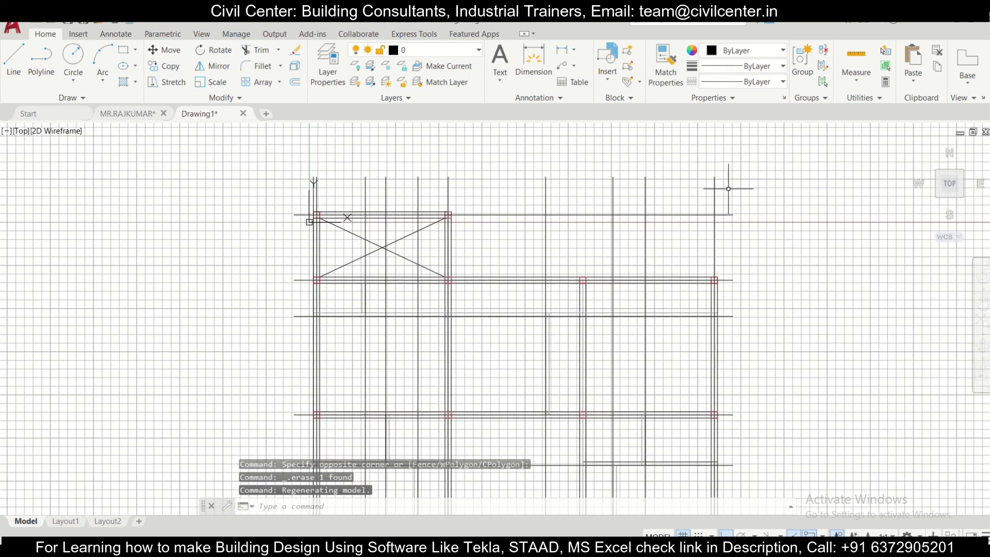
{"action": "left_click", "coordinate": [718, 191]}
{"action": "left_click", "coordinate": [214, 166]}
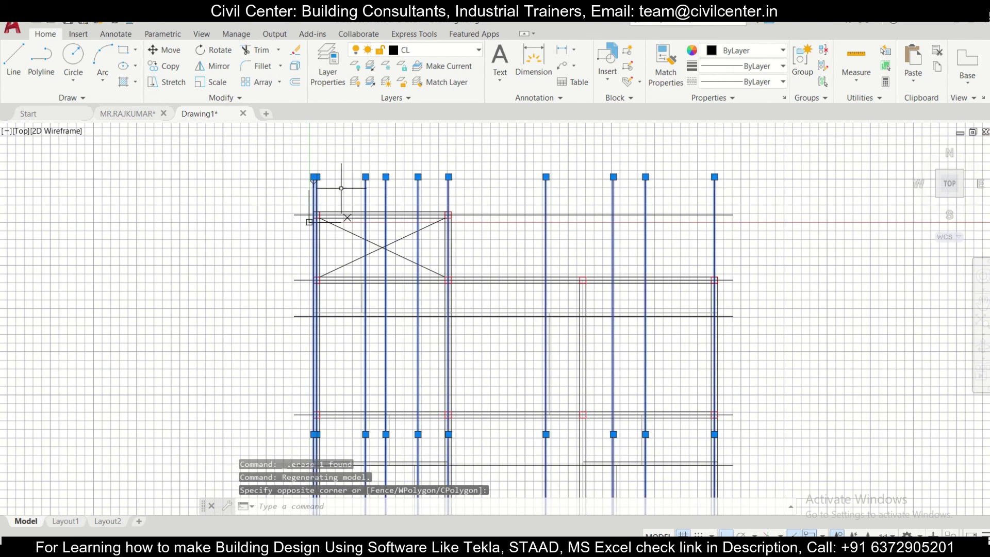
{"action": "scroll", "coordinate": [379, 192], "scroll_direction": "down", "scroll_amount": 4}
{"action": "scroll", "coordinate": [594, 221], "scroll_direction": "up", "scroll_amount": 4}
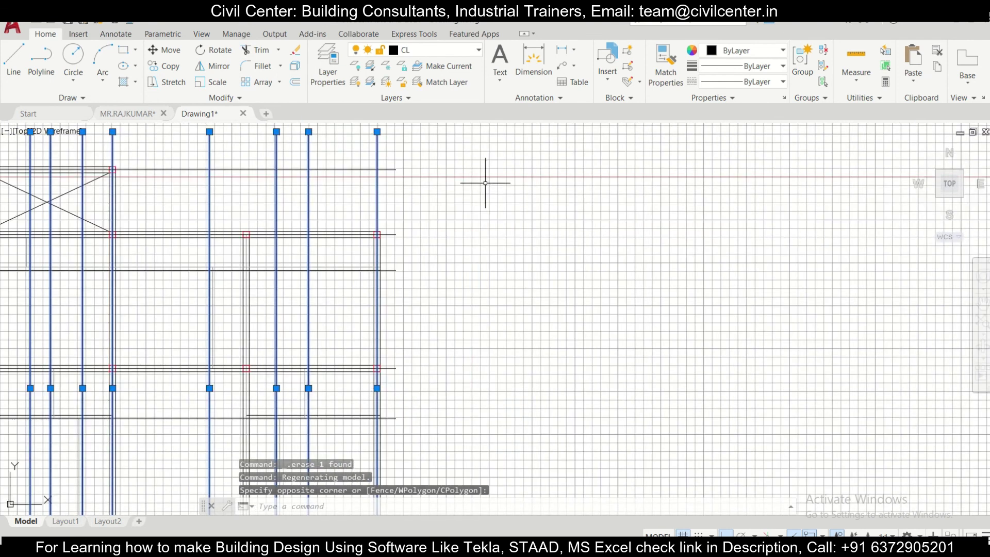
{"action": "scroll", "coordinate": [485, 183], "scroll_direction": "down", "scroll_amount": 4}
{"action": "left_click", "coordinate": [470, 155]}
{"action": "left_click", "coordinate": [426, 482]}
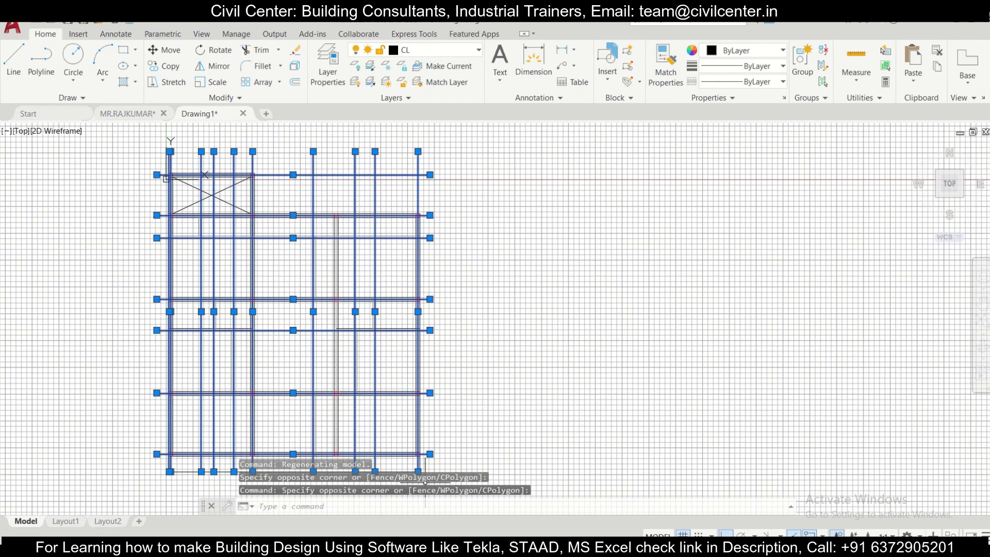
{"action": "key", "text": "Escape"}
{"action": "middle_click_drag", "start_coordinate": [367, 287], "coordinate": [522, 259]}
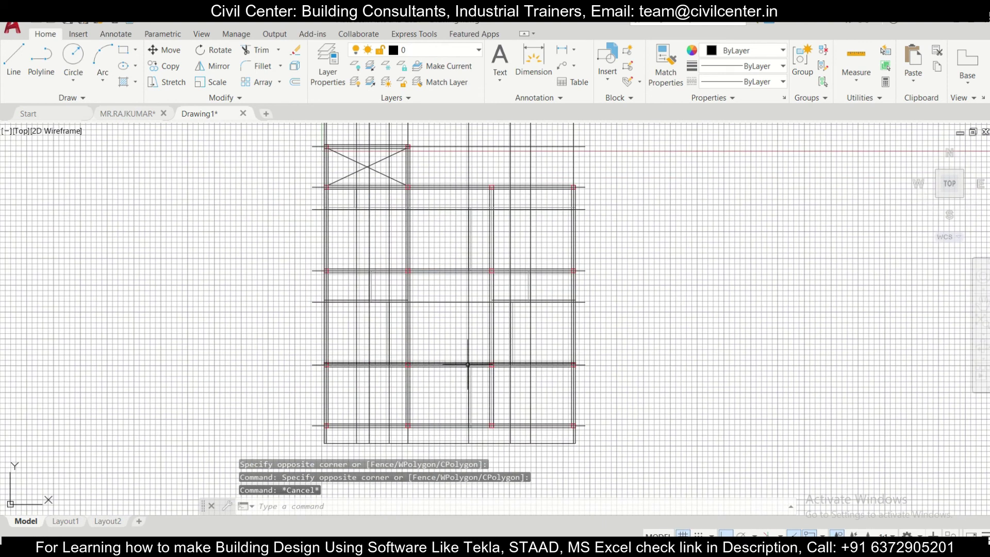
{"action": "scroll", "coordinate": [492, 392], "scroll_direction": "up", "scroll_amount": 4}
{"action": "middle_click_drag", "start_coordinate": [435, 442], "coordinate": [502, 400]}
{"action": "scroll", "coordinate": [501, 401], "scroll_direction": "down", "scroll_amount": 2}
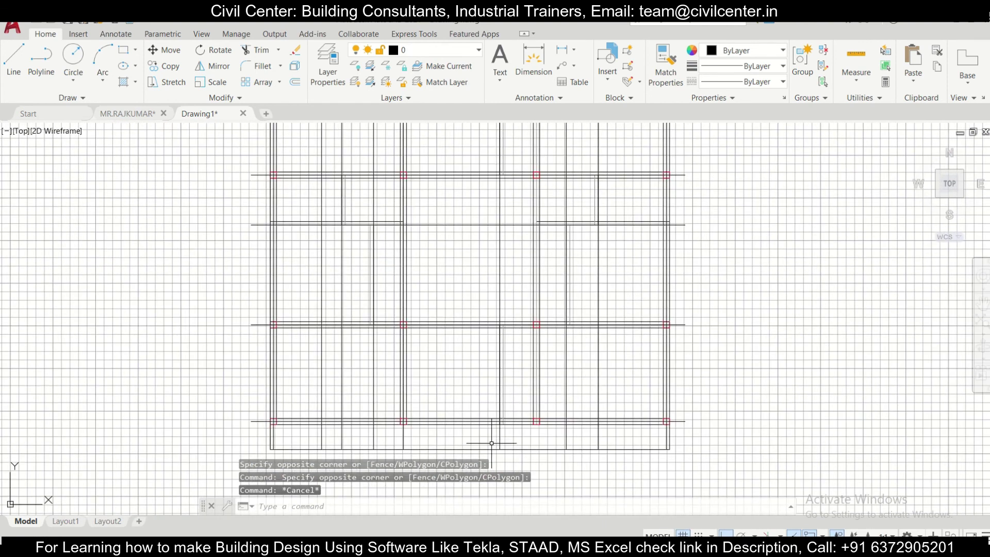
{"action": "scroll", "coordinate": [491, 442], "scroll_direction": "down", "scroll_amount": 2}
{"action": "scroll", "coordinate": [537, 424], "scroll_direction": "up", "scroll_amount": 2}
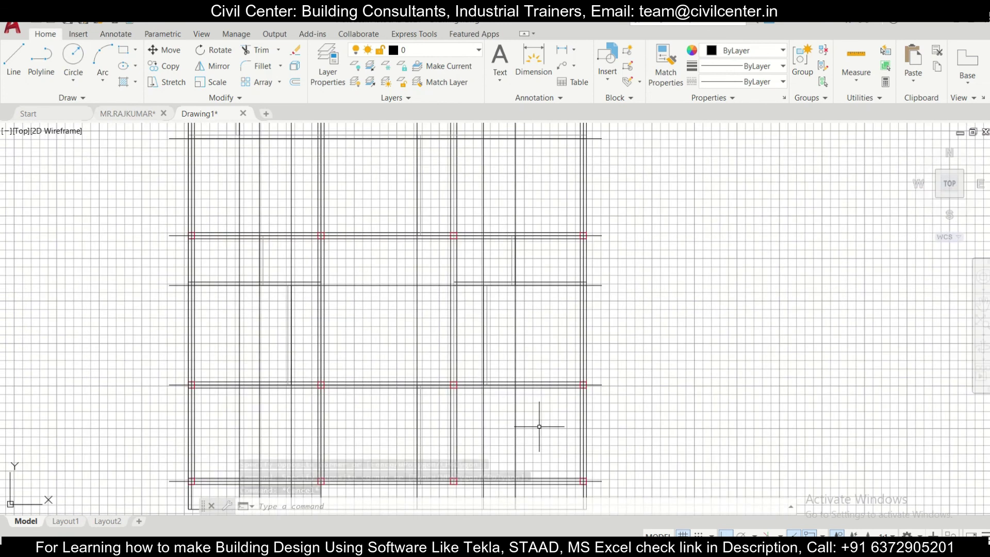
{"action": "scroll", "coordinate": [538, 426], "scroll_direction": "down", "scroll_amount": 2}
{"action": "scroll", "coordinate": [539, 426], "scroll_direction": "up", "scroll_amount": 2}
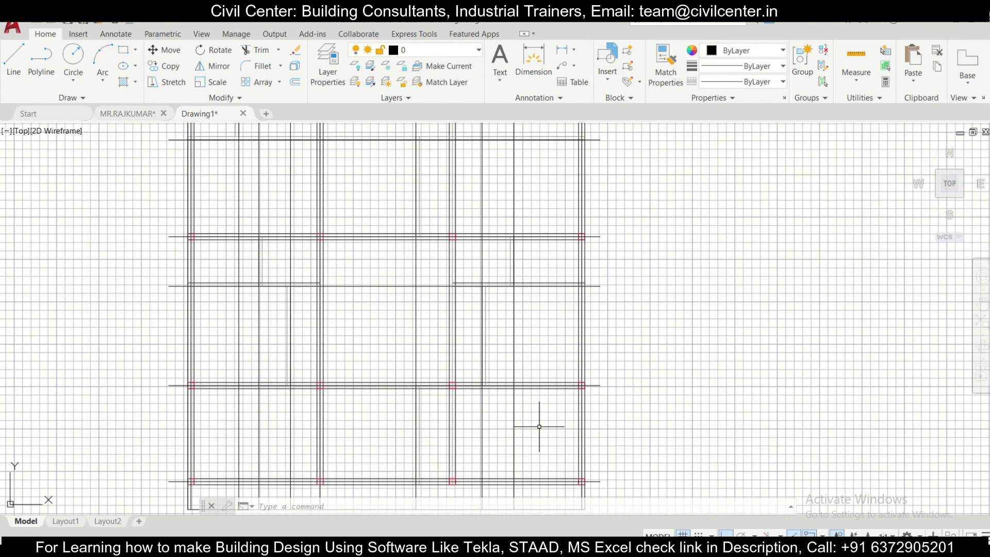
{"action": "scroll", "coordinate": [539, 426], "scroll_direction": "down", "scroll_amount": 2}
{"action": "mouse_move", "coordinate": [459, 333]}
{"action": "middle_mouse_down"}
{"action": "mouse_move", "coordinate": [299, 311]}
{"action": "mouse_move", "coordinate": [549, 289]}
{"action": "middle_mouse_up"}
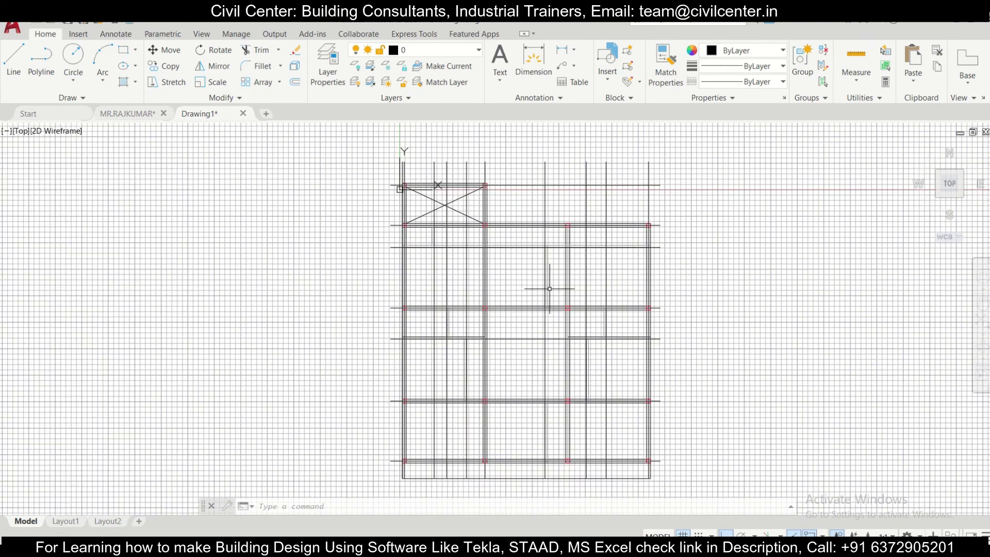
{"action": "left_click", "coordinate": [677, 174]}
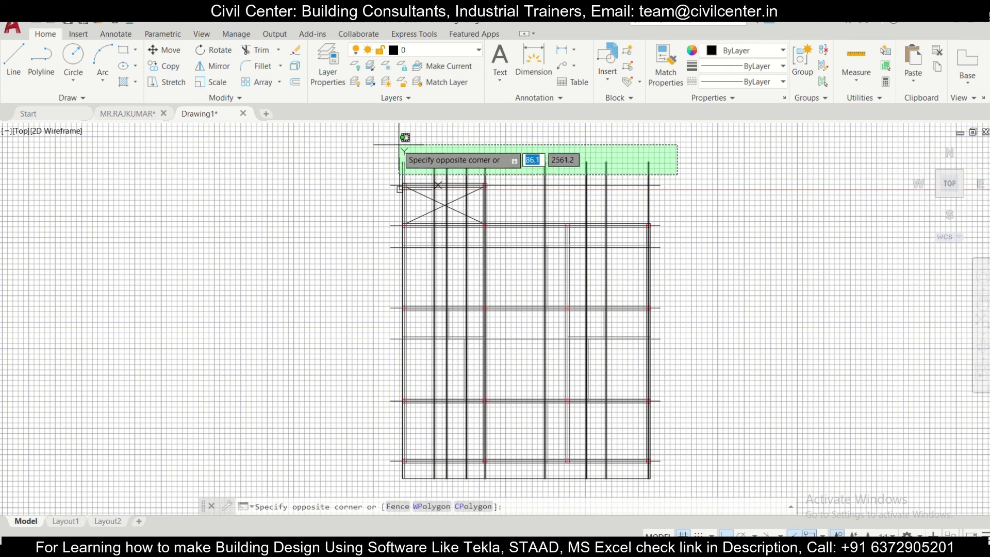
{"action": "key", "text": "Escape"}
{"action": "key", "text": "Escape"}
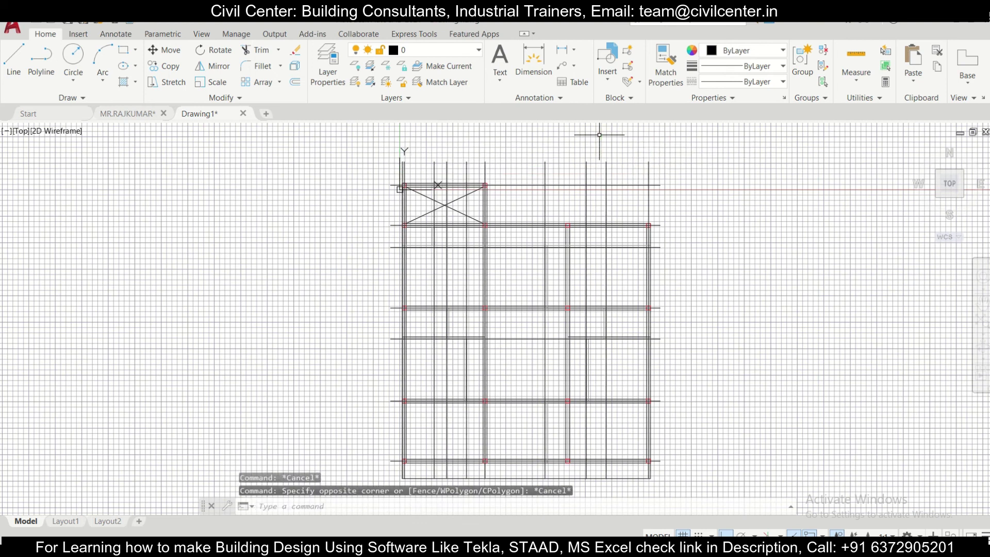
- Export the aligned plan with DXFOUT as an AutoCAD 2000/LT2000 DXF file named "dxf for TSD" in the client's folder
{"action": "scroll", "coordinate": [586, 145], "scroll_direction": "down", "scroll_amount": 1}
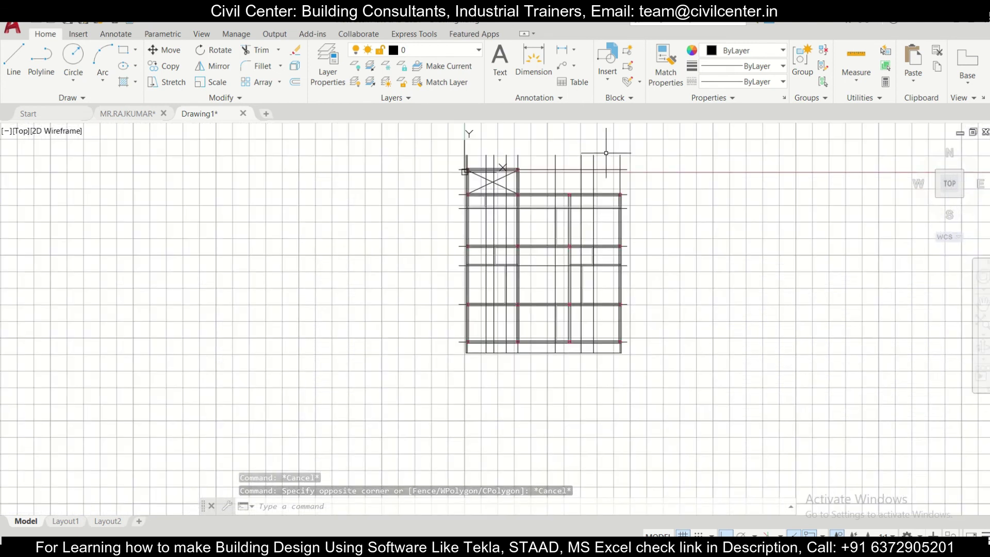
{"action": "scroll", "coordinate": [628, 156], "scroll_direction": "up", "scroll_amount": 1}
{"action": "scroll", "coordinate": [627, 156], "scroll_direction": "down", "scroll_amount": 1}
{"action": "middle_click_drag", "start_coordinate": [690, 182], "coordinate": [603, 212]}
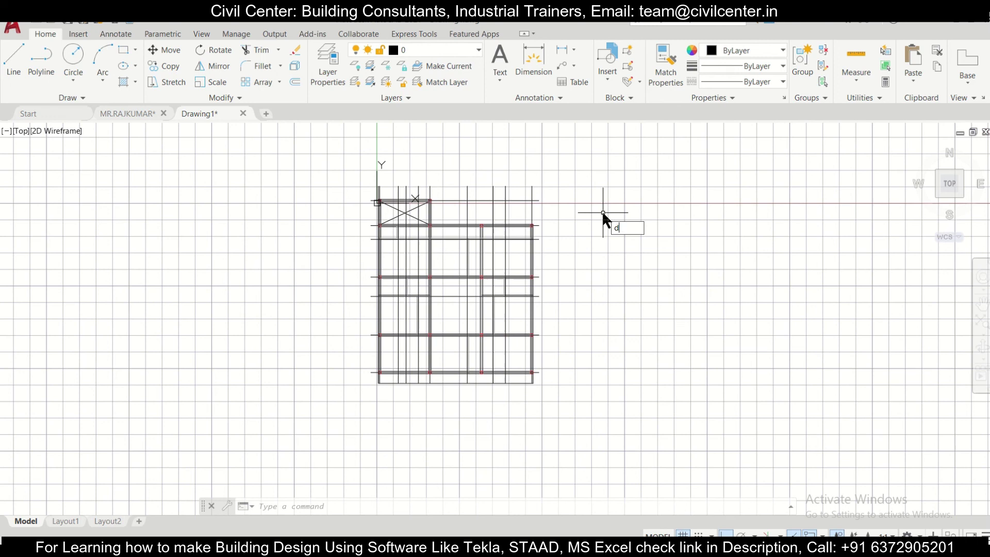
{"action": "type", "text": "f"}
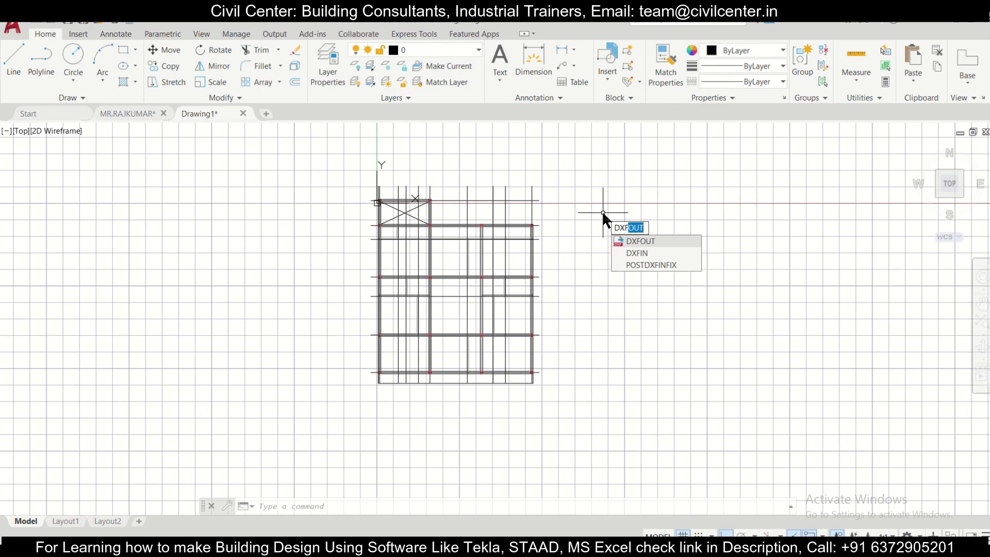
{"action": "key", "text": "Return"}
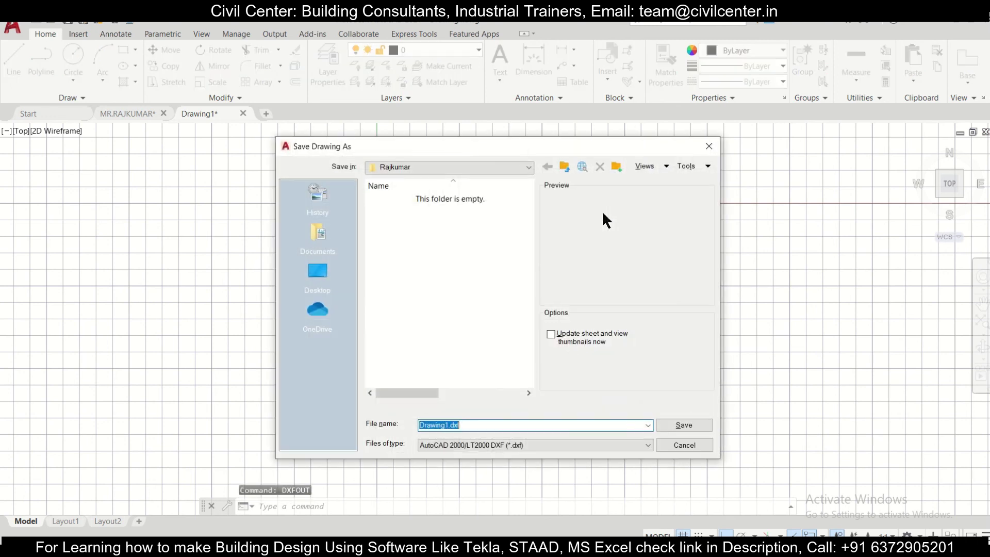
{"action": "left_click_drag", "start_coordinate": [502, 425], "coordinate": [394, 424]}
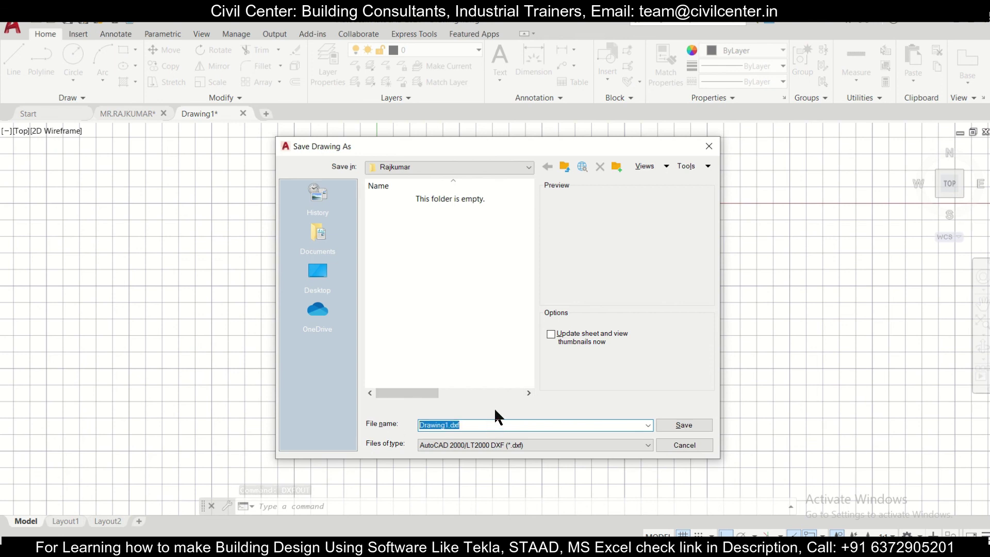
{"action": "key", "text": "BackSpace"}
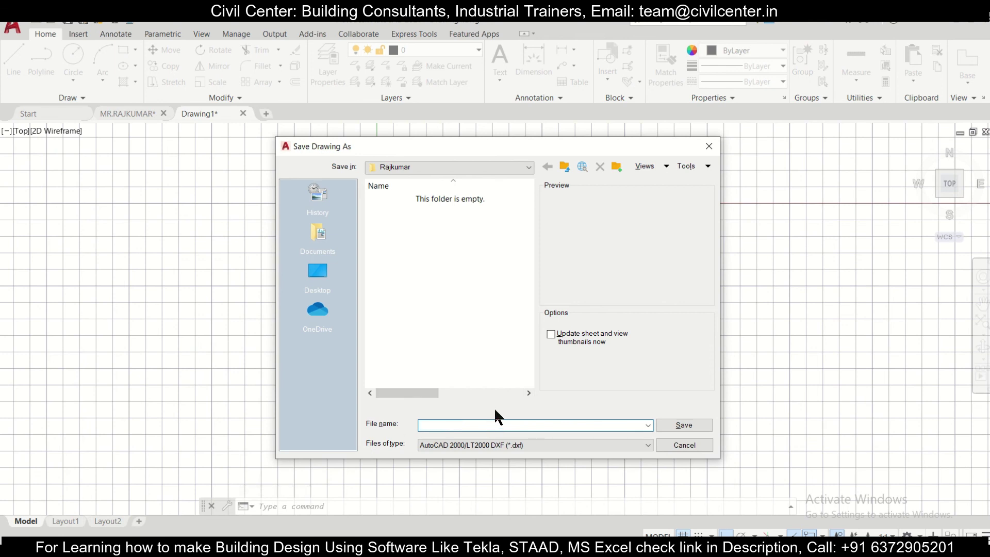
{"action": "type", "text": "dxf for TSD"}
{"action": "left_click", "coordinate": [686, 427]}
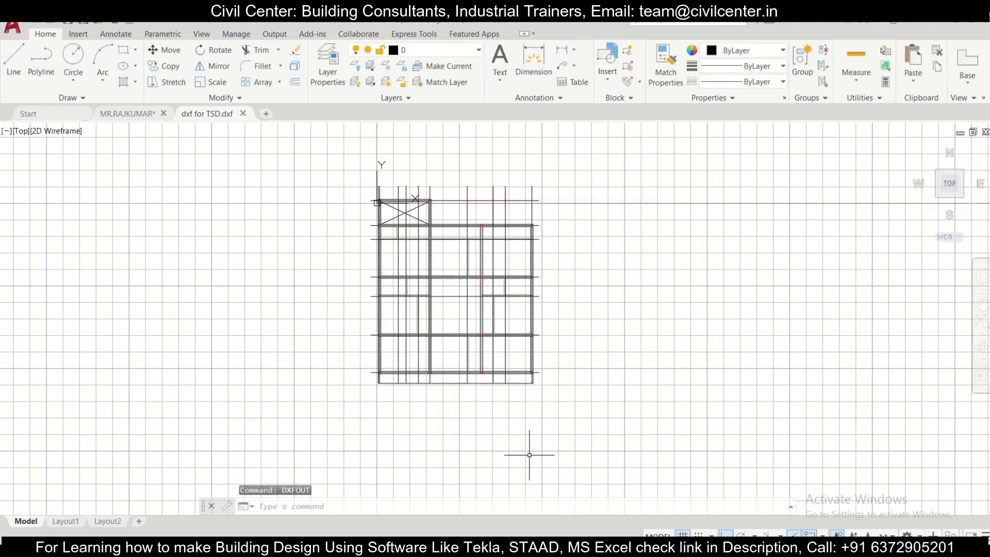
- Close the "dxf for TSD" drawing without saving it in AutoCAD 2018 format, and select that file in the client's folder in File Explorer
{"action": "left_click", "coordinate": [242, 113]}
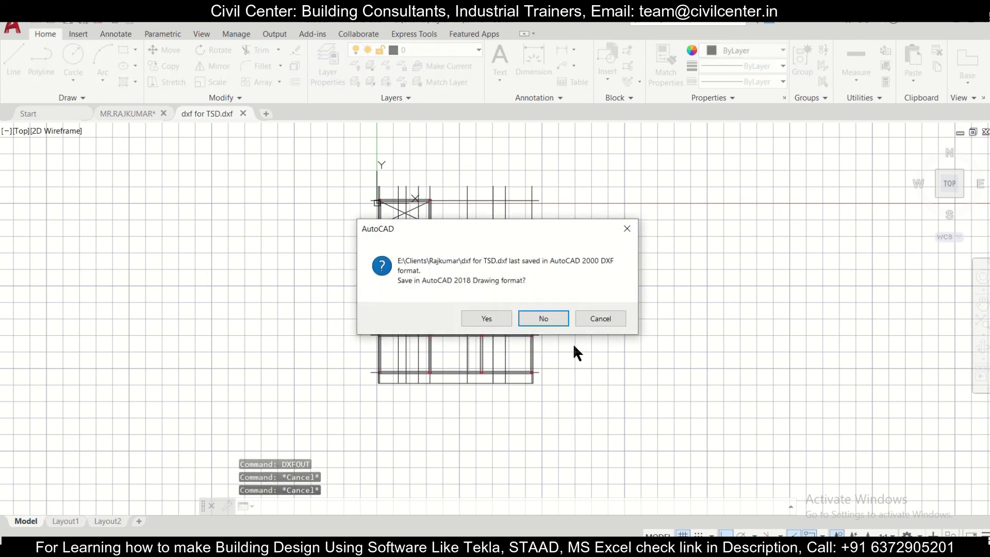
{"action": "left_click", "coordinate": [538, 315]}
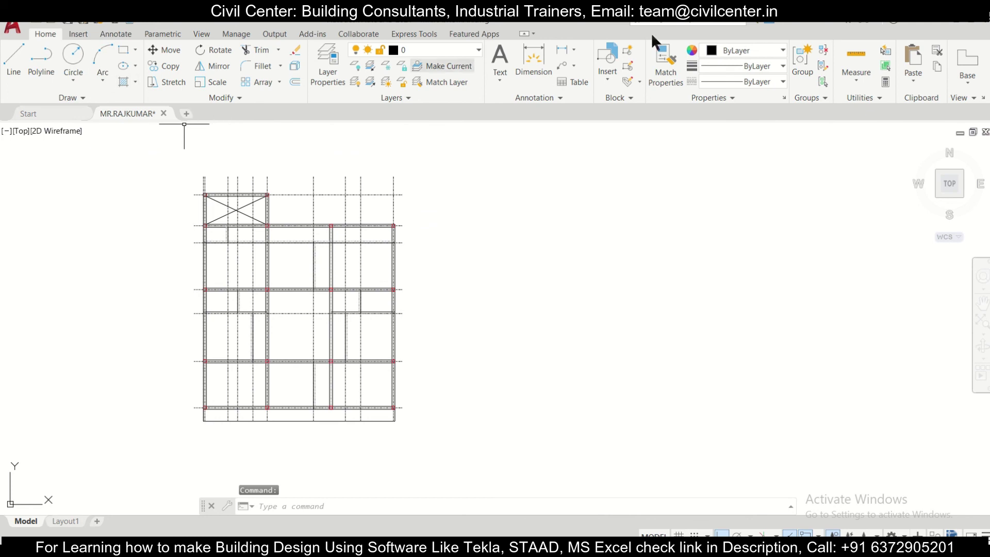
{"action": "left_click", "coordinate": [956, 28]}
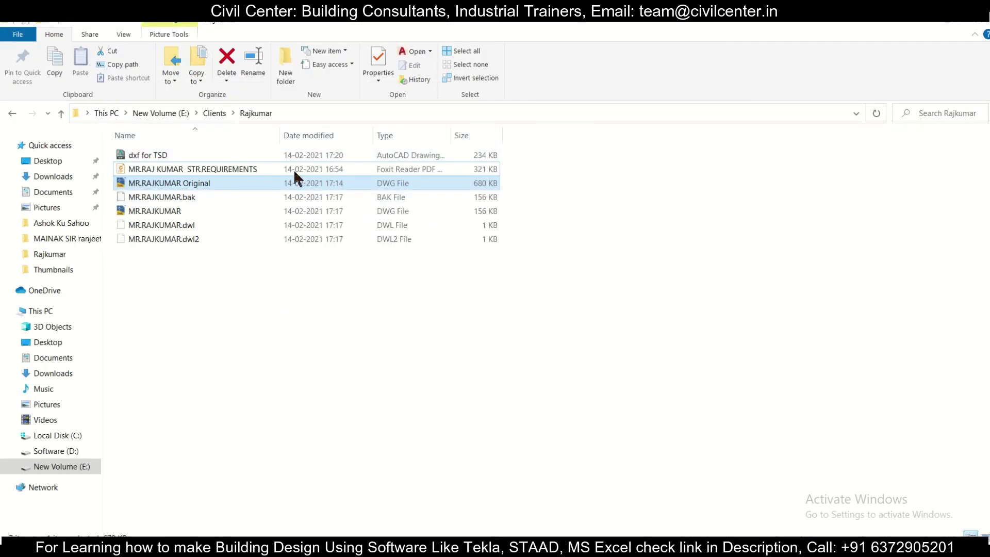
{"action": "left_click", "coordinate": [299, 156]}
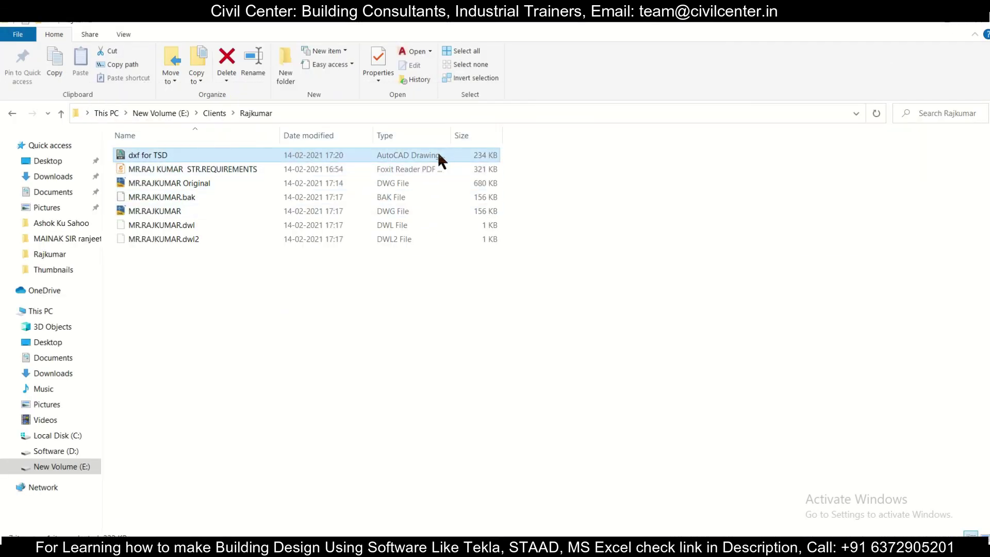